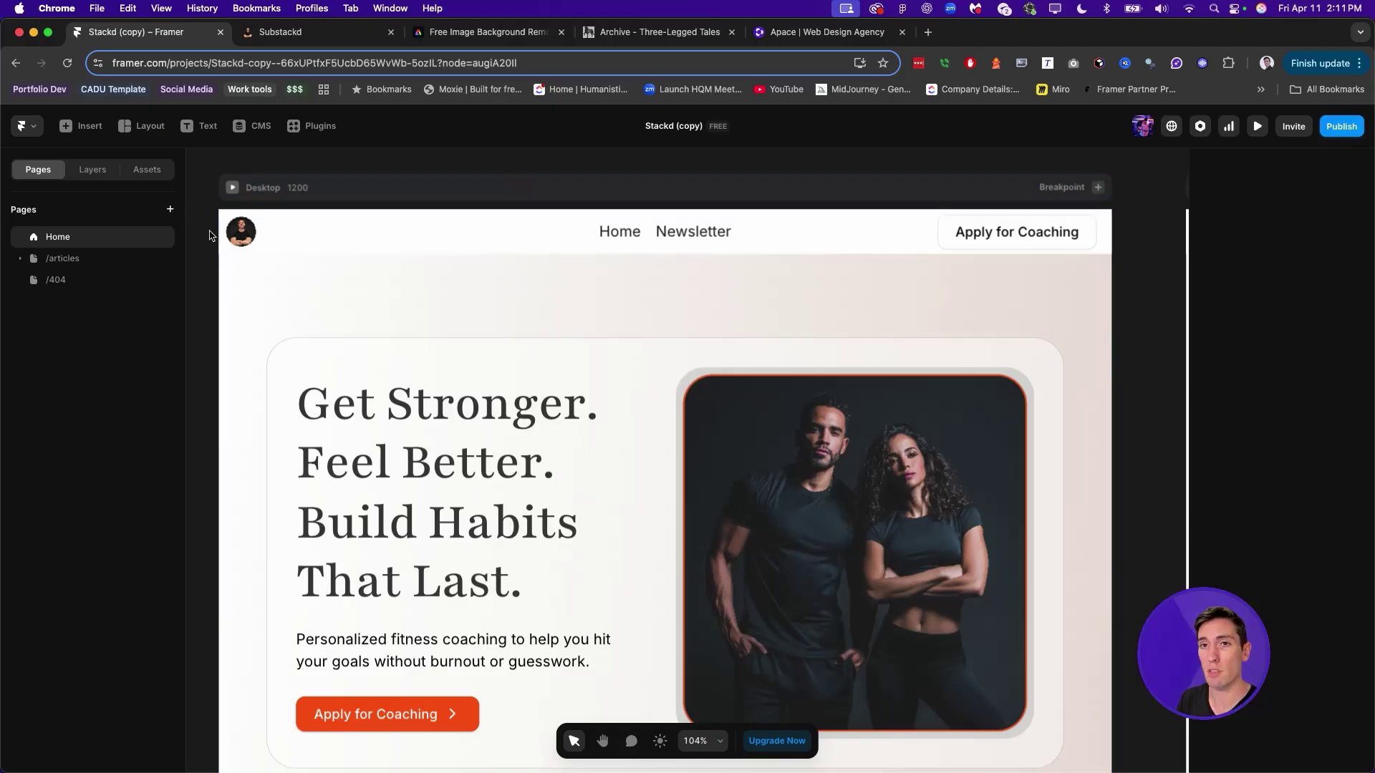
- In Assets, collapse Project components and expand the Color styles, listing primary through white 0%
left_click(151, 178)
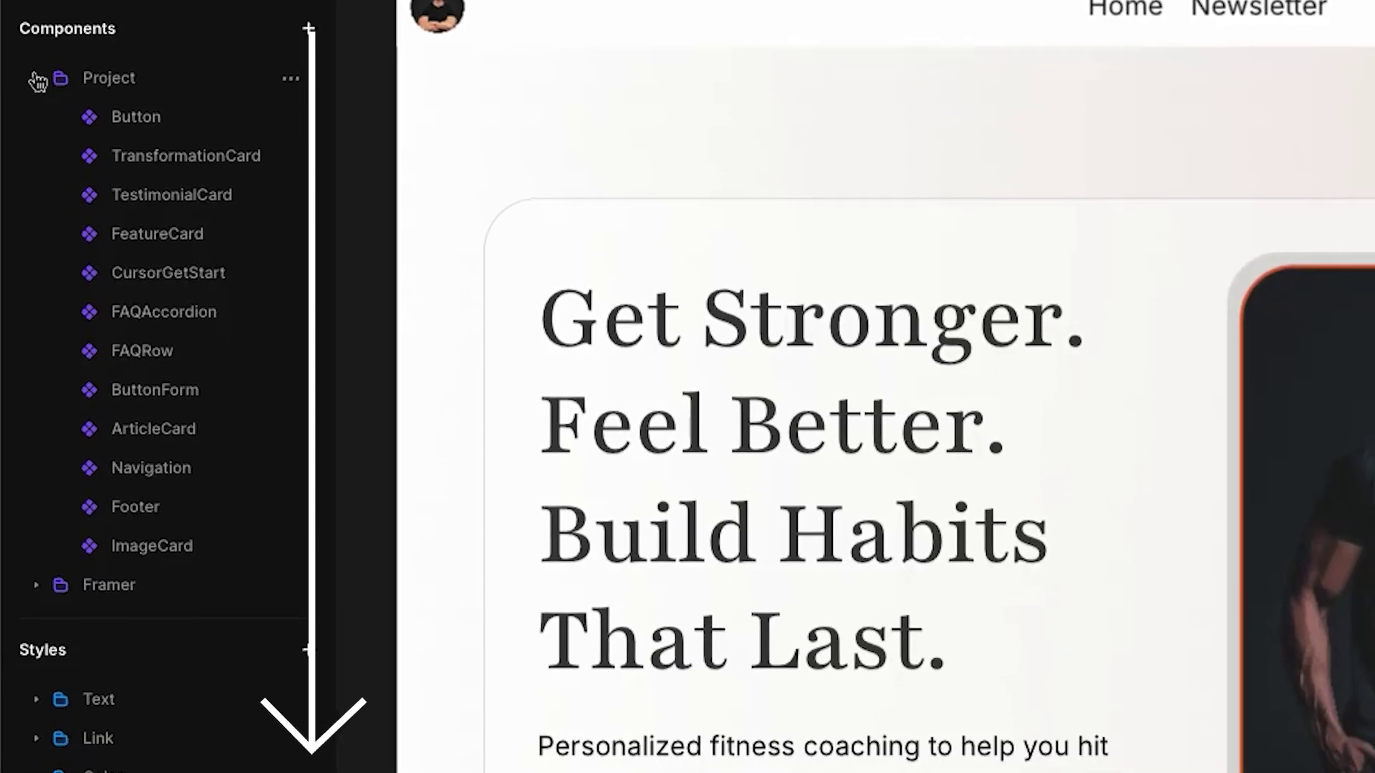
left_click(37, 81)
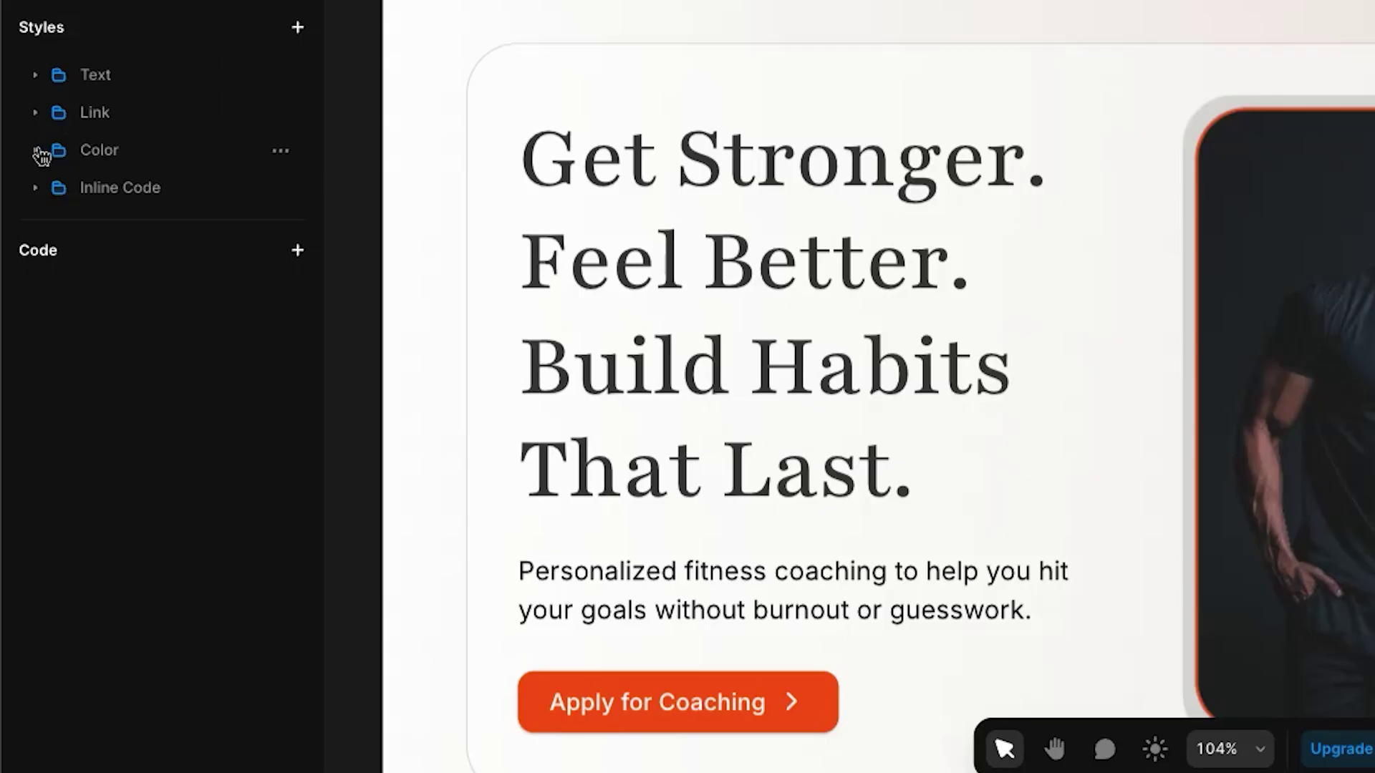
left_click(36, 150)
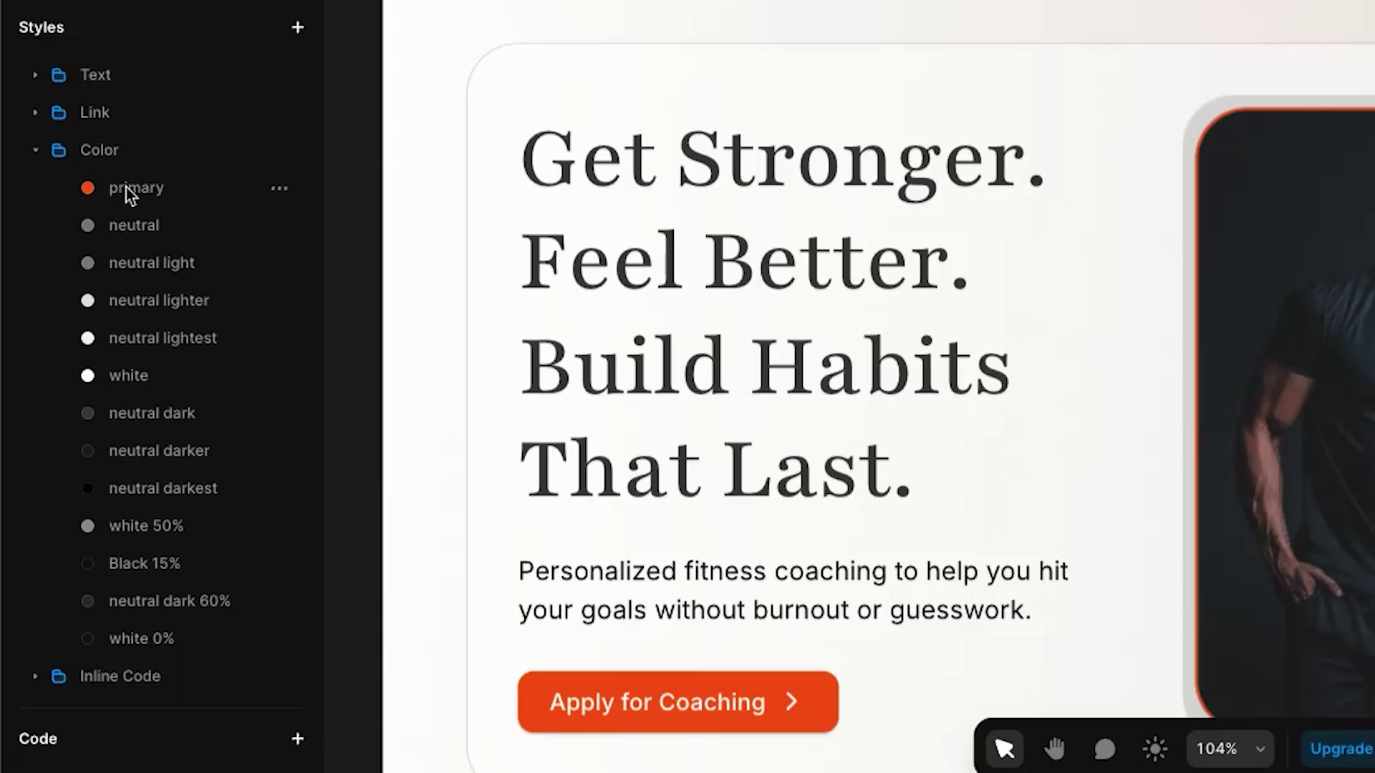
- Shift the primary colour style's hue from orange F95610 to blue 2A0FFA
left_click(156, 187)
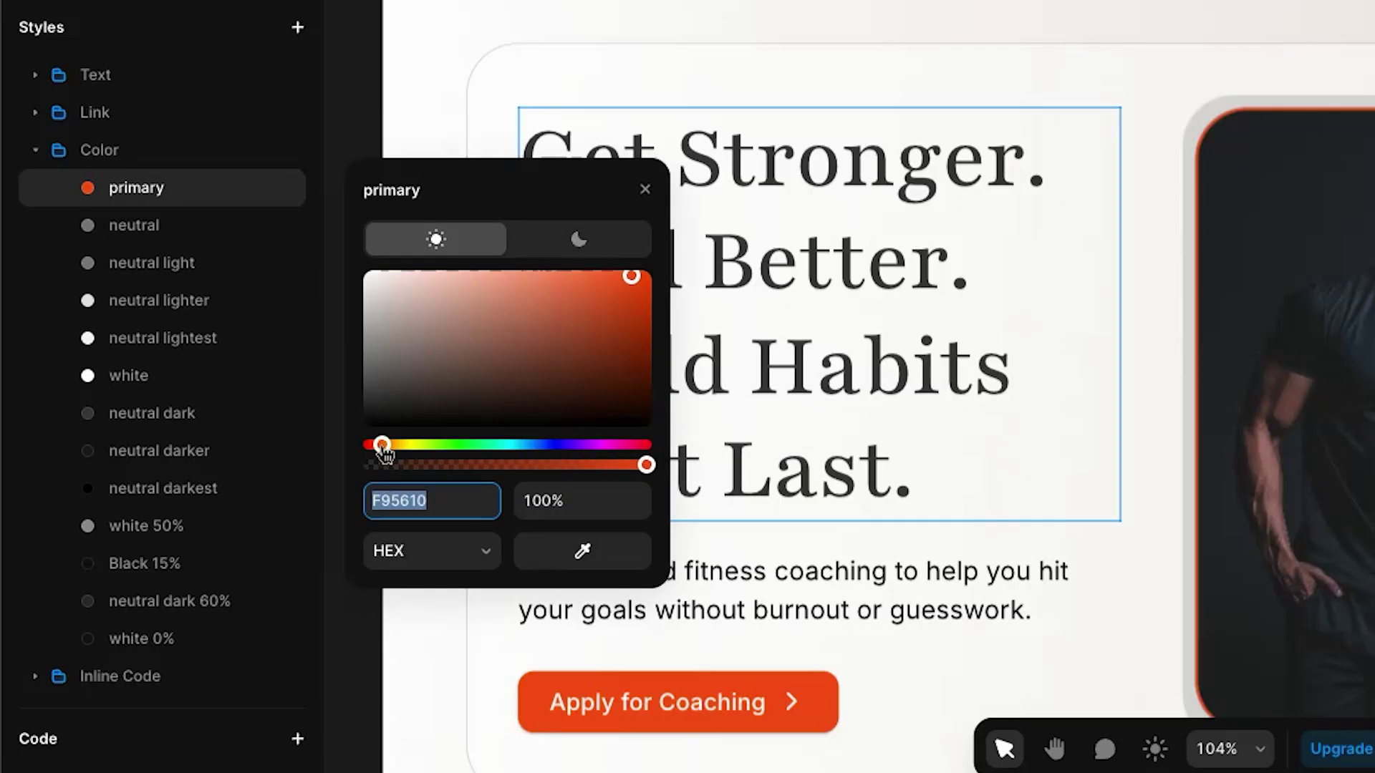
left_click_drag(383, 447, 561, 446)
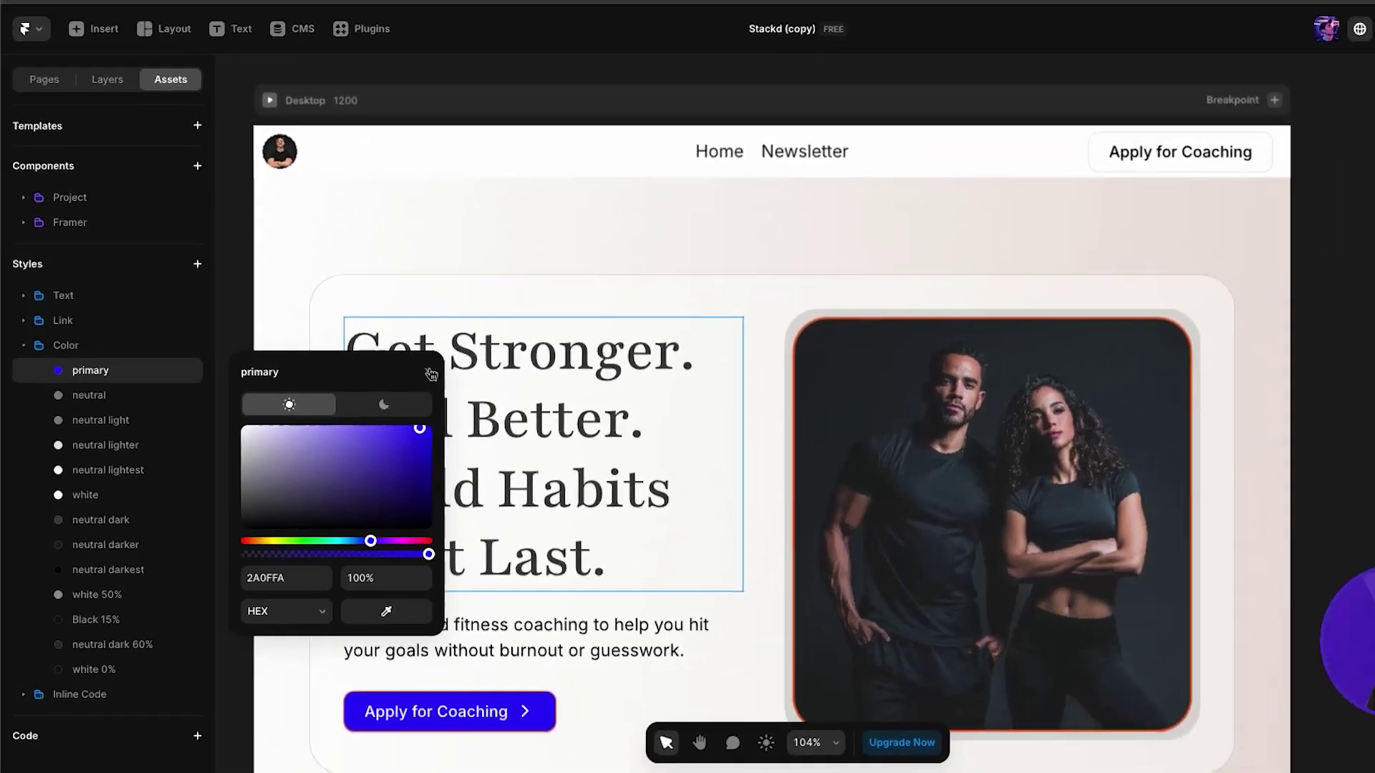
left_click(431, 375)
scroll(663, 309, "down", 10)
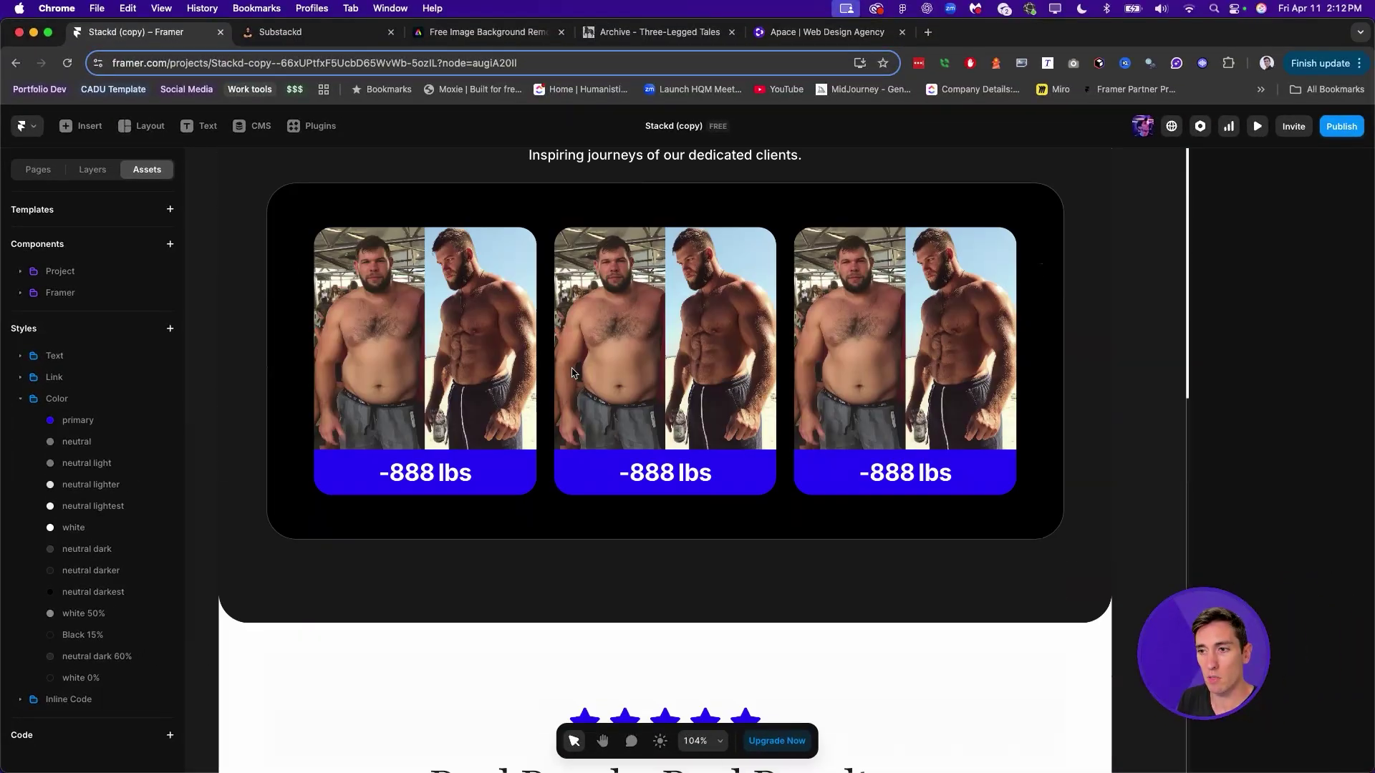
scroll(716, 430, "down", 5)
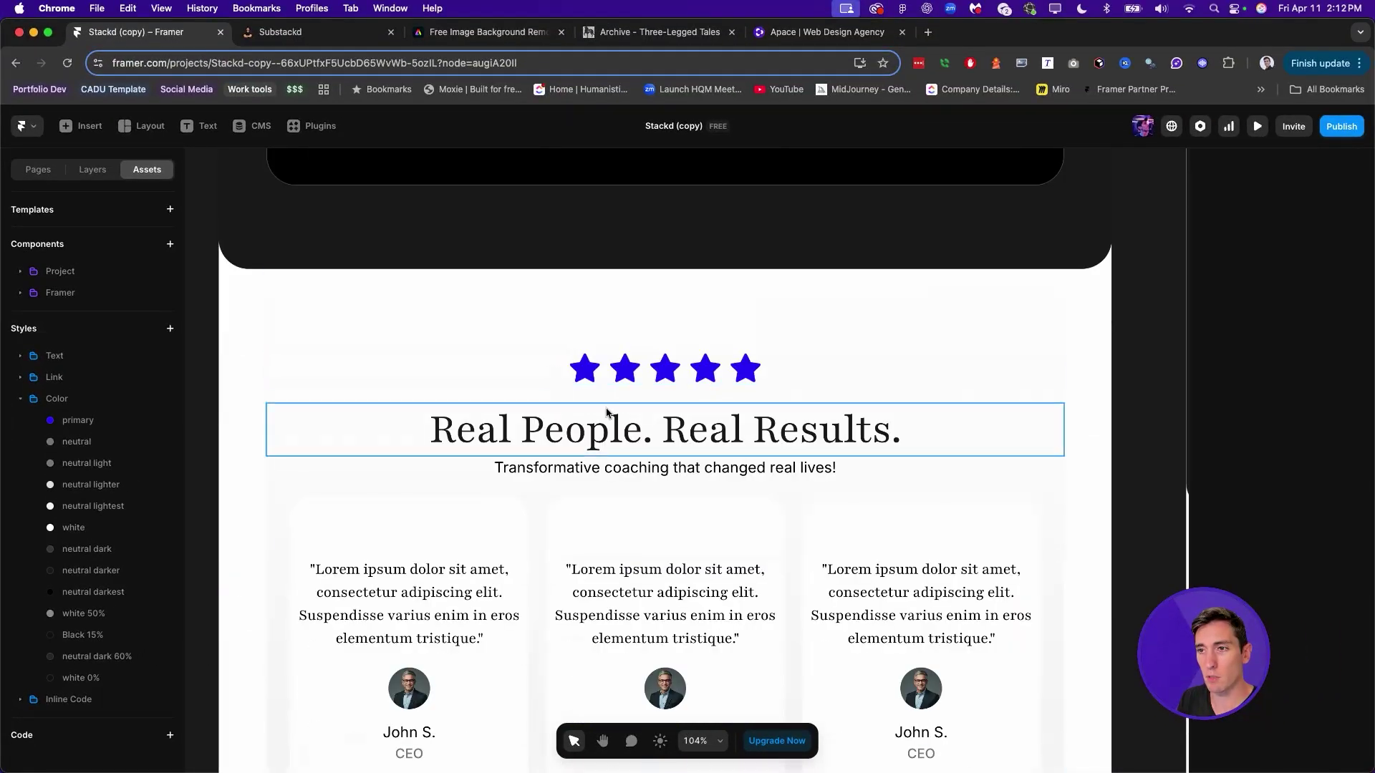
scroll(644, 401, "down", 3)
scroll(618, 359, "down", 15)
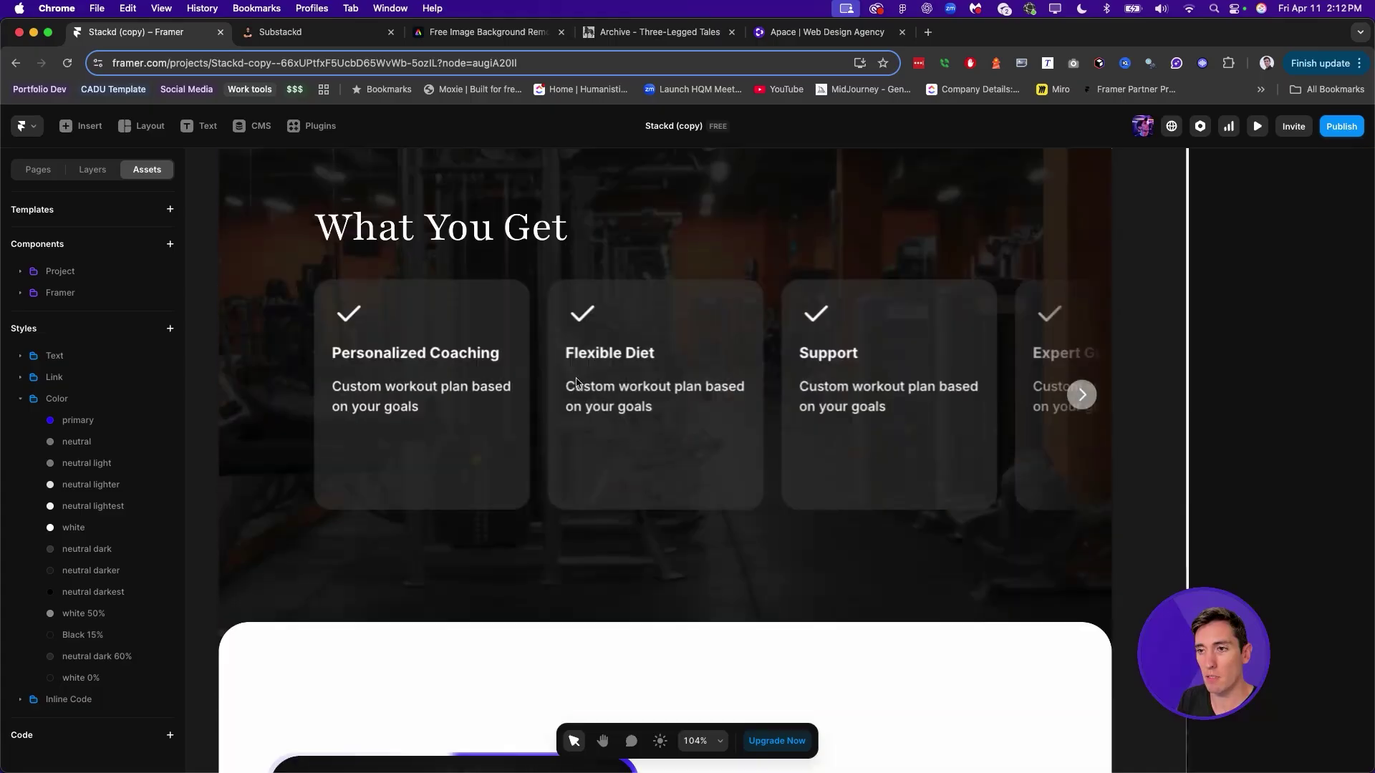
scroll(693, 352, "down", 9)
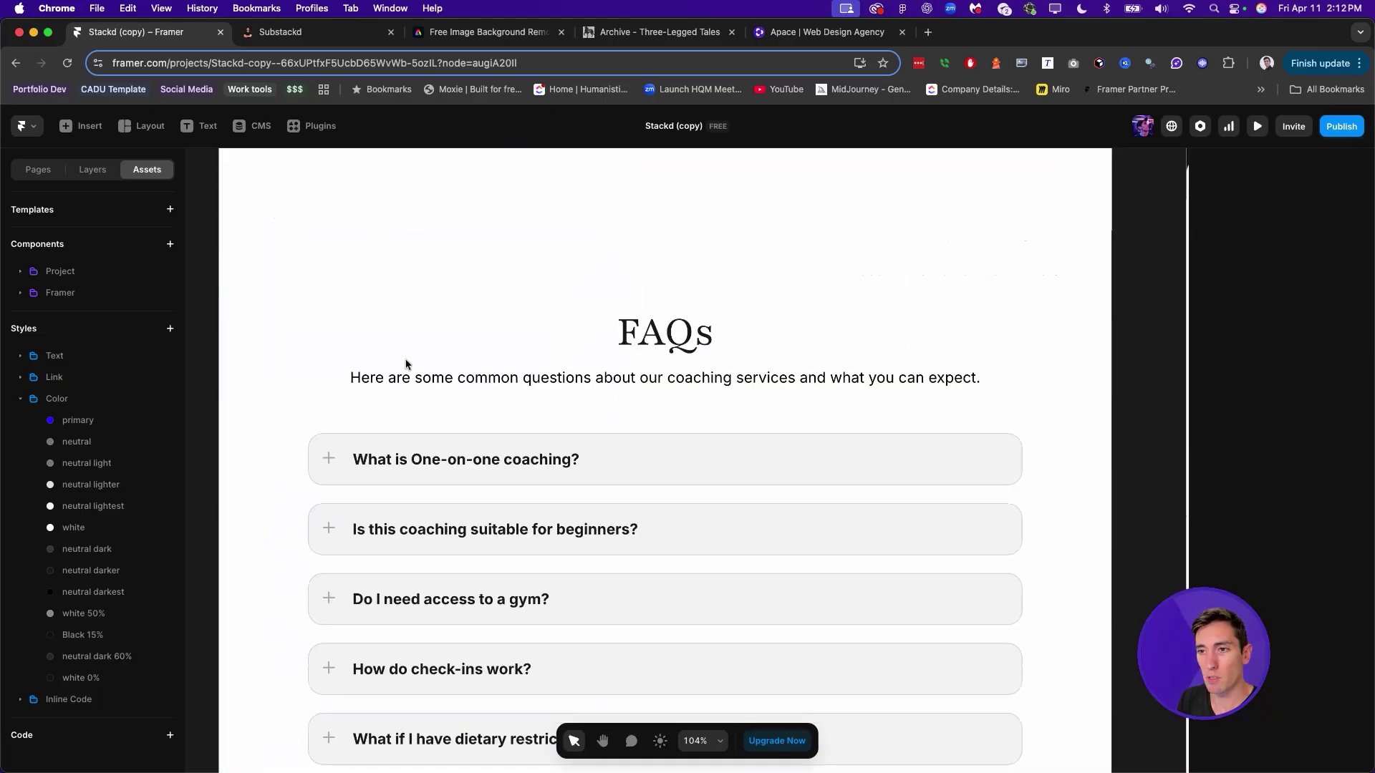
scroll(544, 335, "down", 1)
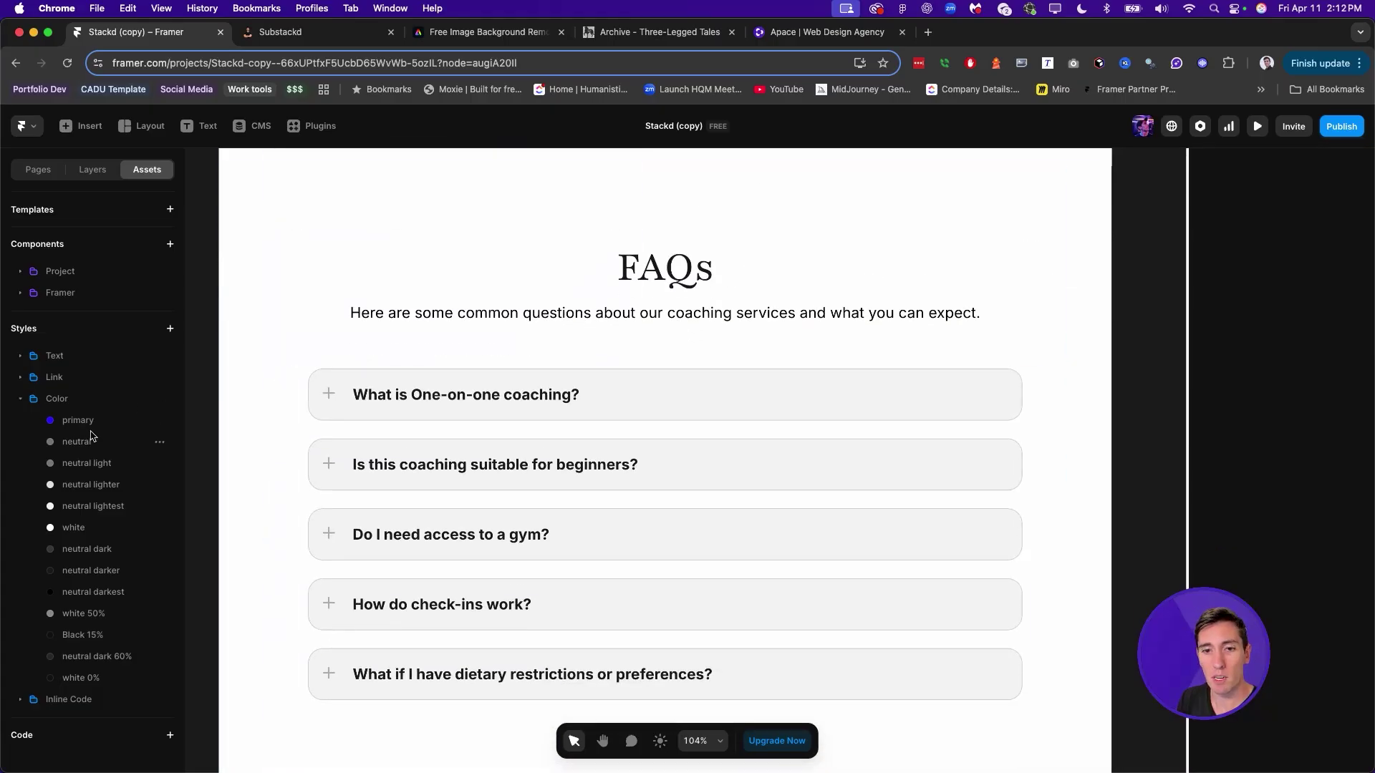
scroll(207, 383, "down", 5)
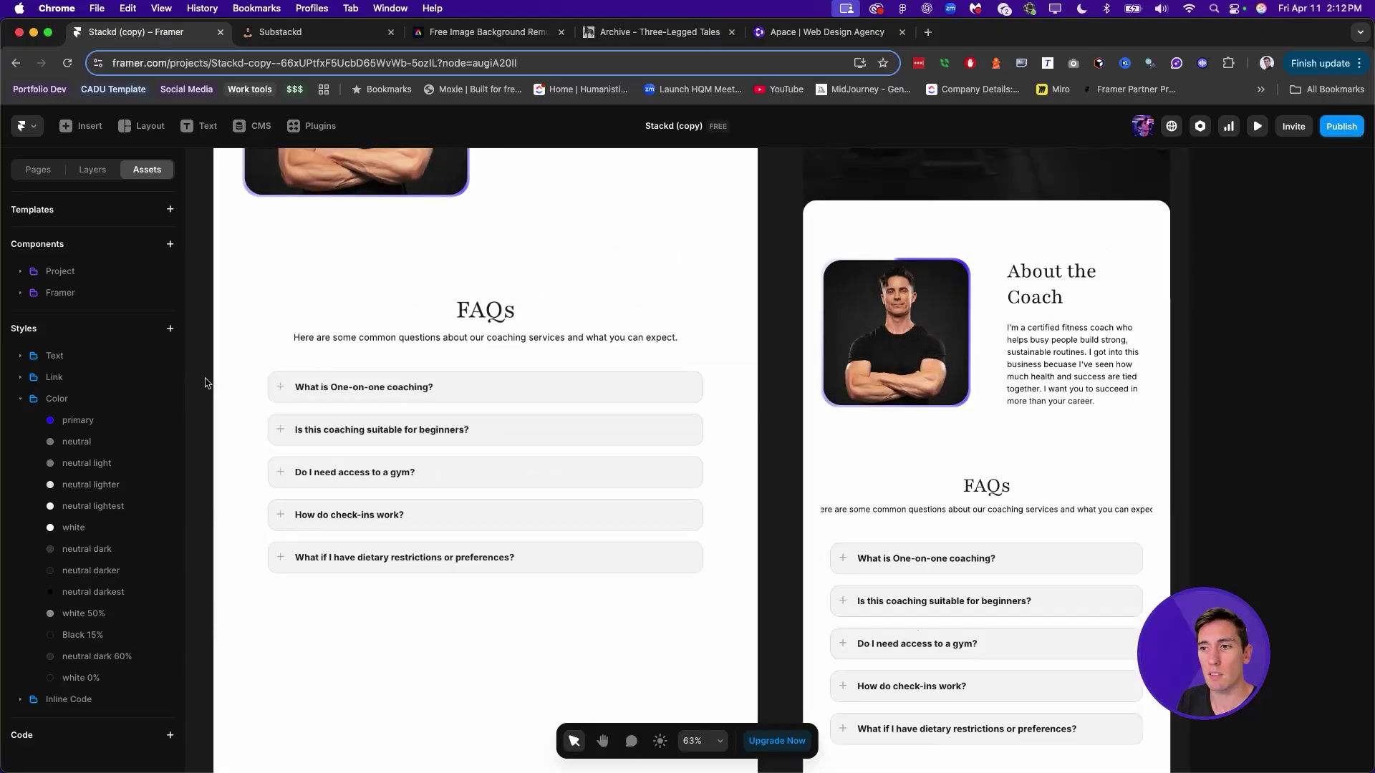
scroll(209, 382, "up", 10)
scroll(210, 381, "up", 8)
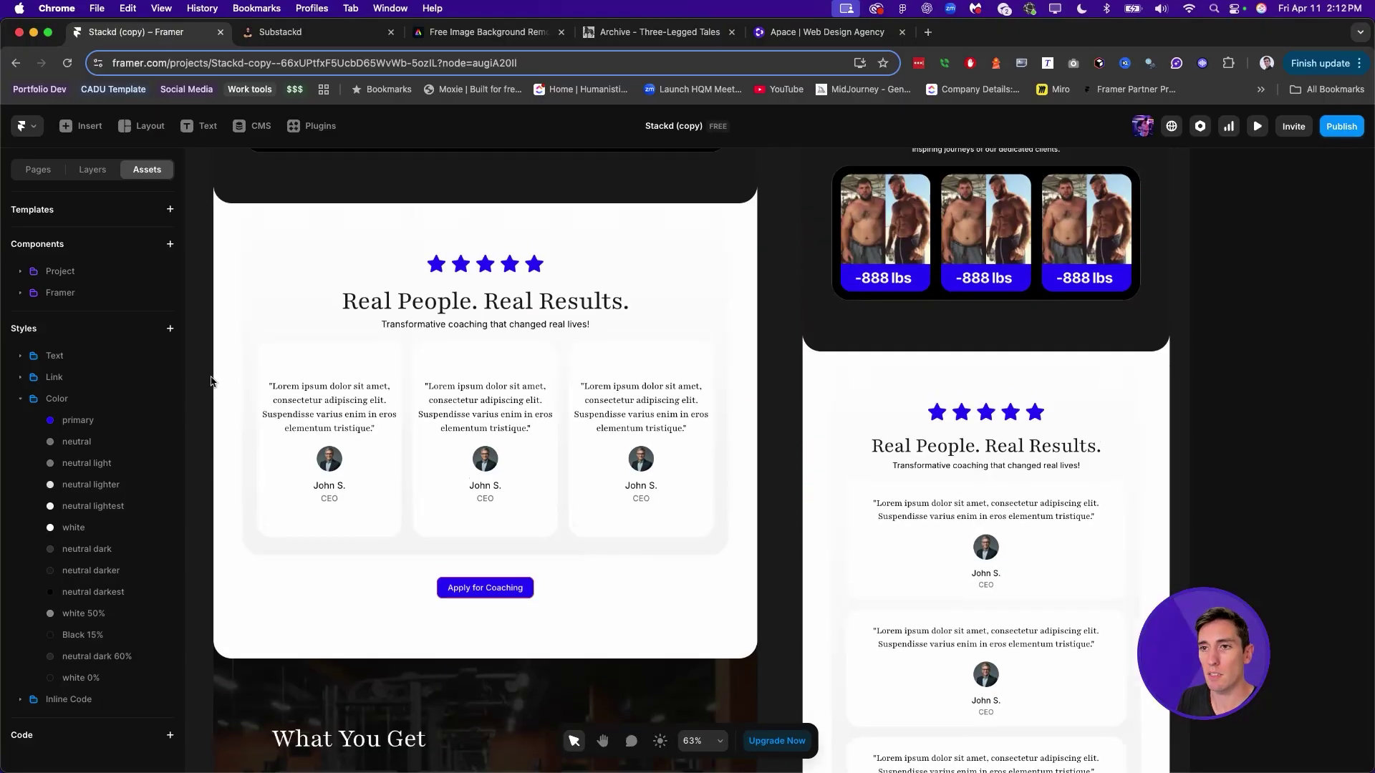
scroll(204, 317, "up", 15)
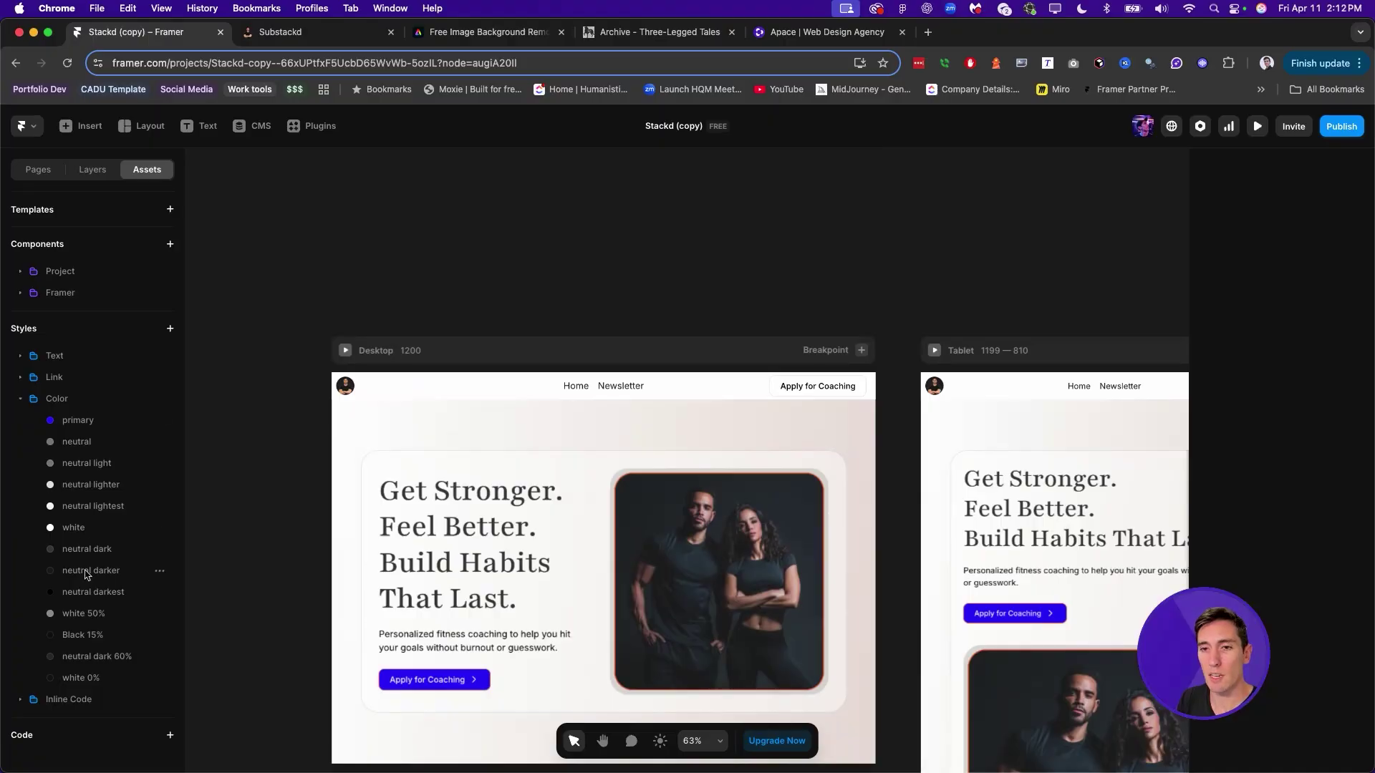
scroll(270, 445, "down", 2)
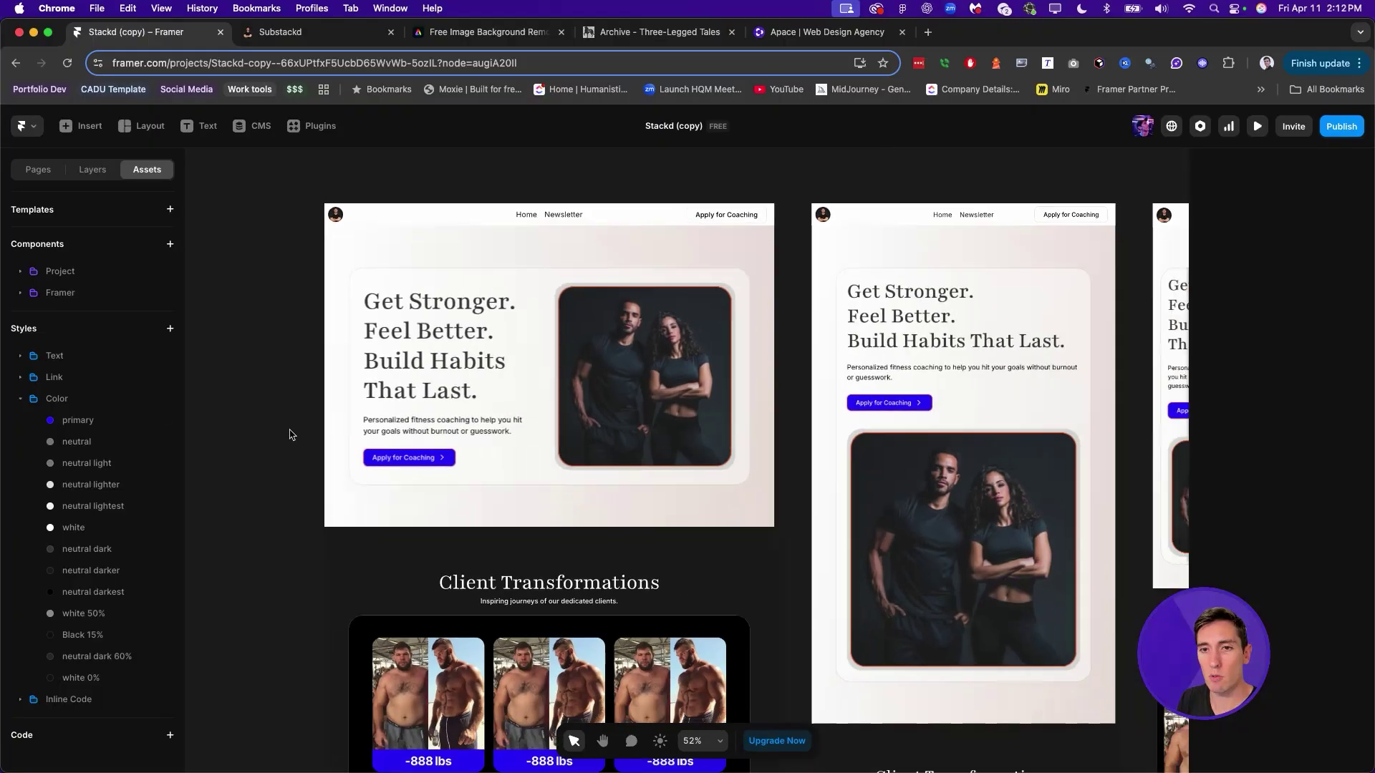
scroll(298, 424, "up", 5)
scroll(237, 426, "down", 1)
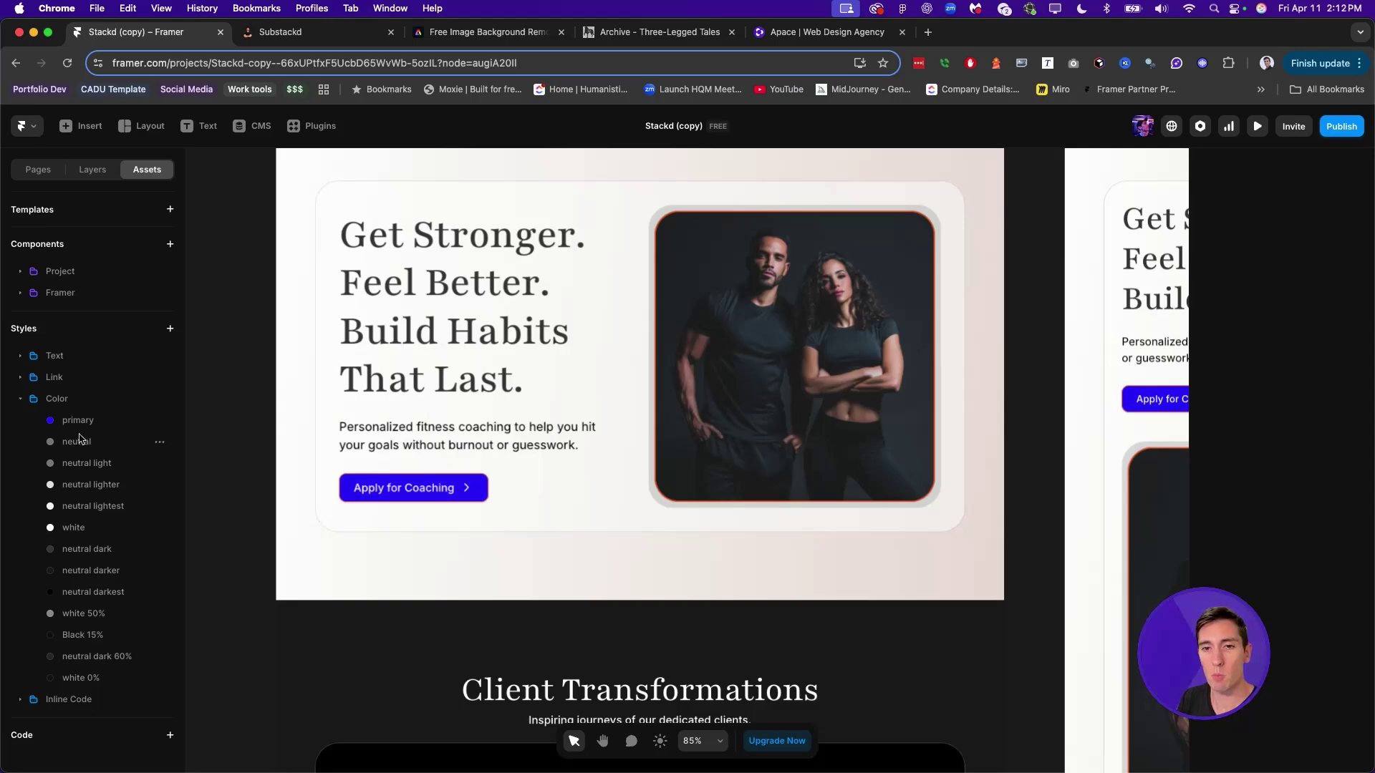
scroll(283, 479, "up", 3)
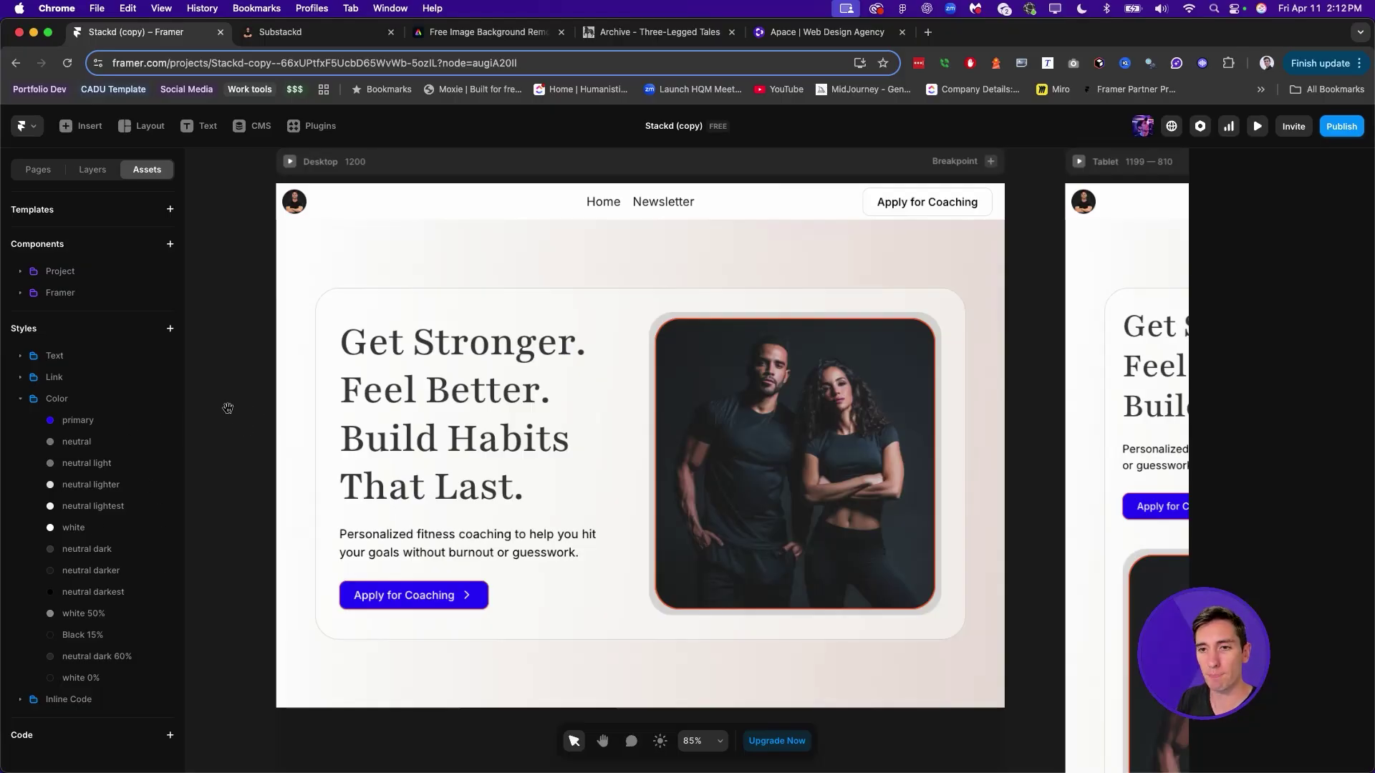
scroll(228, 408, "up", 1)
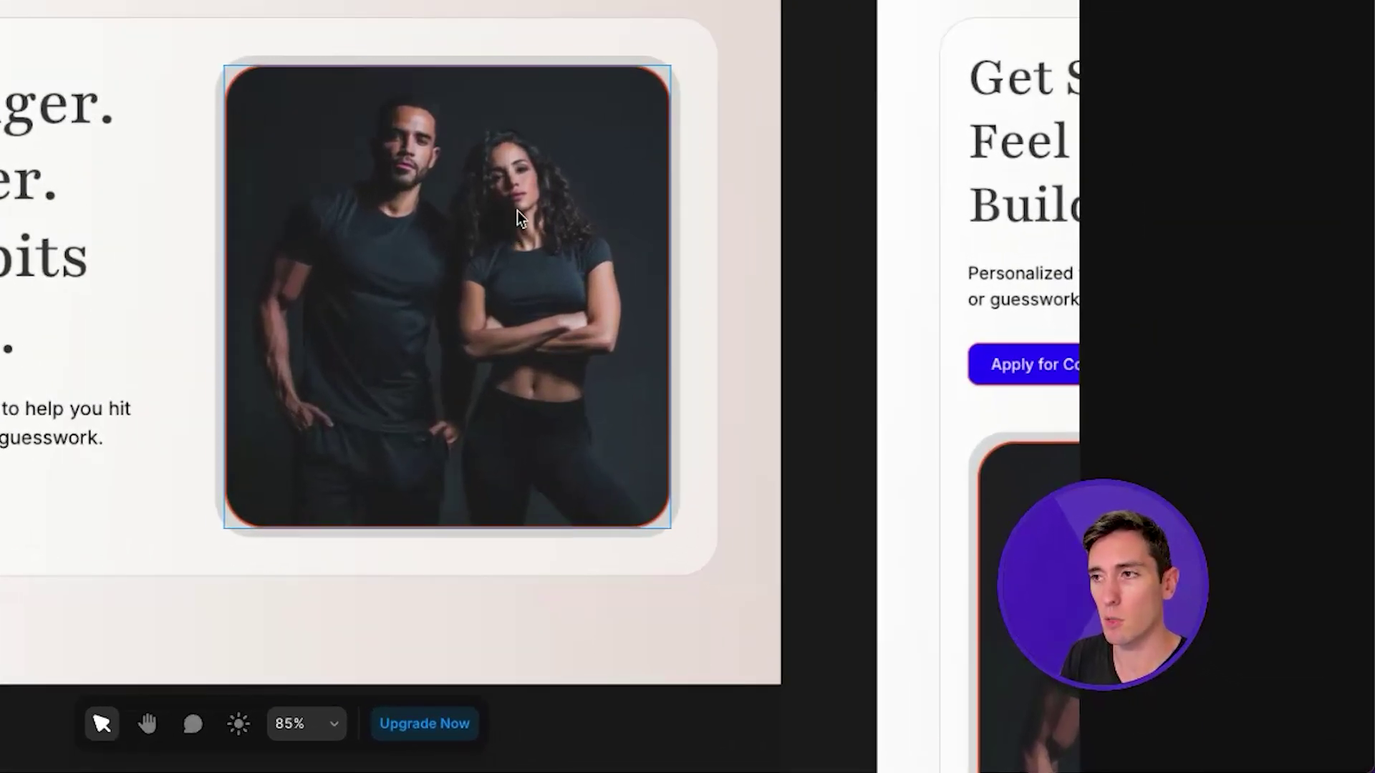
- Set the hero photo's border colour to the blue primary style
left_click(835, 420)
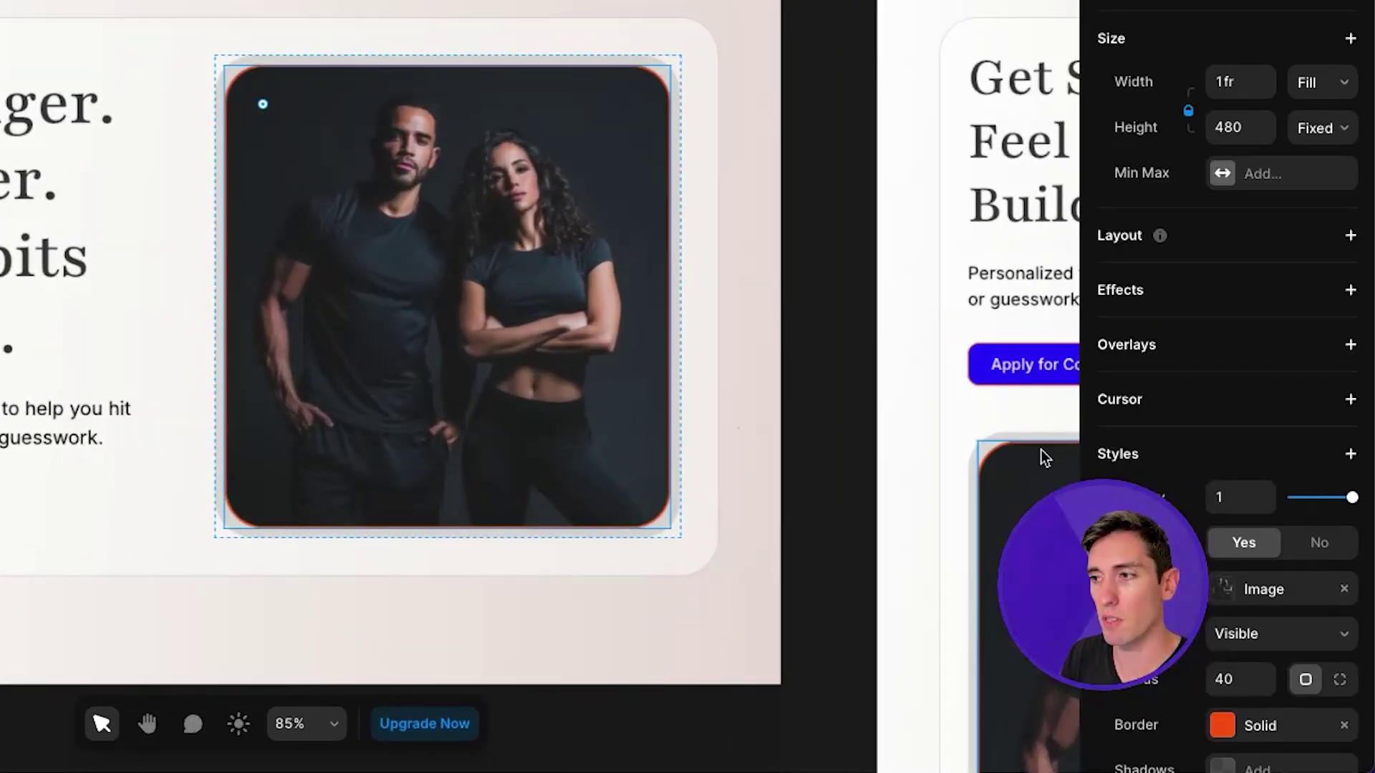
scroll(1290, 237, "down", 5)
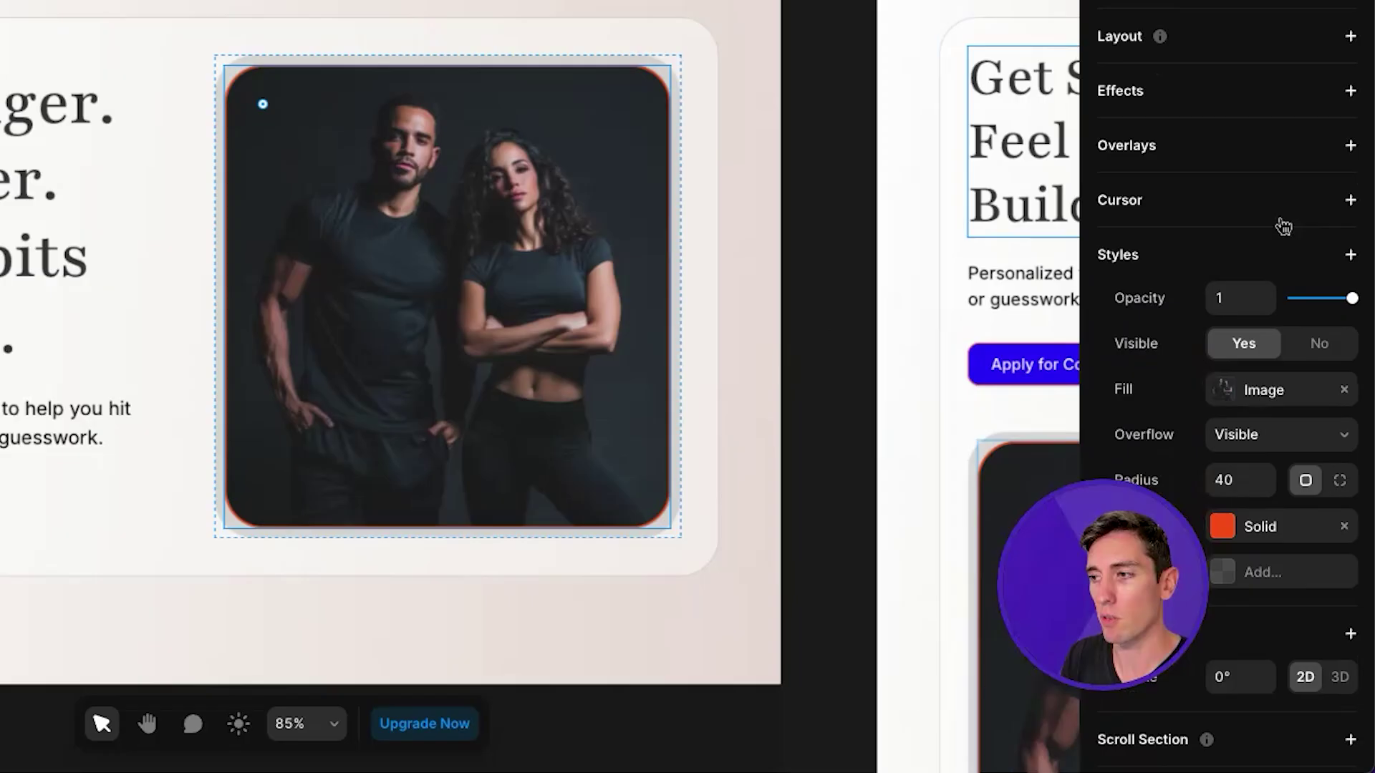
left_click(1250, 410)
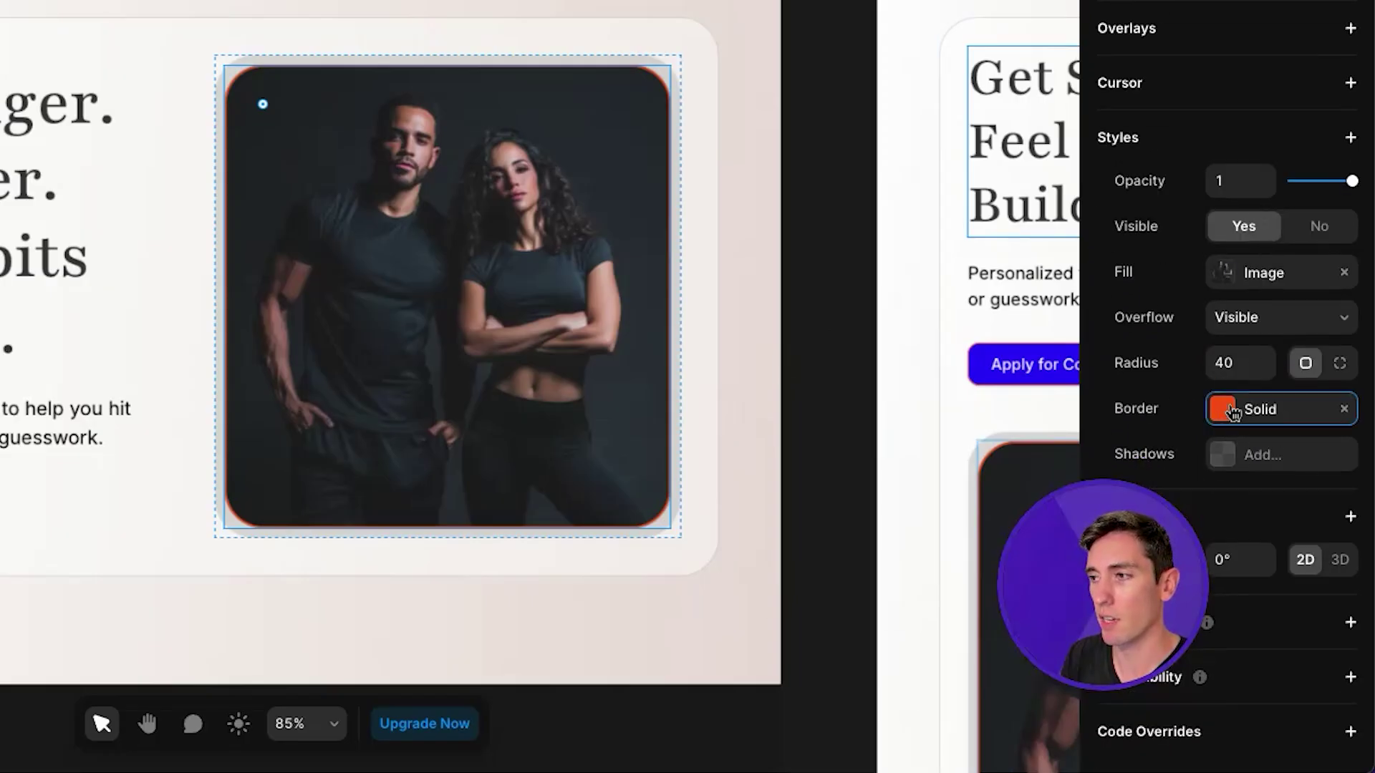
left_click(901, 475)
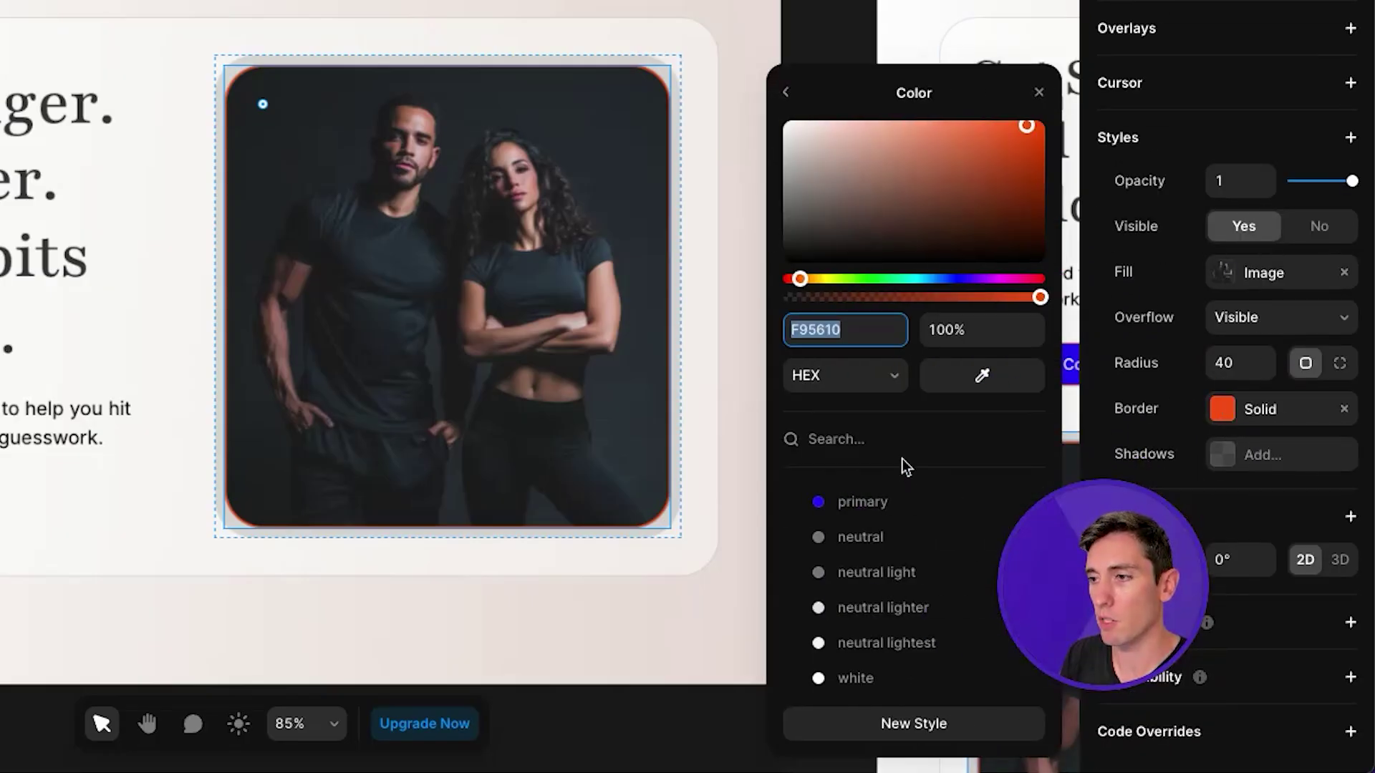
left_click(877, 501)
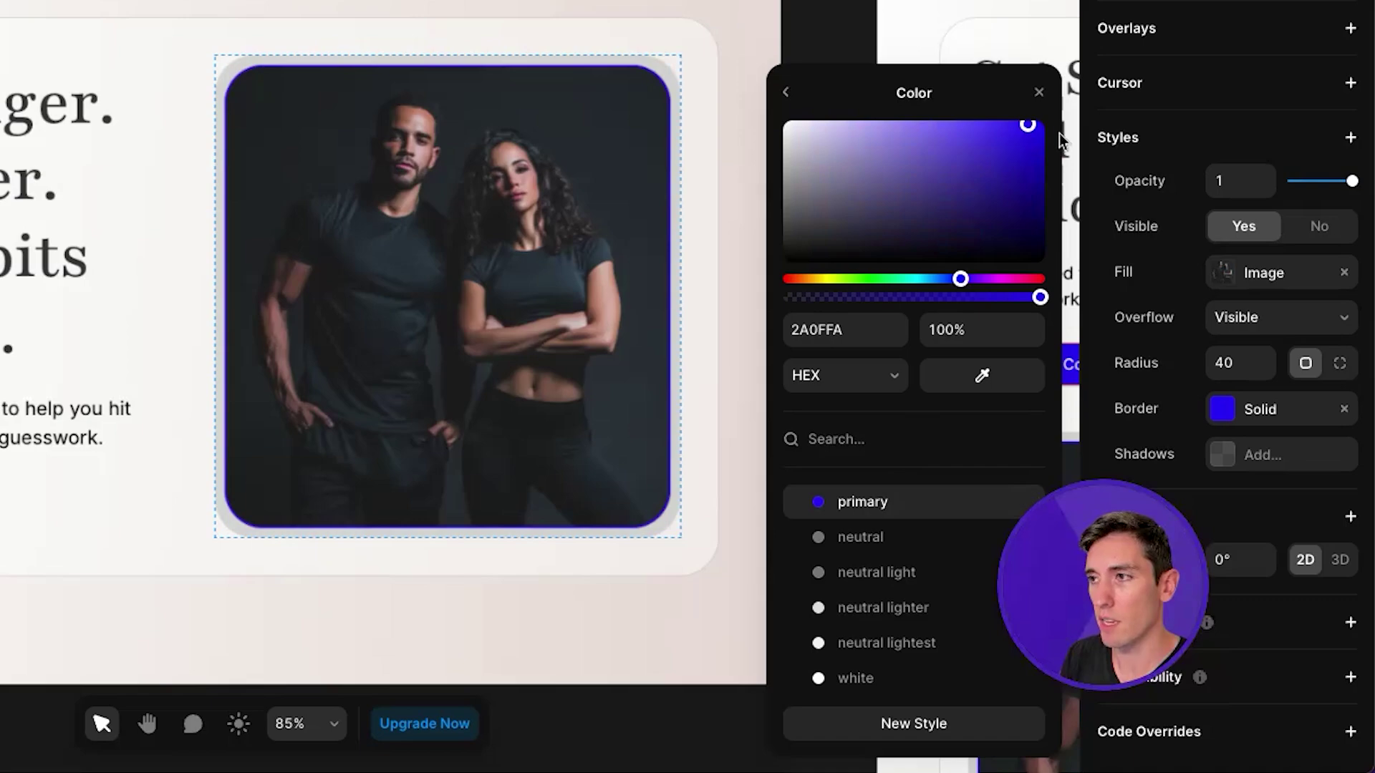
left_click(1039, 95)
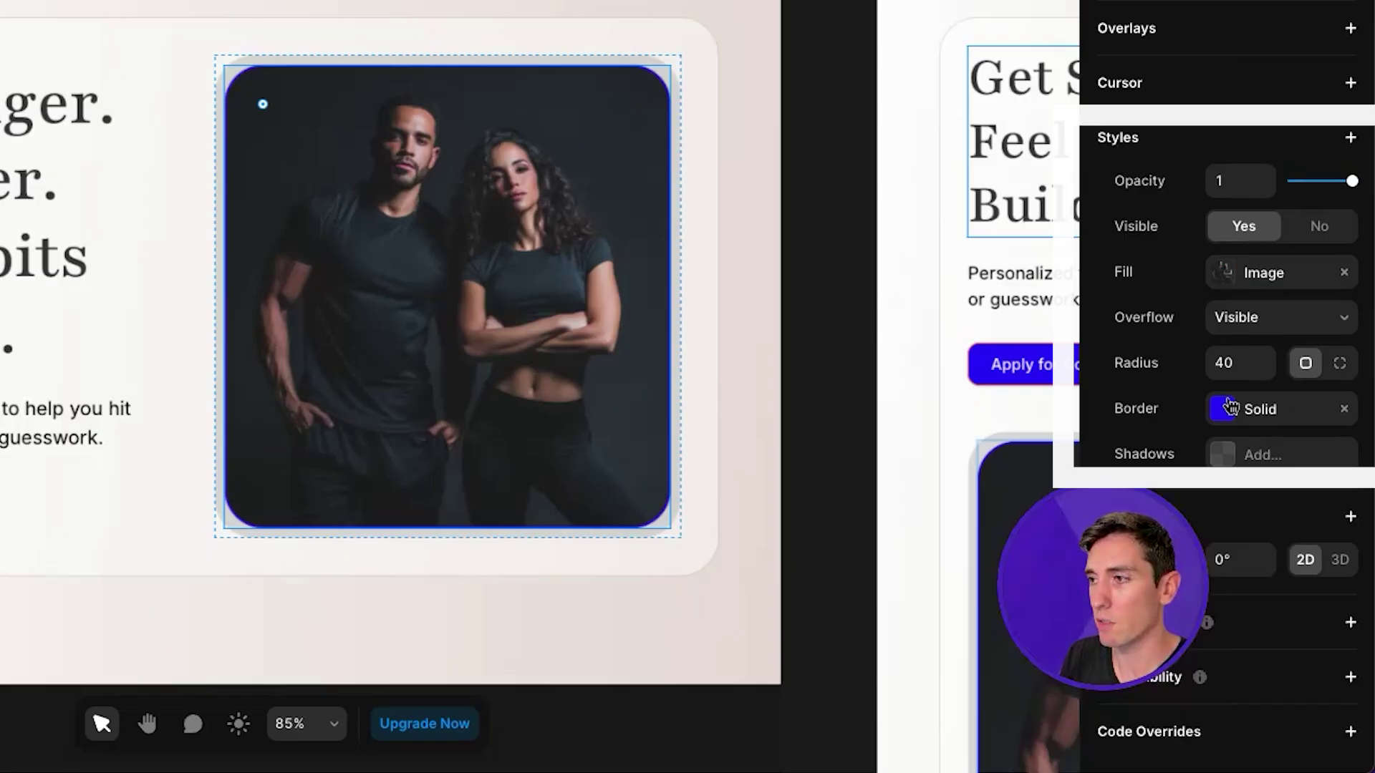
- Fill the Client Transformations section with neutral darkest, after trying neutral dark, white and neutral lightest
scroll(59, 328, "down", 5)
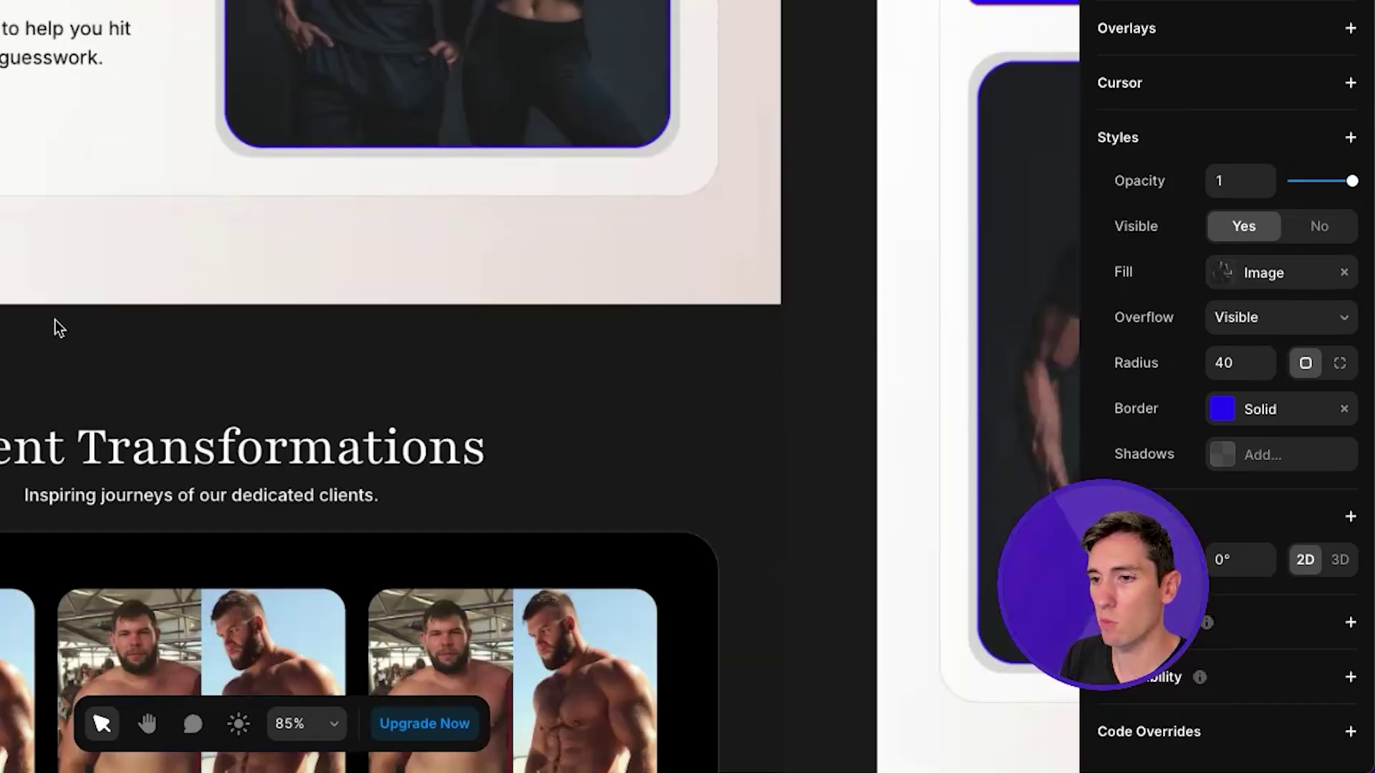
left_click(638, 387)
scroll(1230, 265, "down", 5)
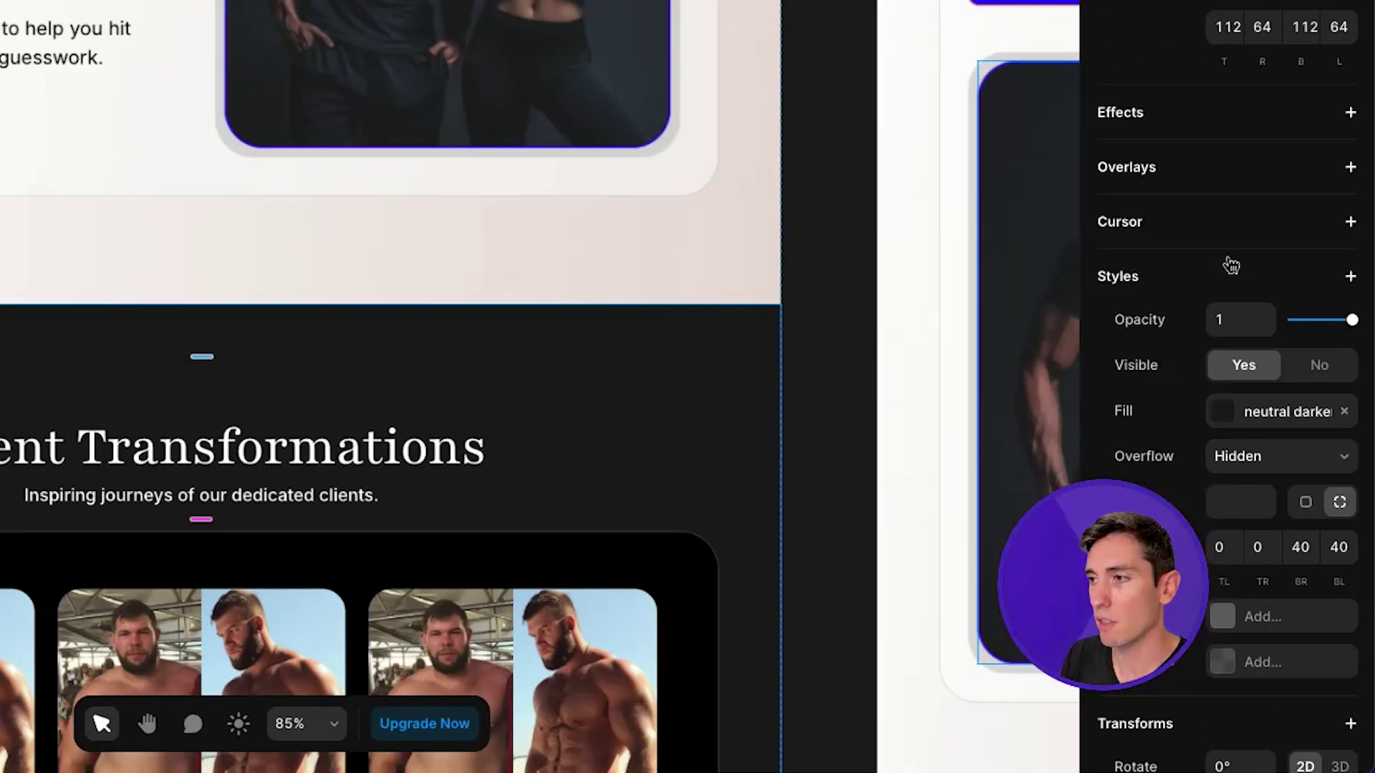
scroll(1231, 265, "down", 3)
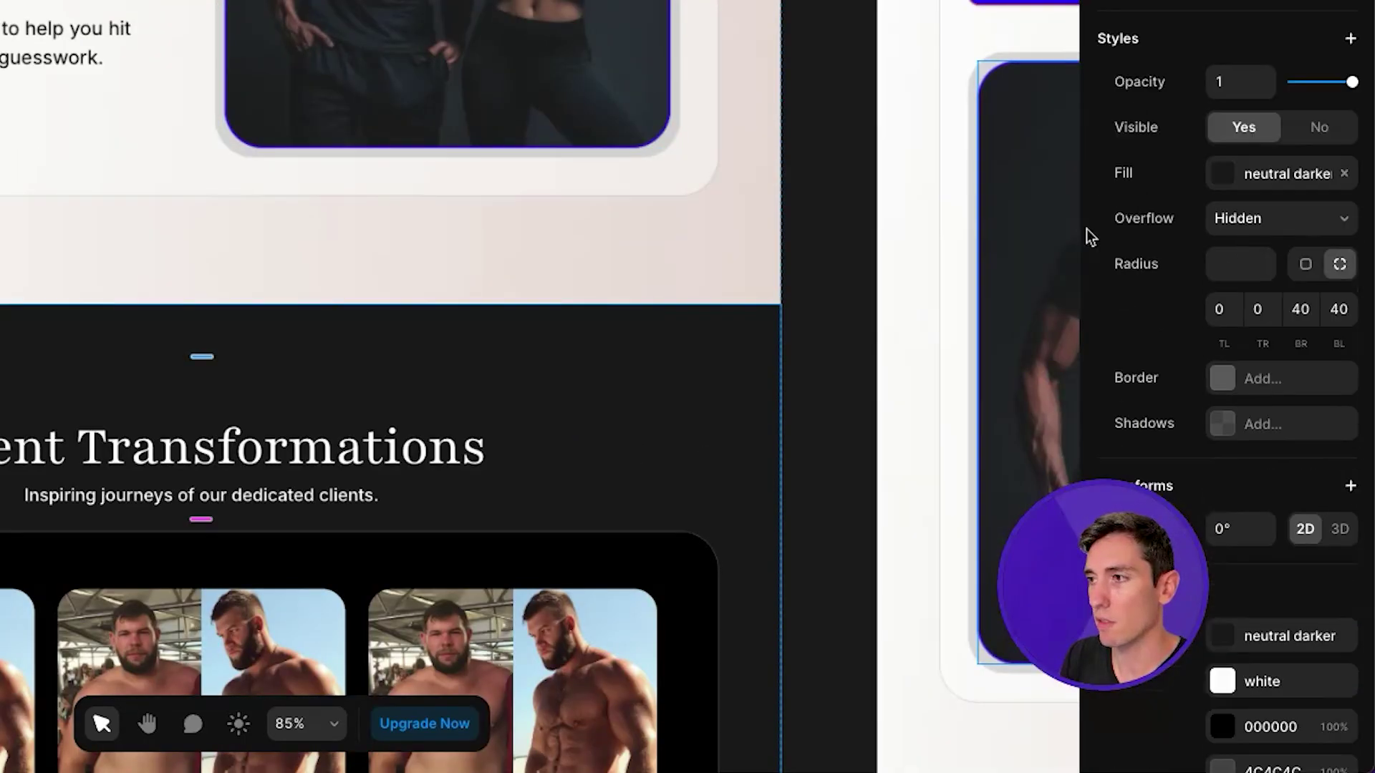
left_click(1230, 183)
scroll(893, 513, "down", 4)
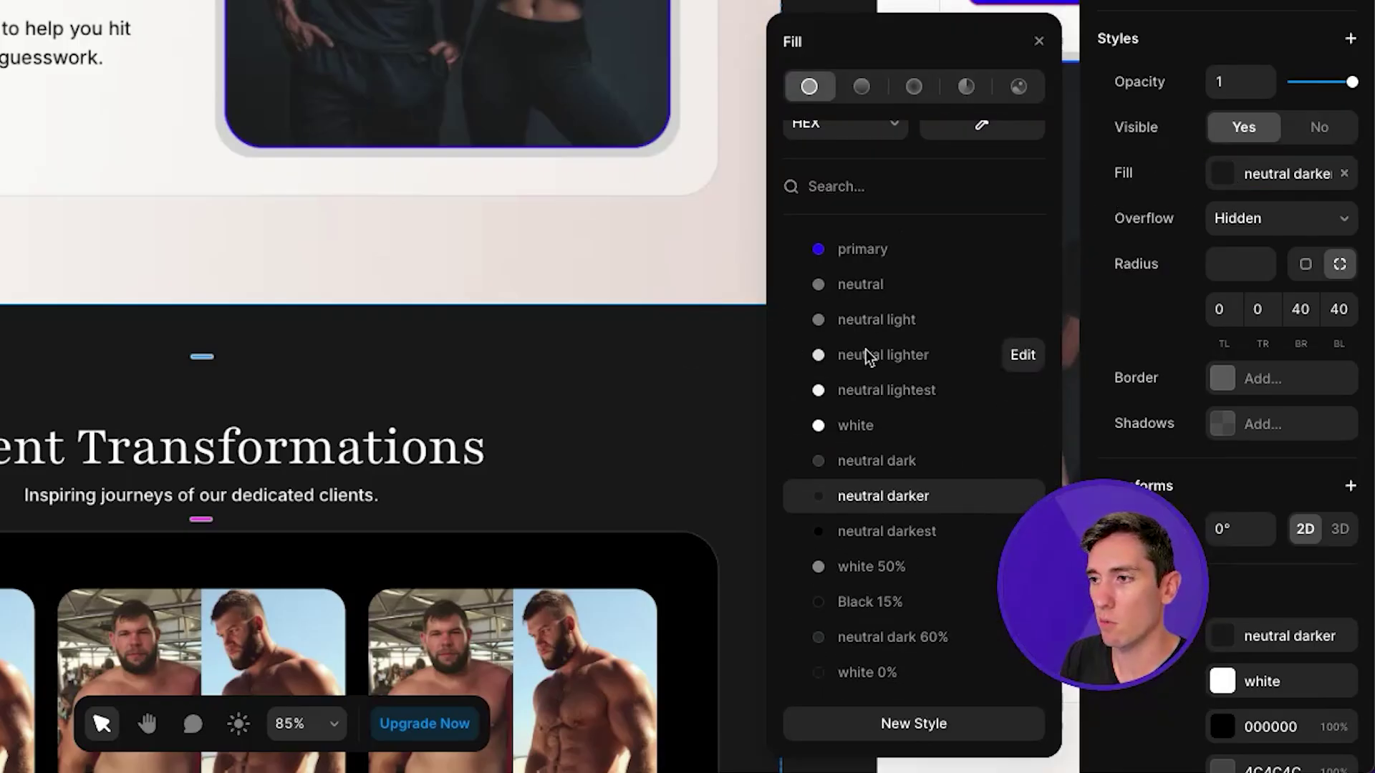
left_click(899, 460)
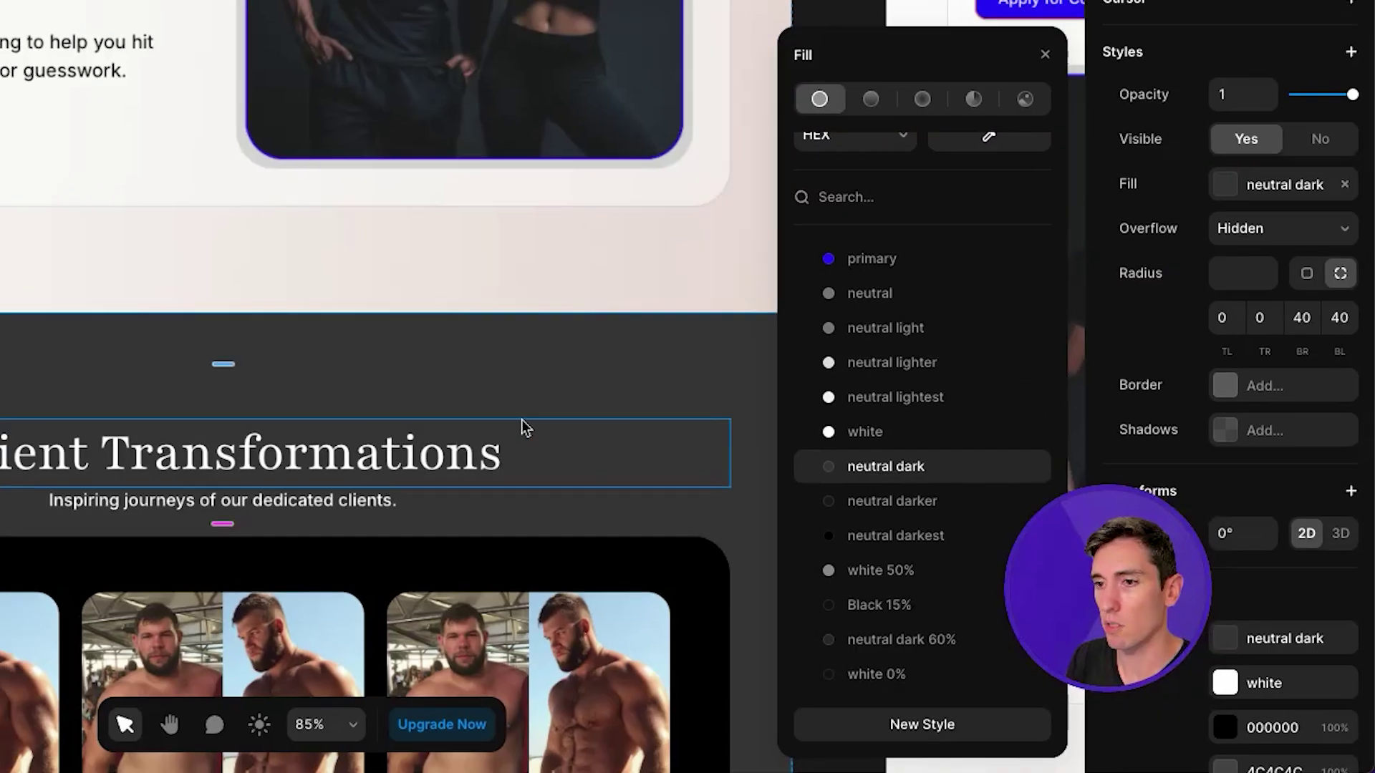
scroll(525, 428, "down", 3)
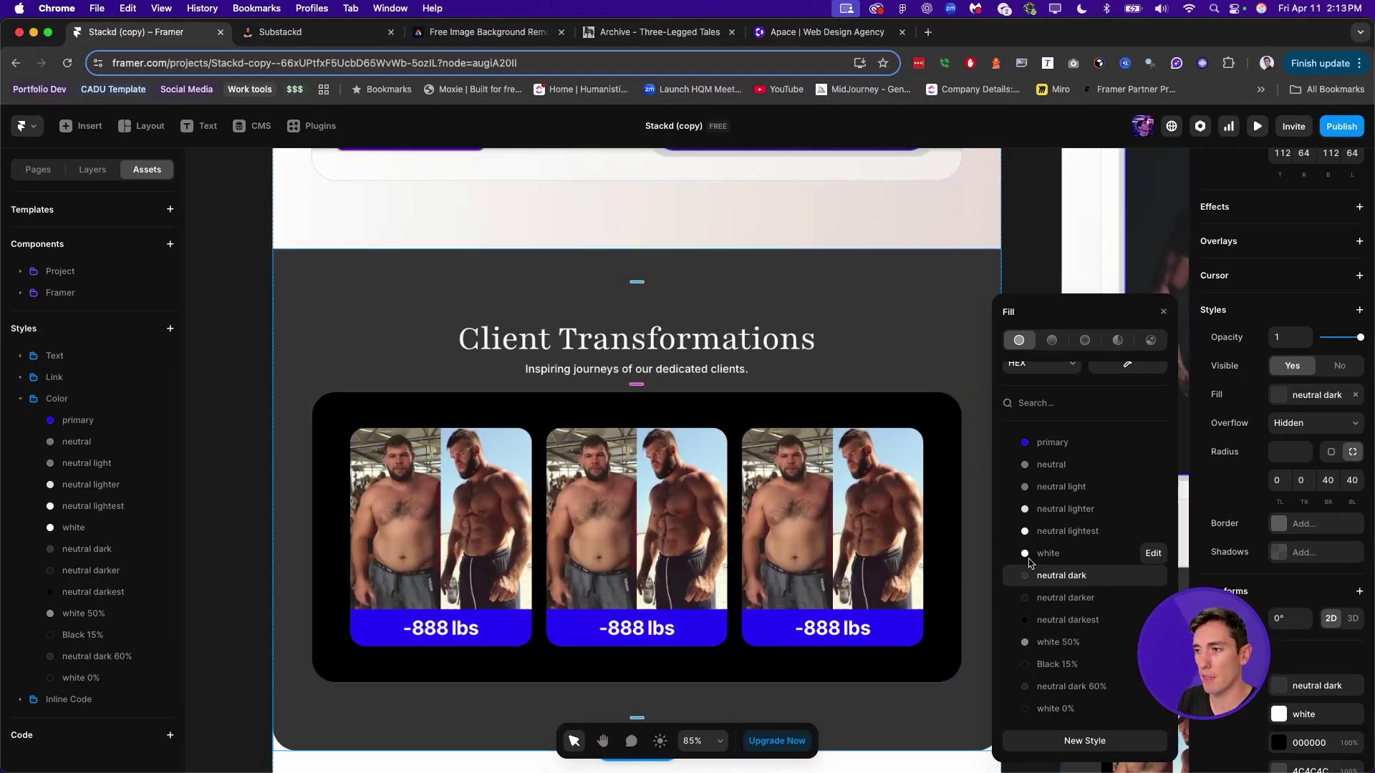
left_click(1056, 555)
left_click(1063, 536)
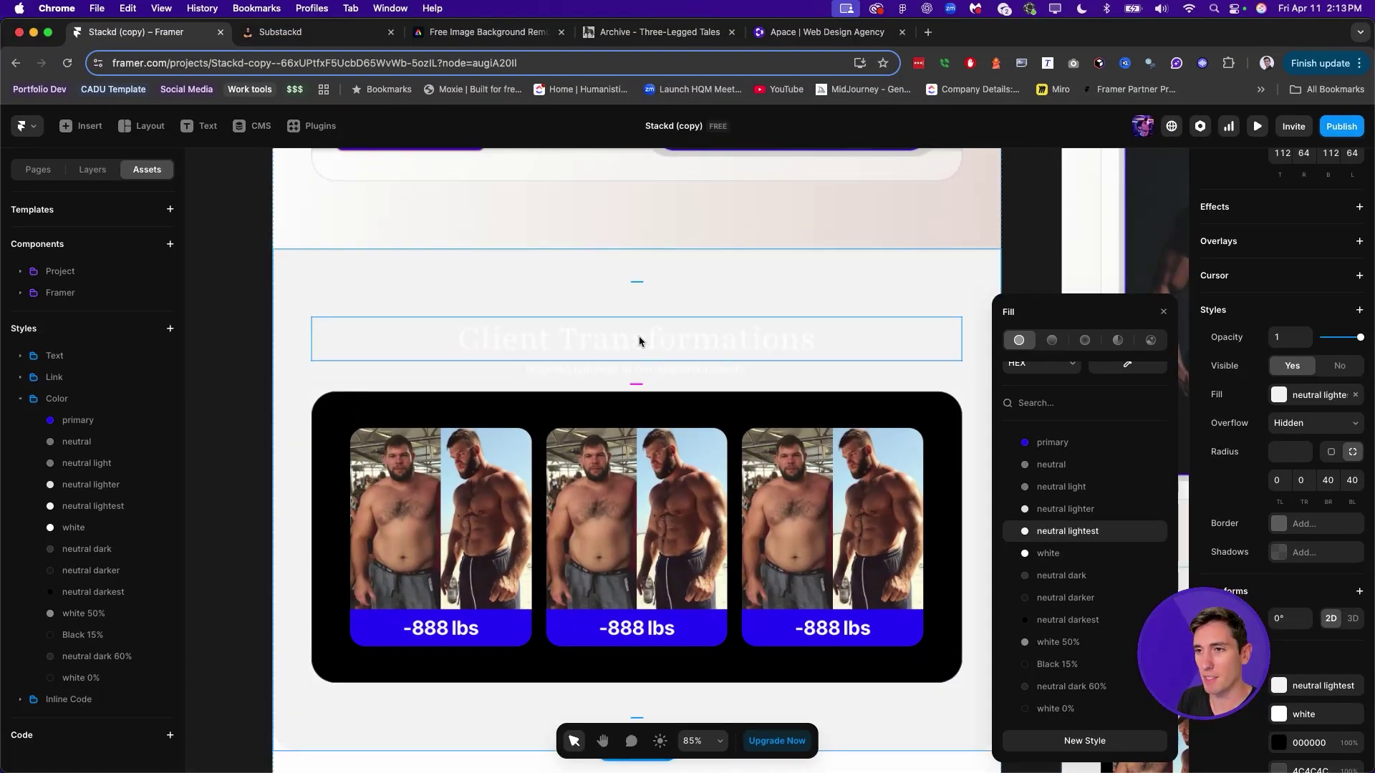
left_click(1071, 620)
- Select the Apply for Coaching button below the testimonials to inspect its Primary variant, Home link settings
left_click(1165, 317)
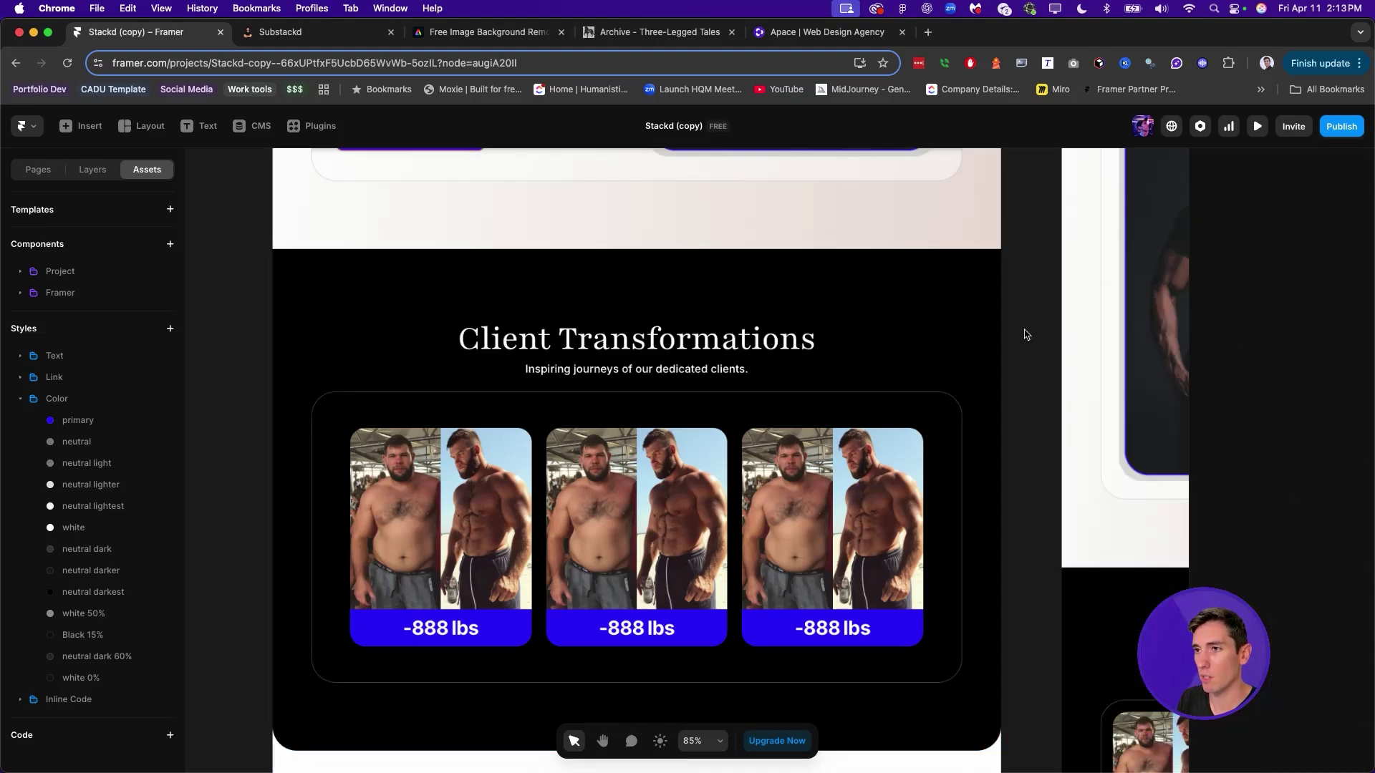
key("super+z")
scroll(1026, 335, "down", 5)
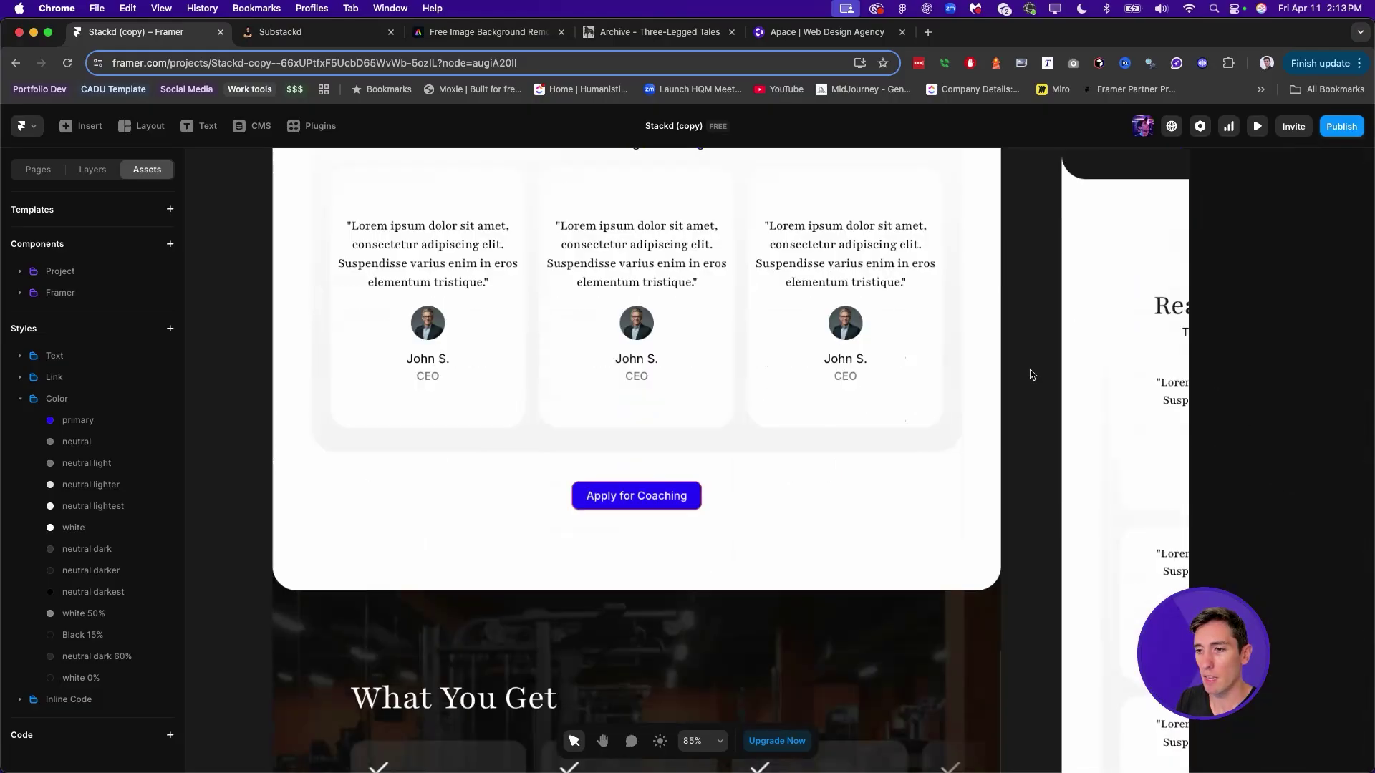
left_click(693, 497)
scroll(1255, 523, "down", 3)
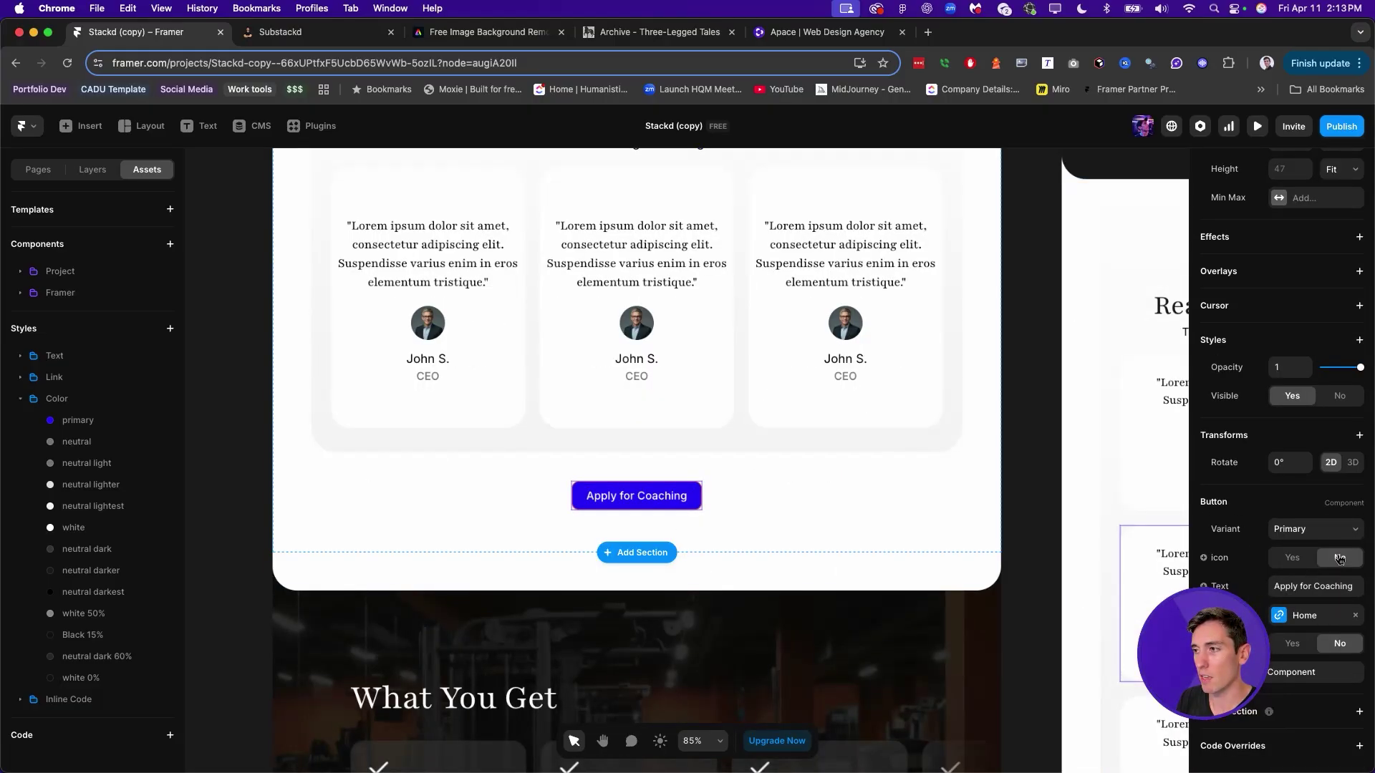
scroll(1279, 578, "up", 3)
scroll(1280, 578, "down", 3)
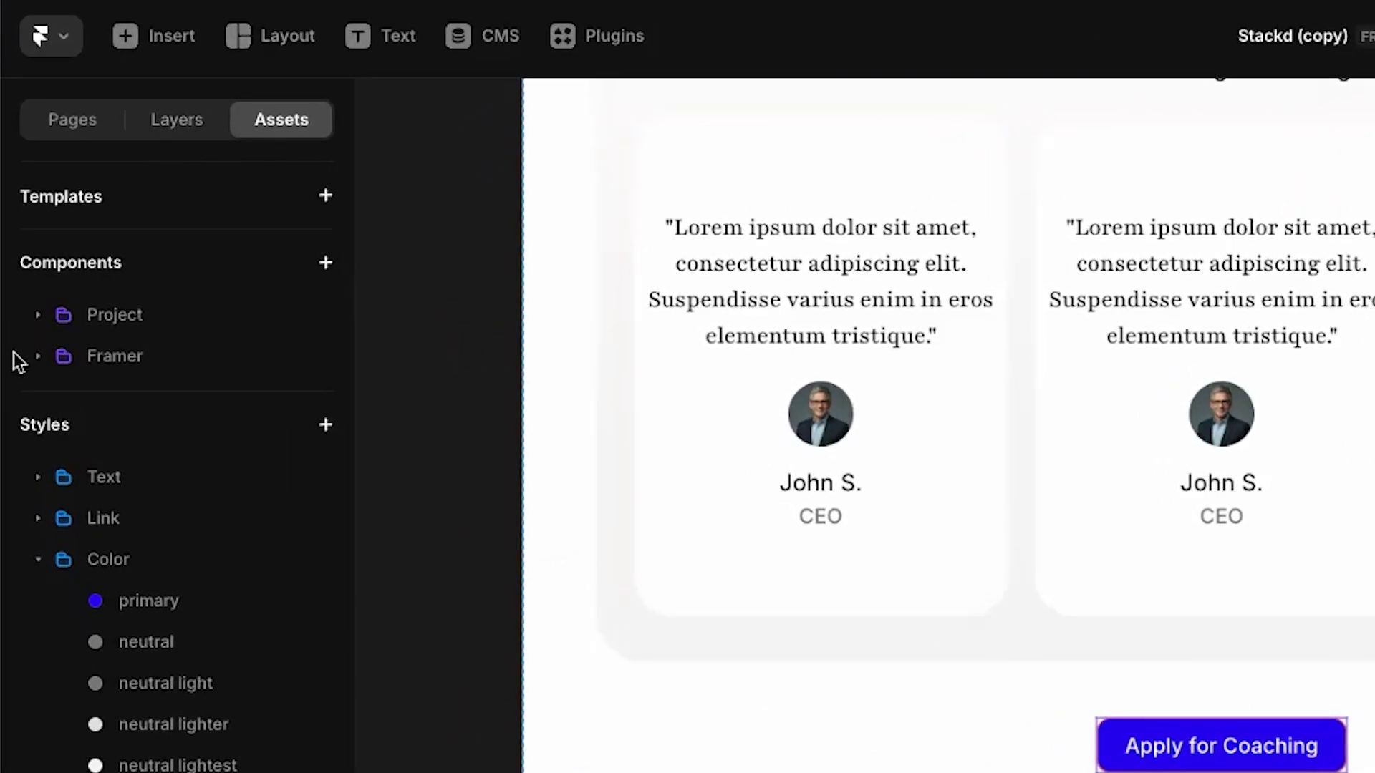
left_click(41, 561)
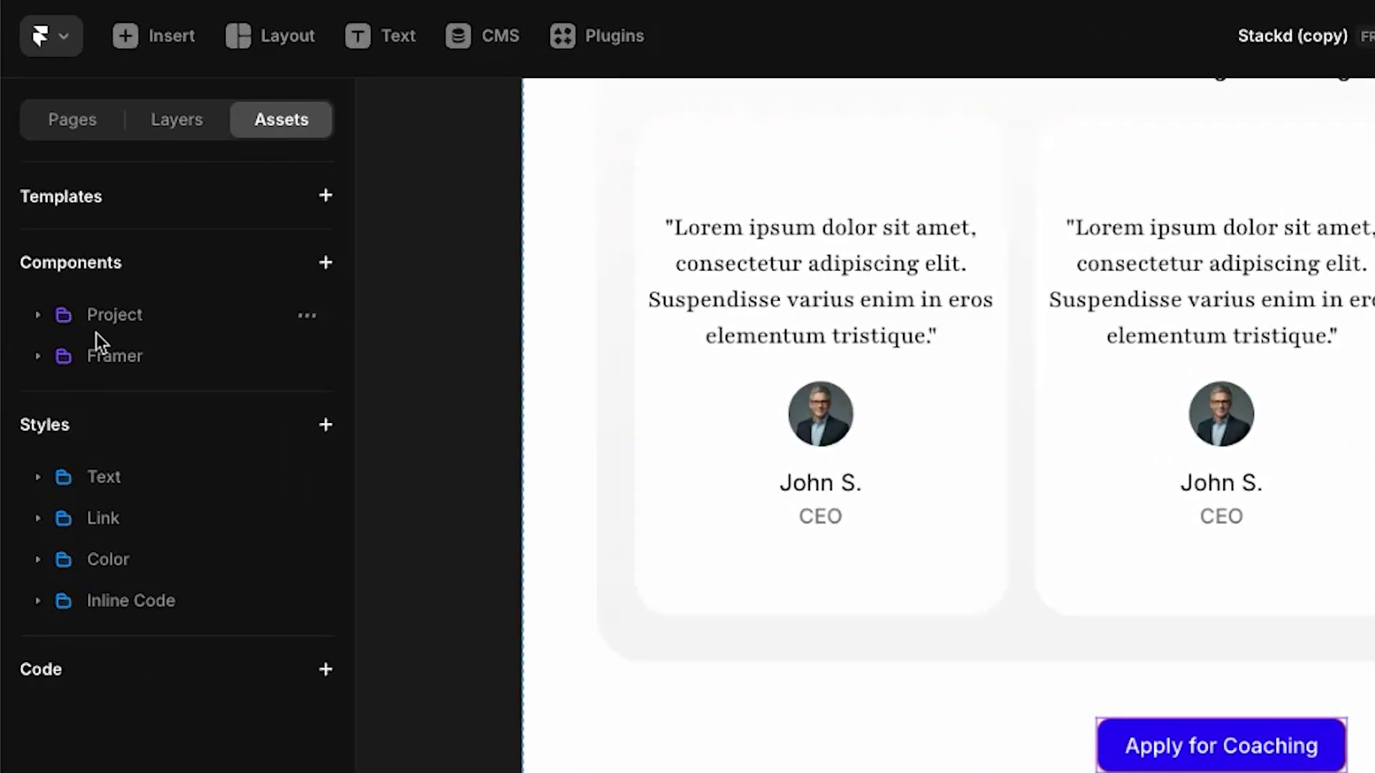
left_click(38, 315)
left_click(143, 356)
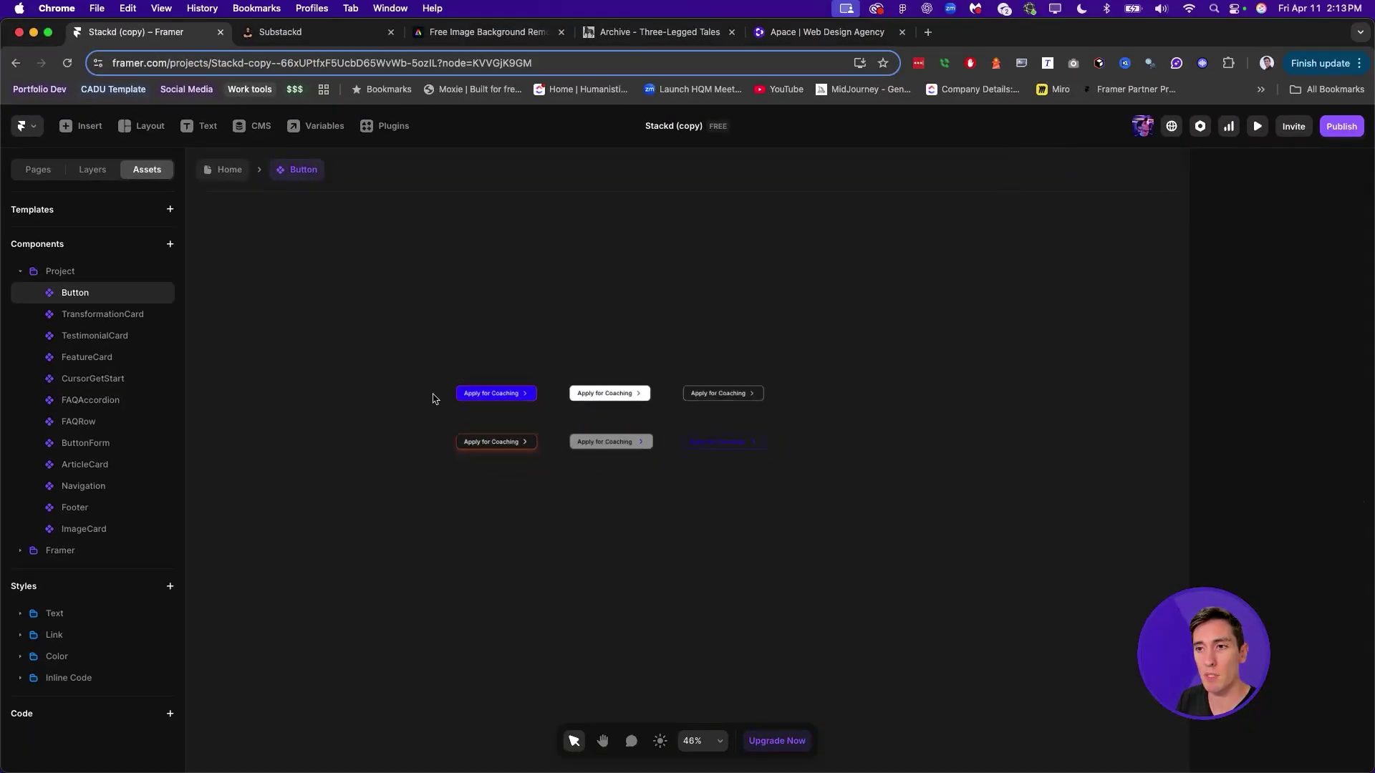
scroll(465, 404, "up", 10)
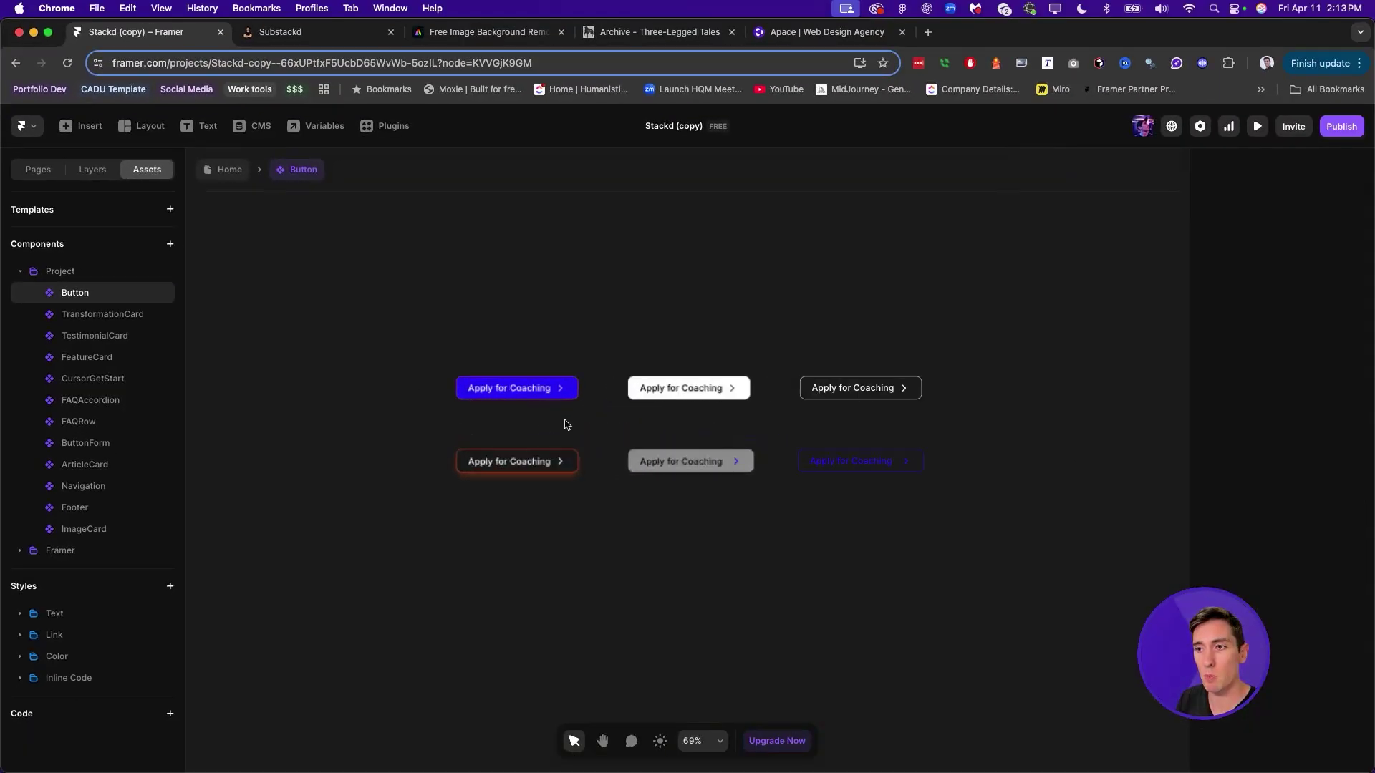
scroll(573, 430, "right", 5)
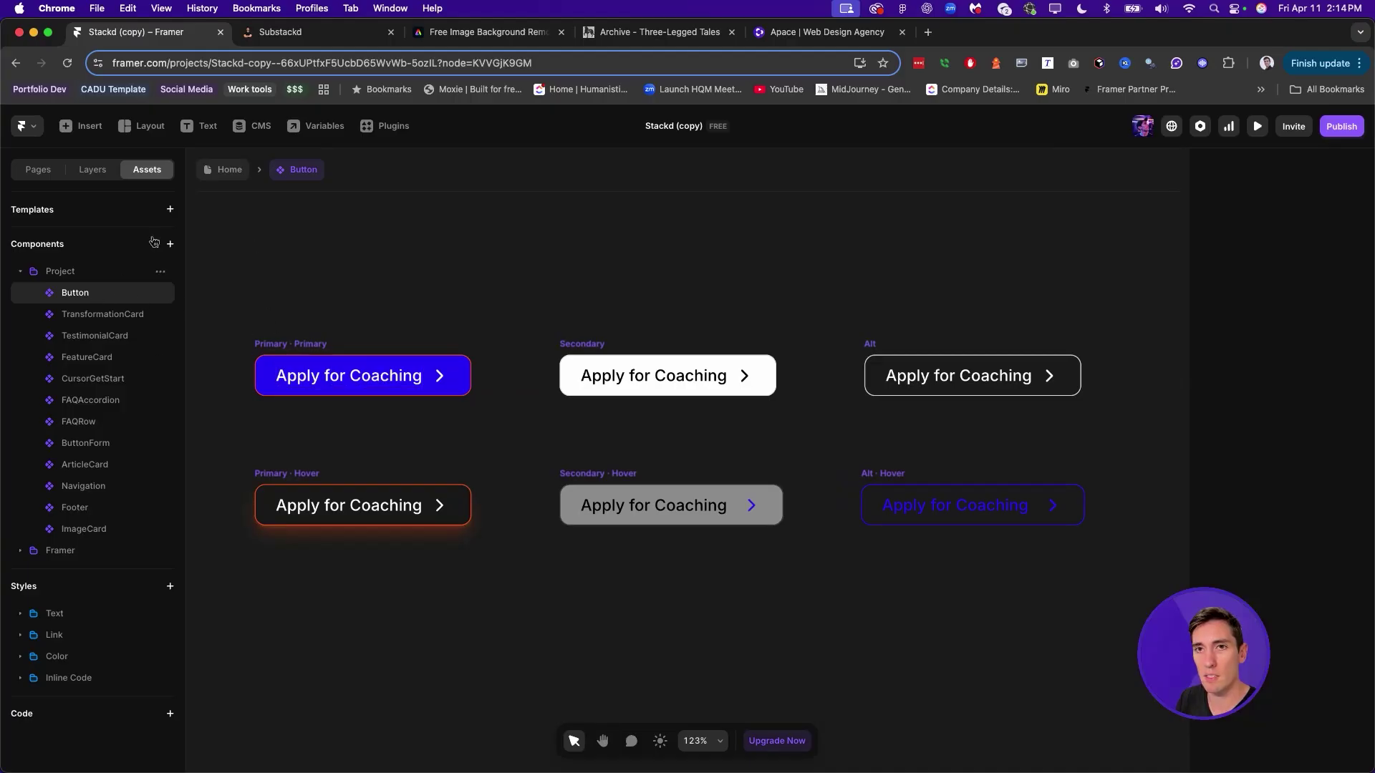
left_click(217, 172)
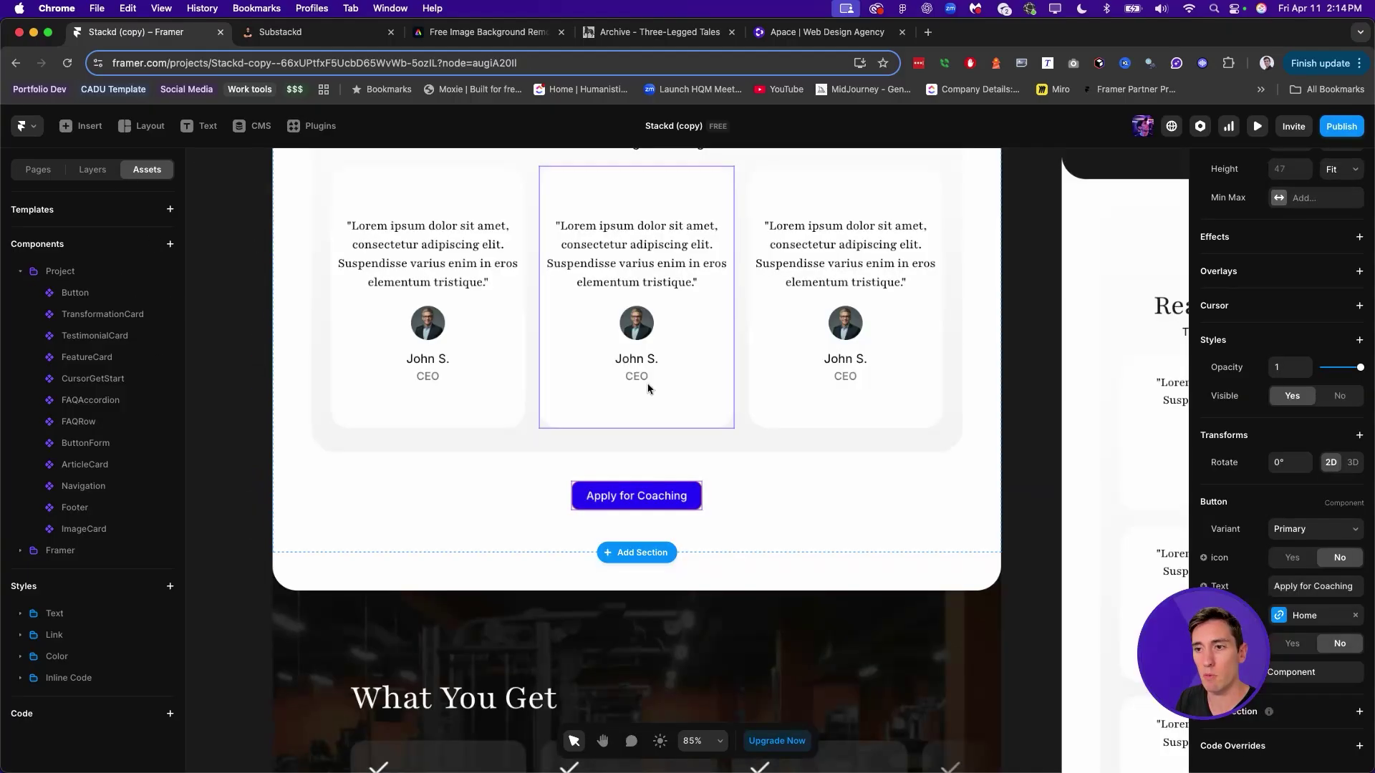
- Inside the Button component, set the Primary variant's border colour to the primary blue style
double_click(647, 499)
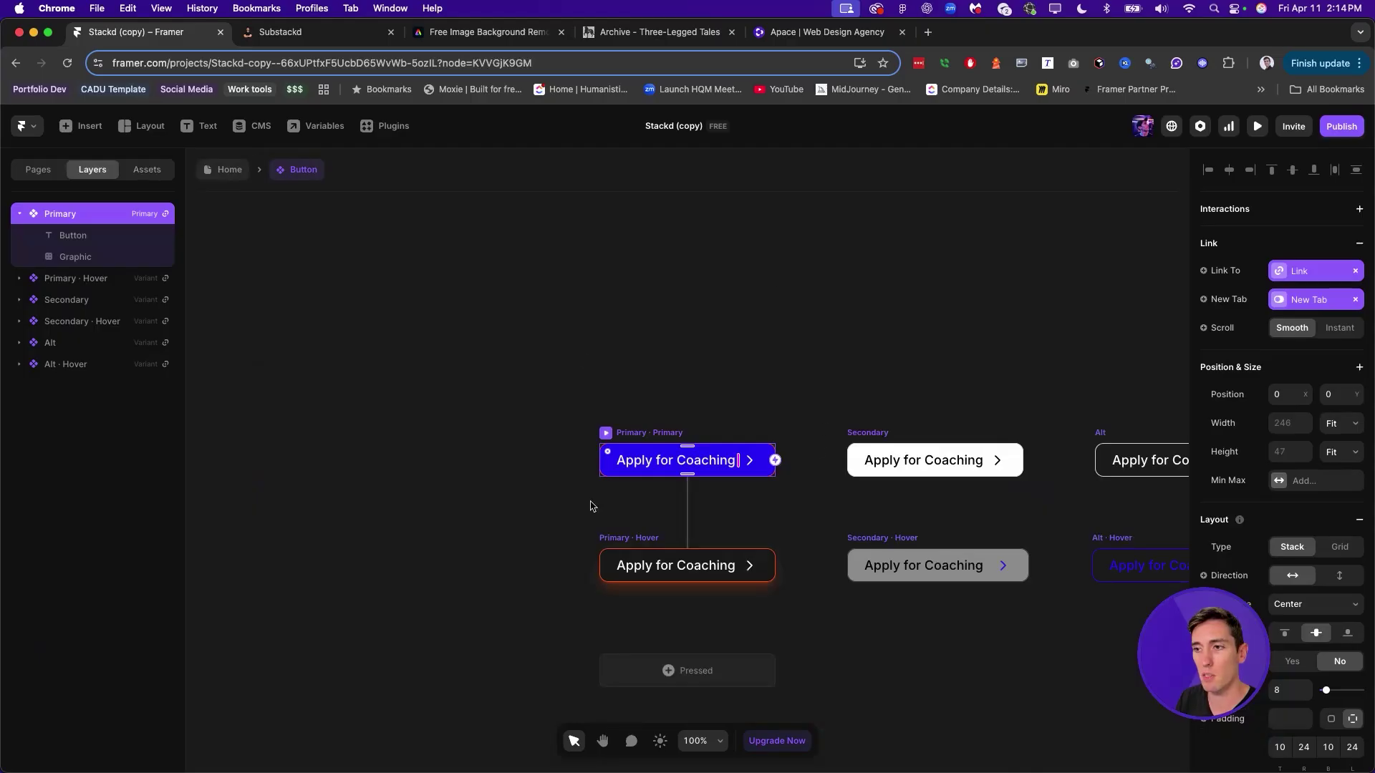
scroll(857, 487, "up", 5)
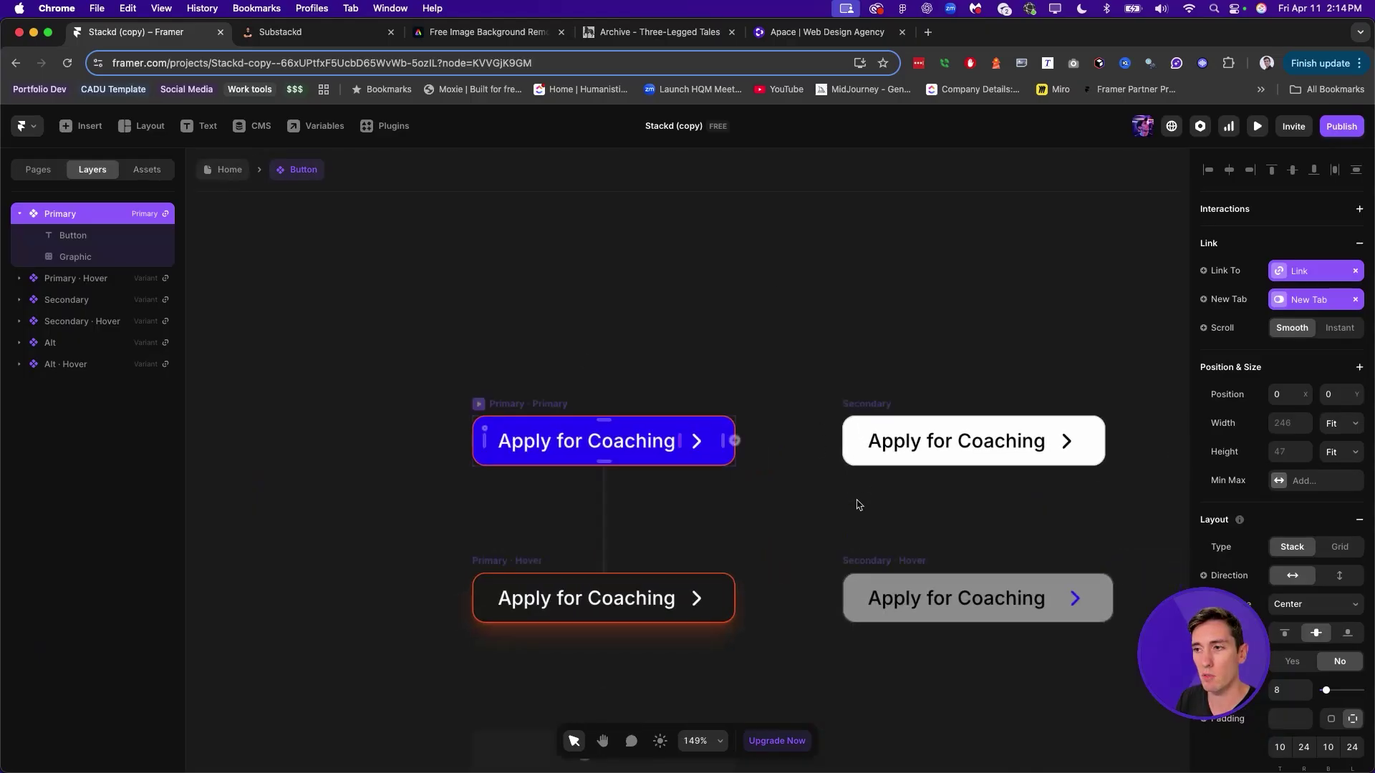
left_click_drag(857, 507, 613, 425)
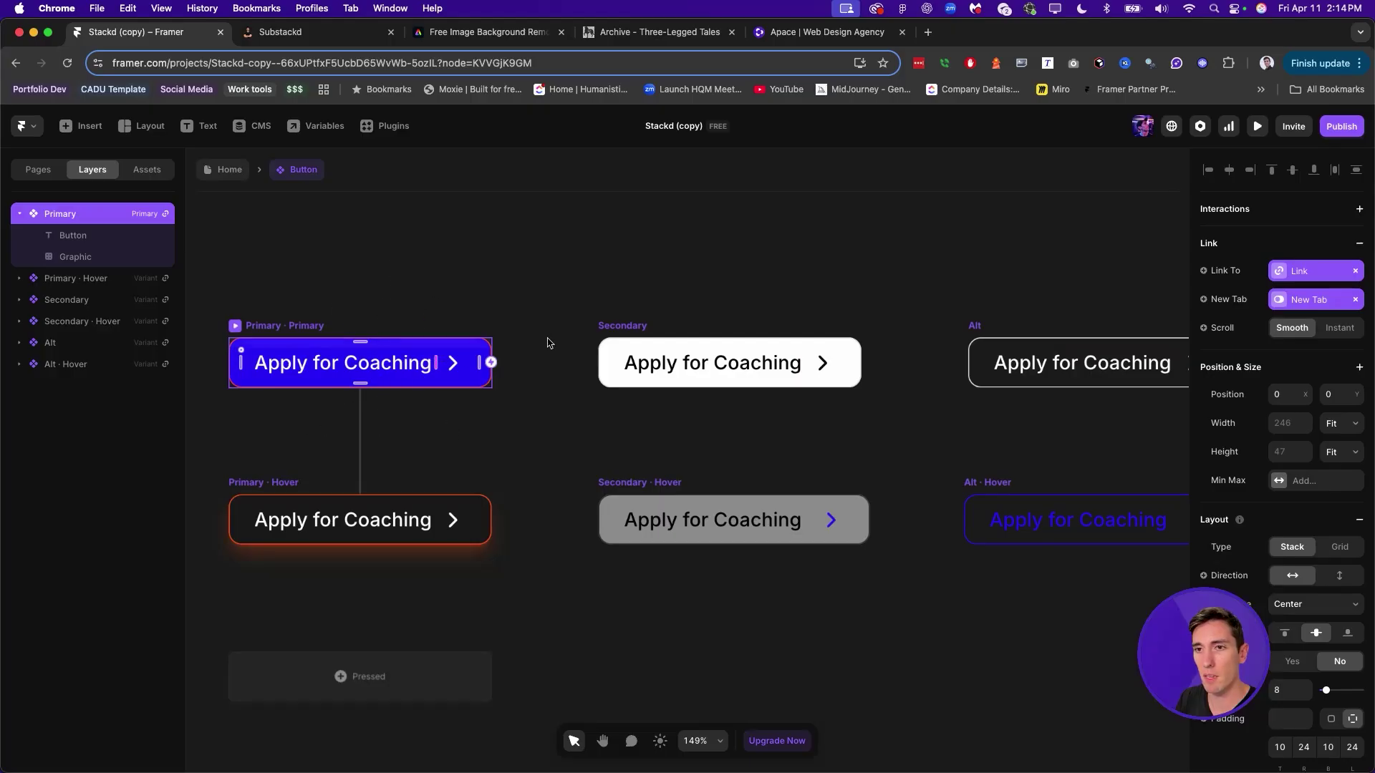
scroll(1291, 416, "down", 10)
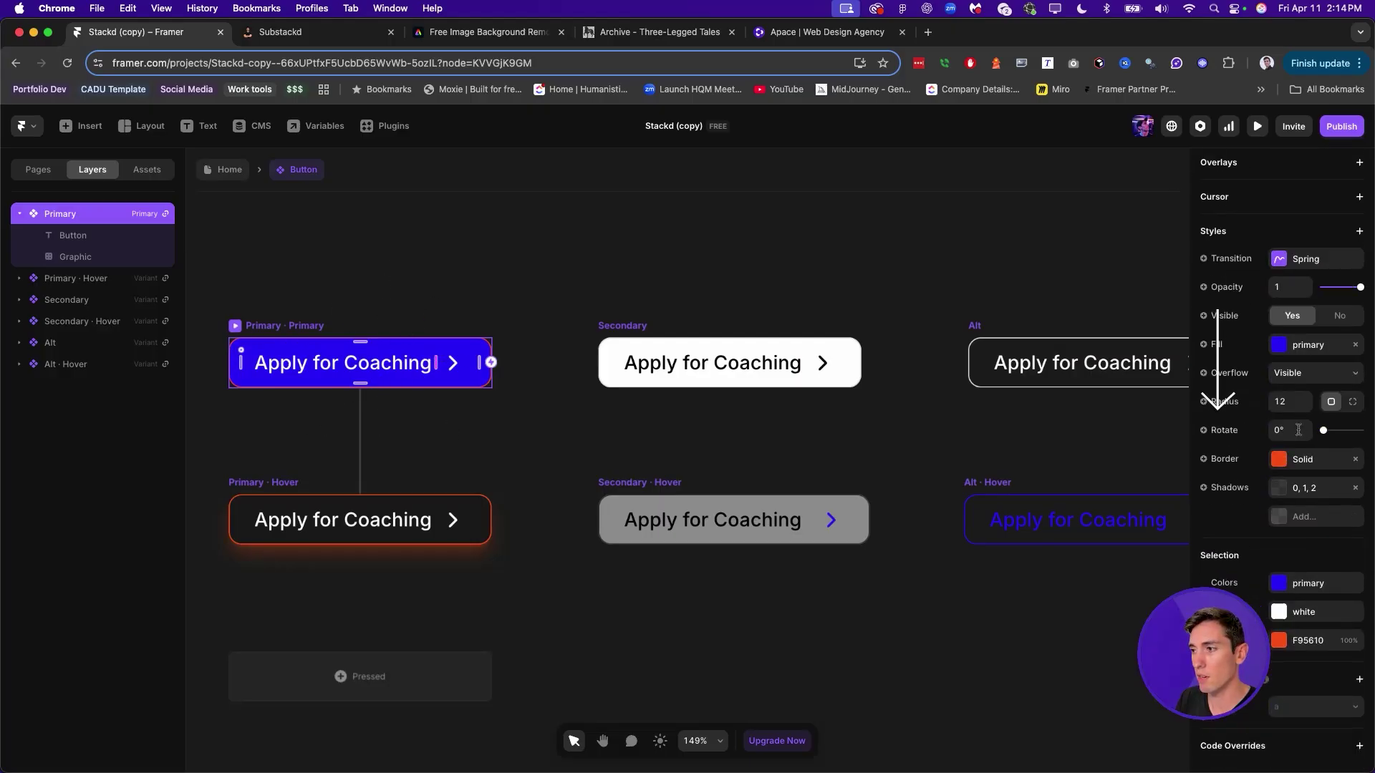
left_click(1279, 462)
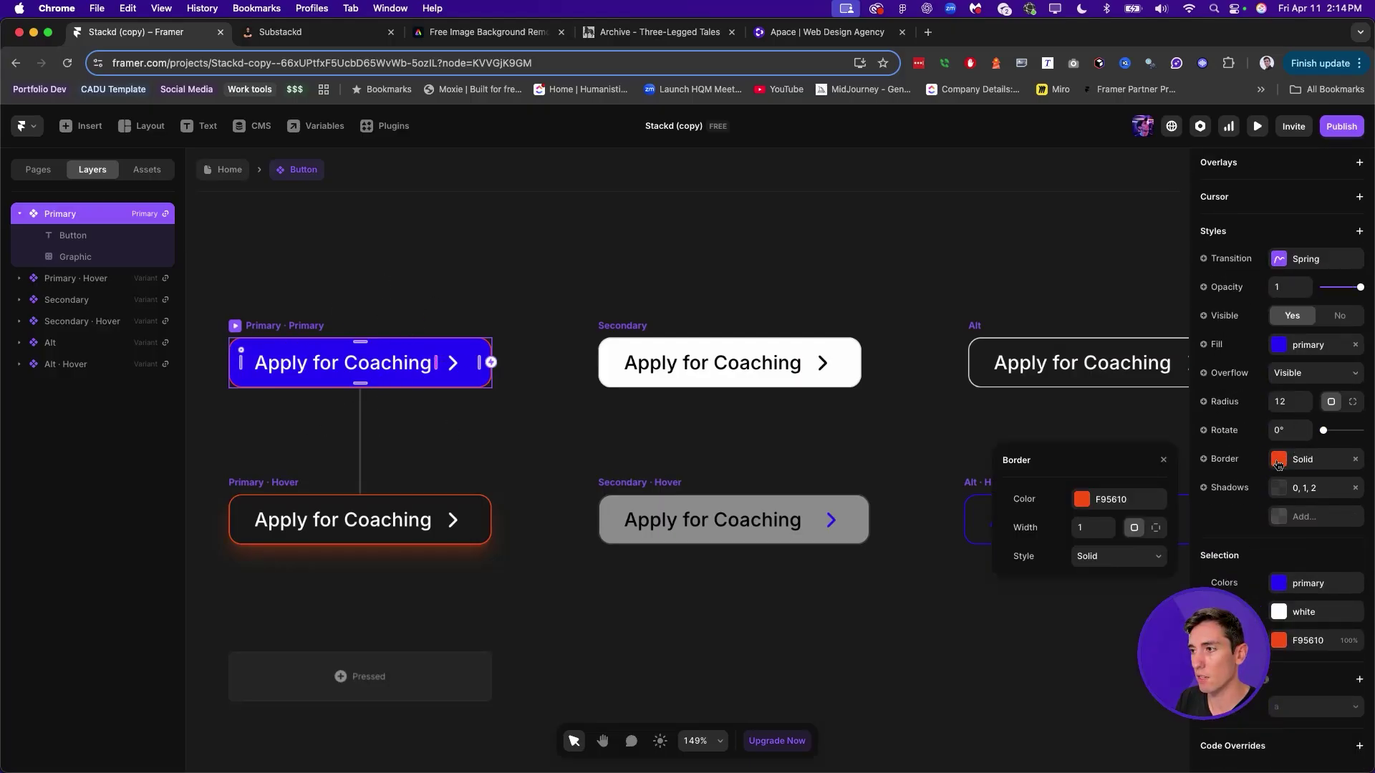
left_click(1082, 501)
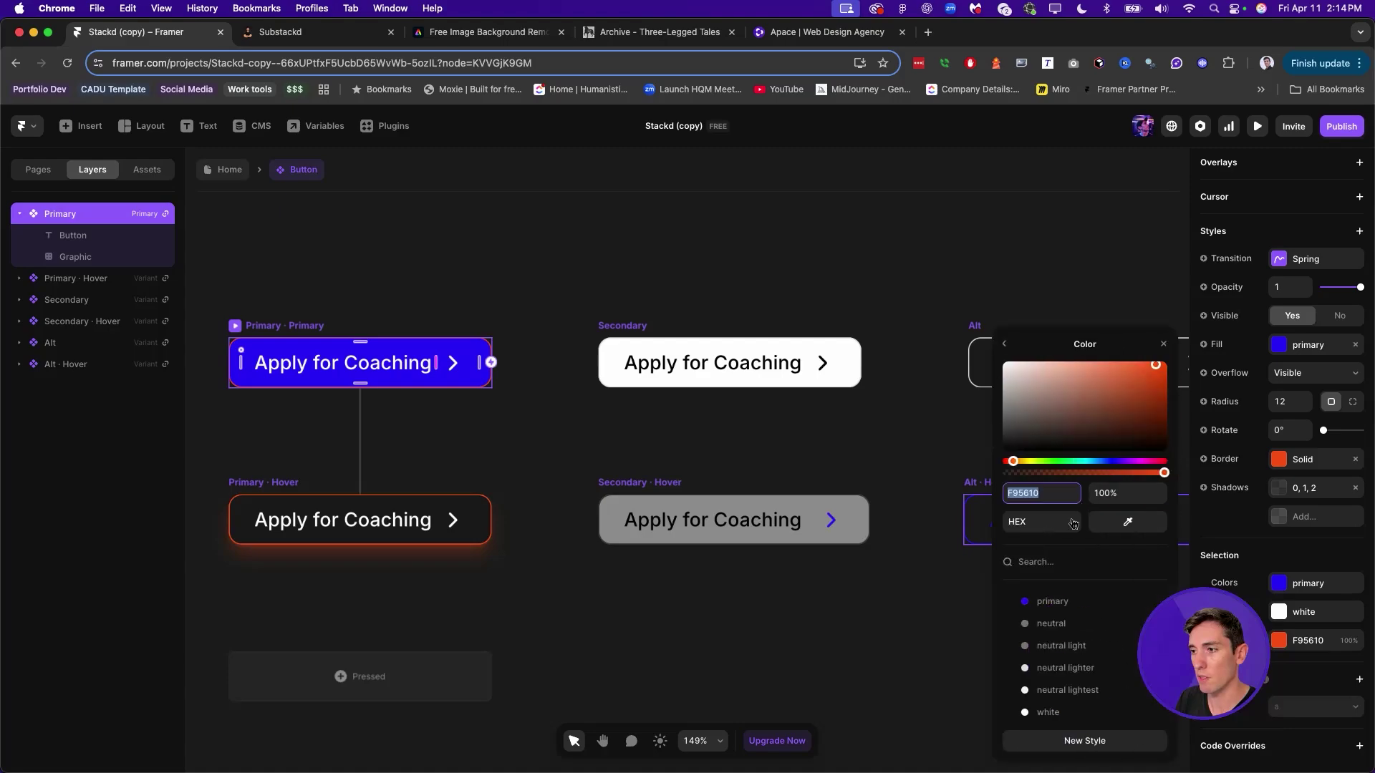
left_click(1052, 602)
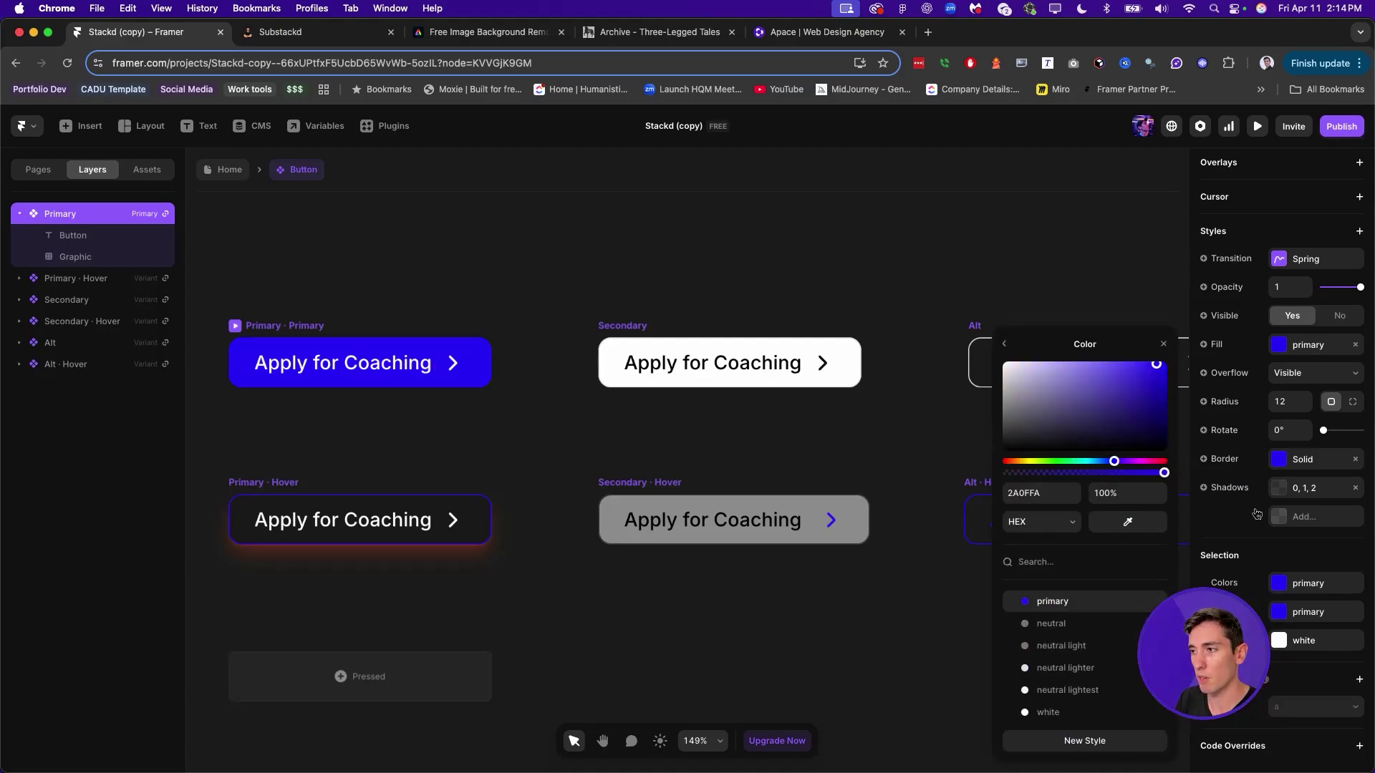
left_click(1273, 410)
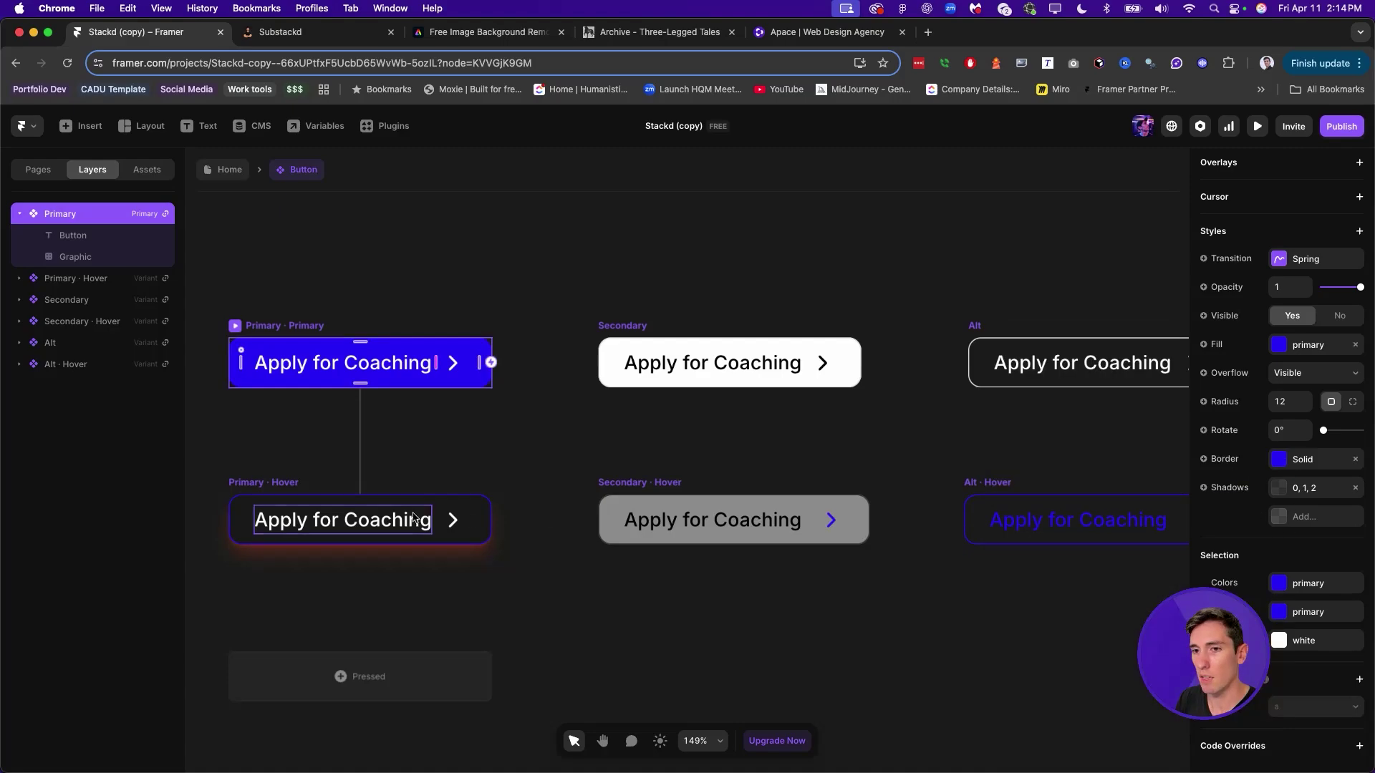
- Turn the Primary · Hover variant's shadow glow from orange F95610 to blue 320FFA
left_click(259, 519)
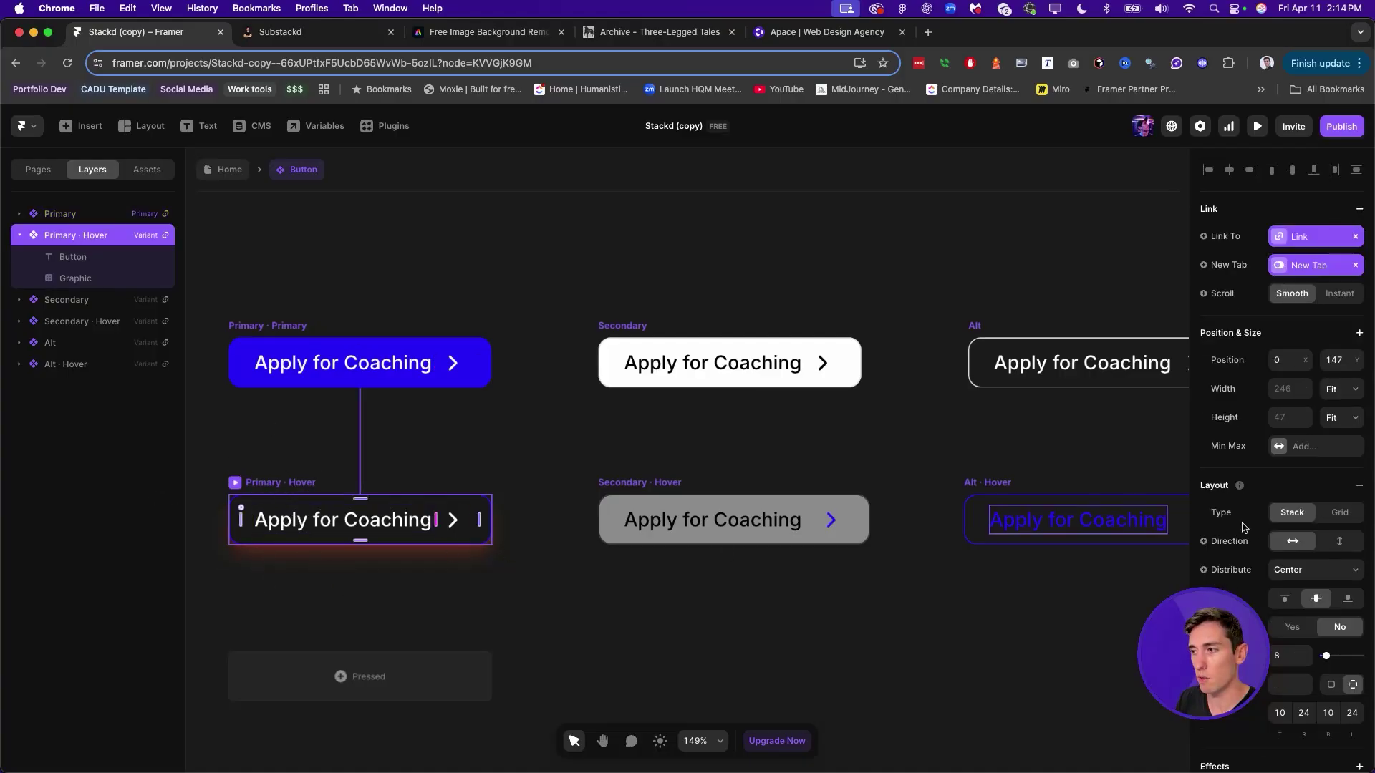
scroll(1311, 559, "down", 10)
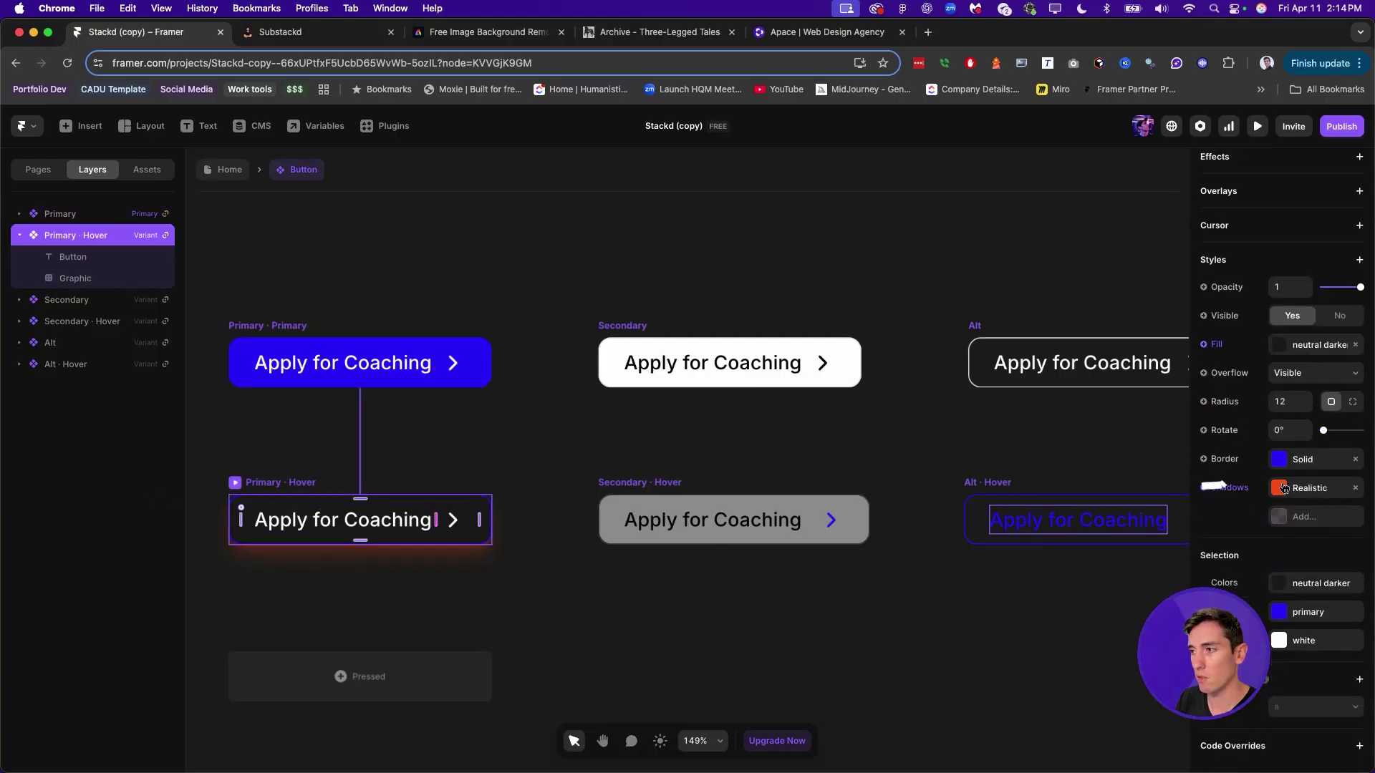
left_click(1310, 491)
left_click(1080, 586)
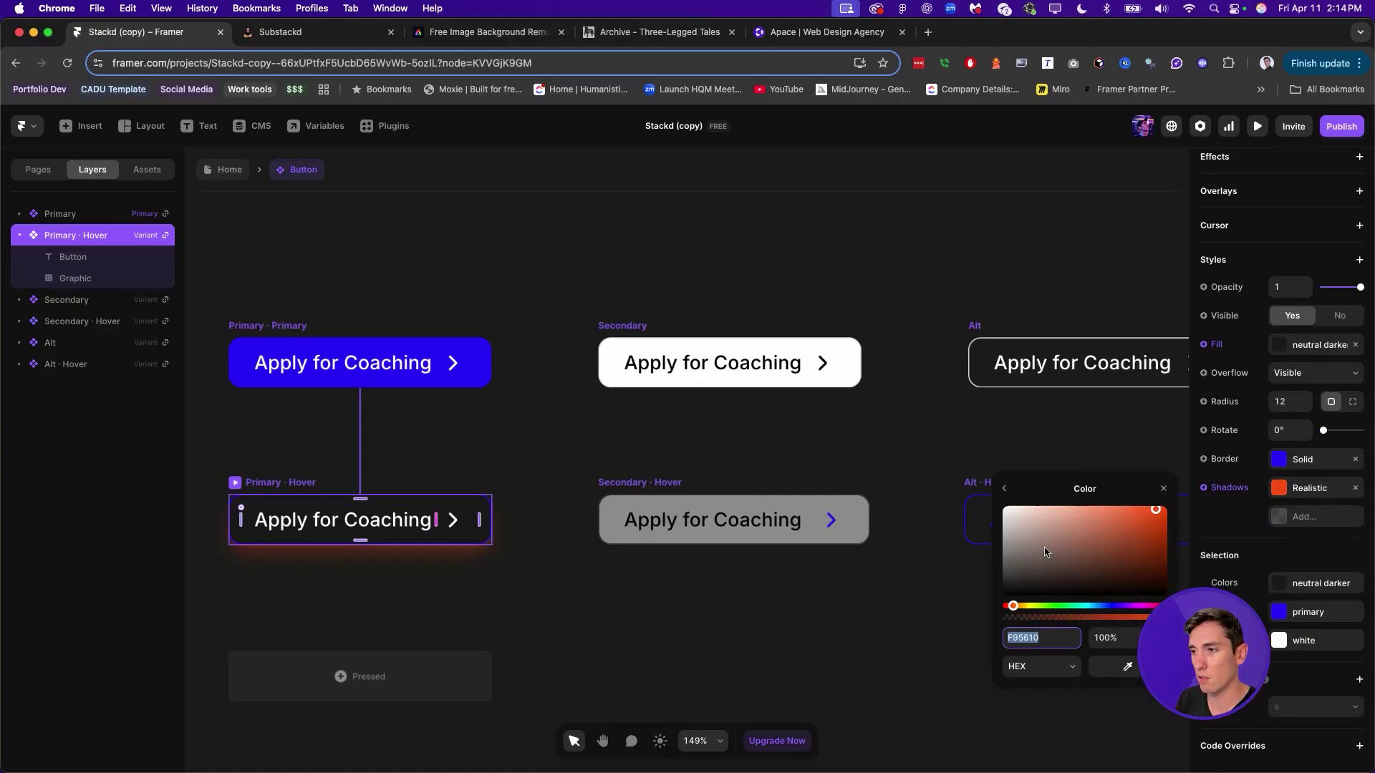
left_click_drag(1035, 609, 1112, 607)
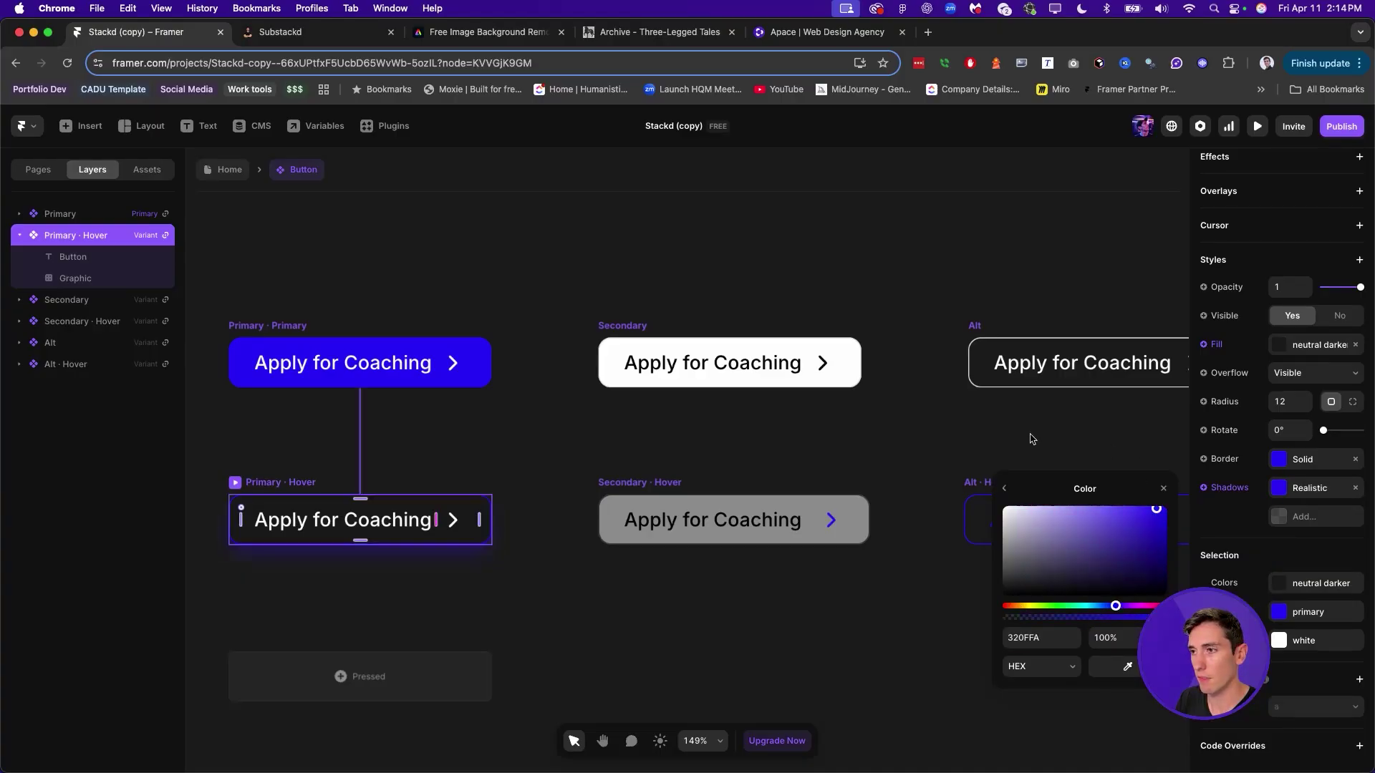
left_click(993, 431)
- Pan the canvas with the hand tool and select the Primary button variant
key("h")
mouse_move(890, 401)
left_mouse_down()
mouse_move(822, 404)
mouse_move(874, 393)
left_mouse_up()
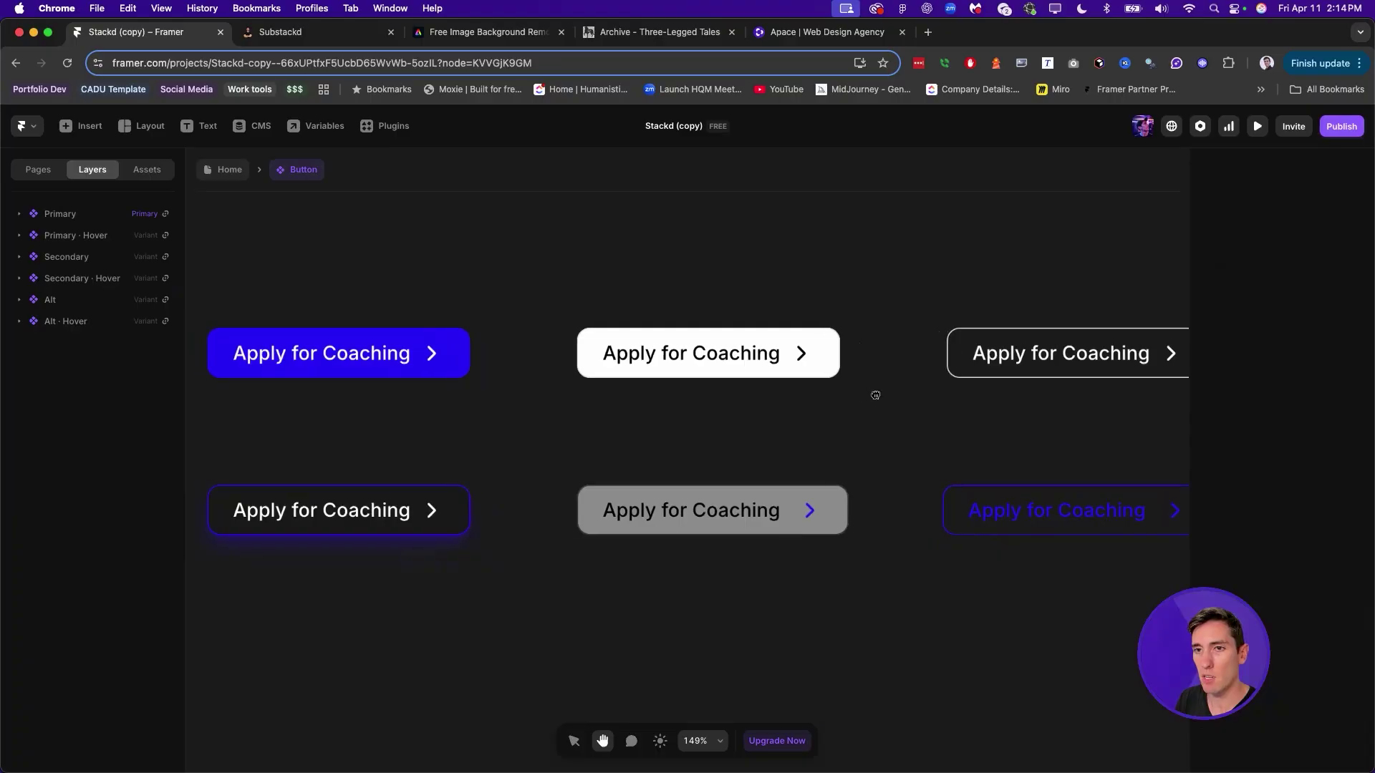
key("v")
left_click(262, 316)
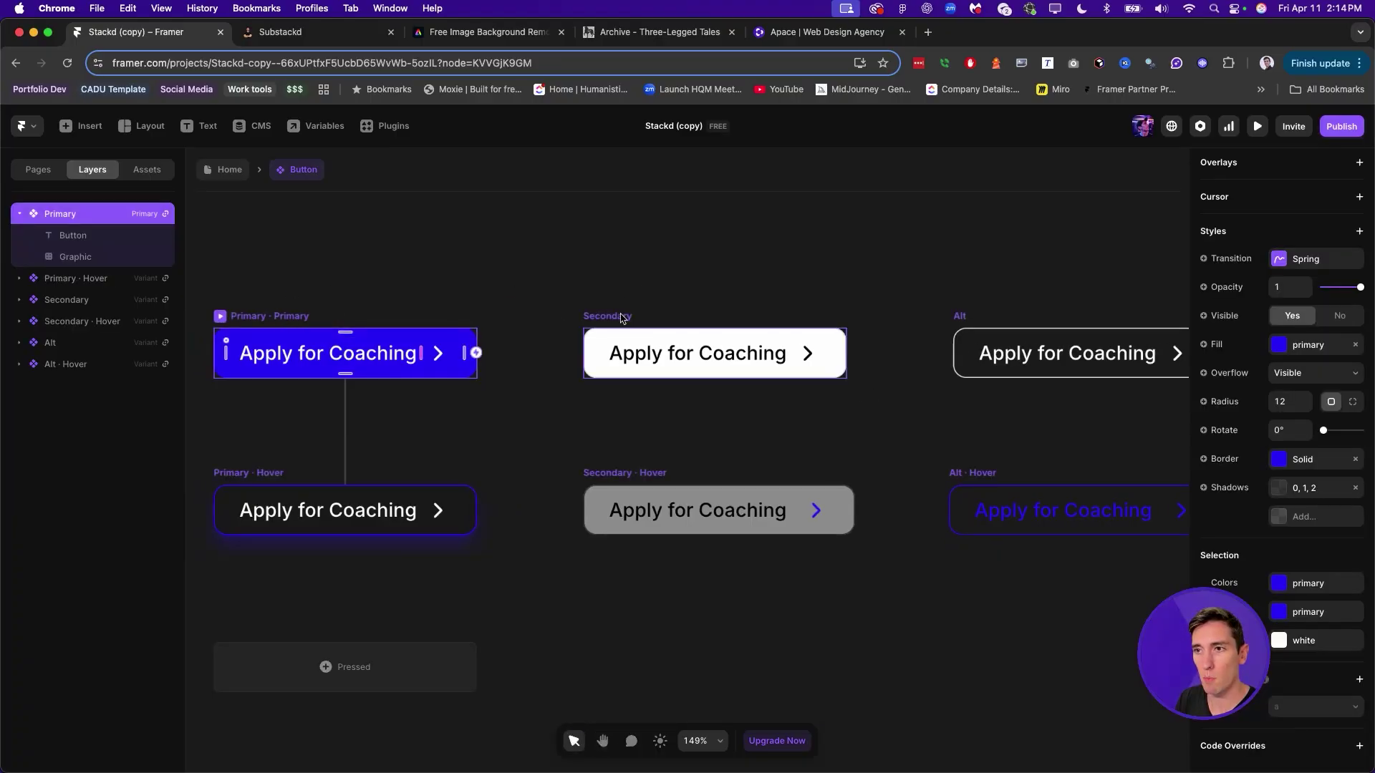
left_click(734, 291)
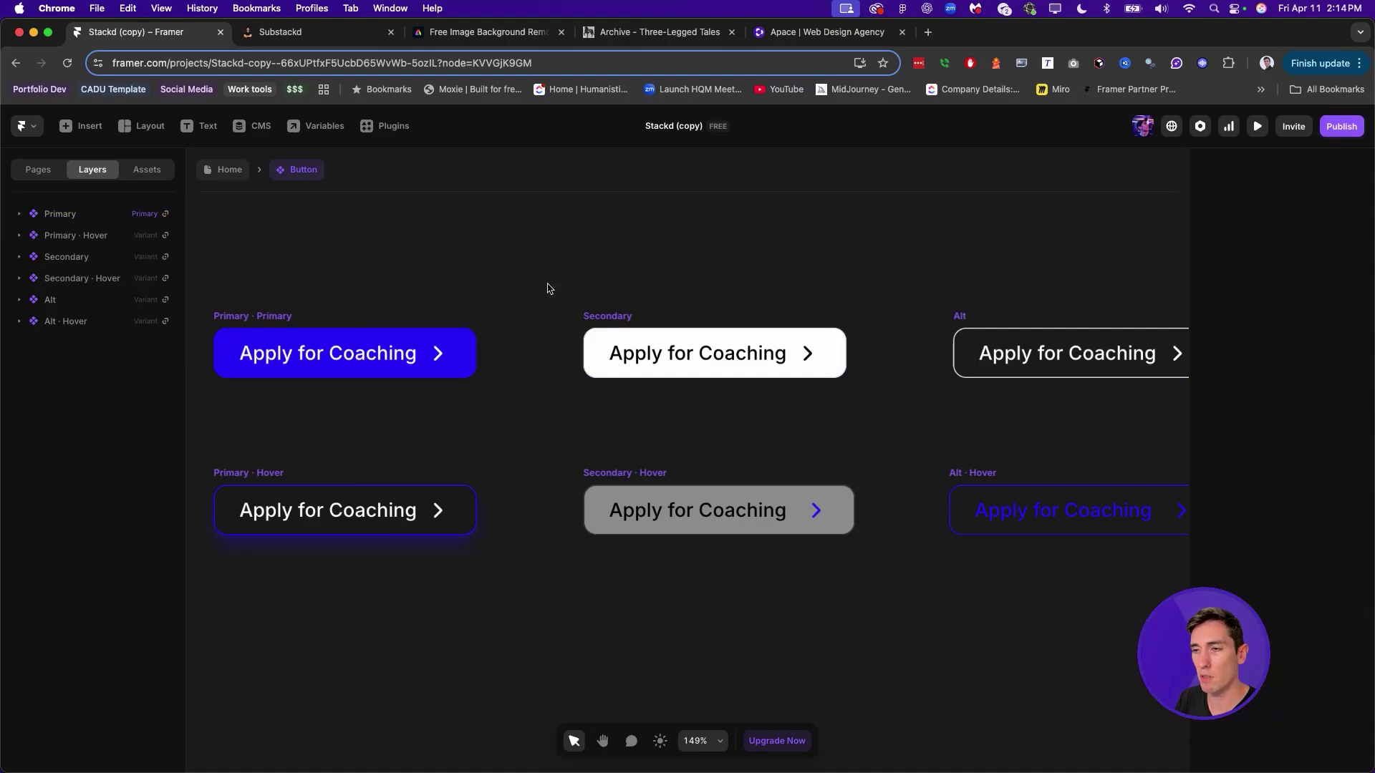
left_click(729, 346)
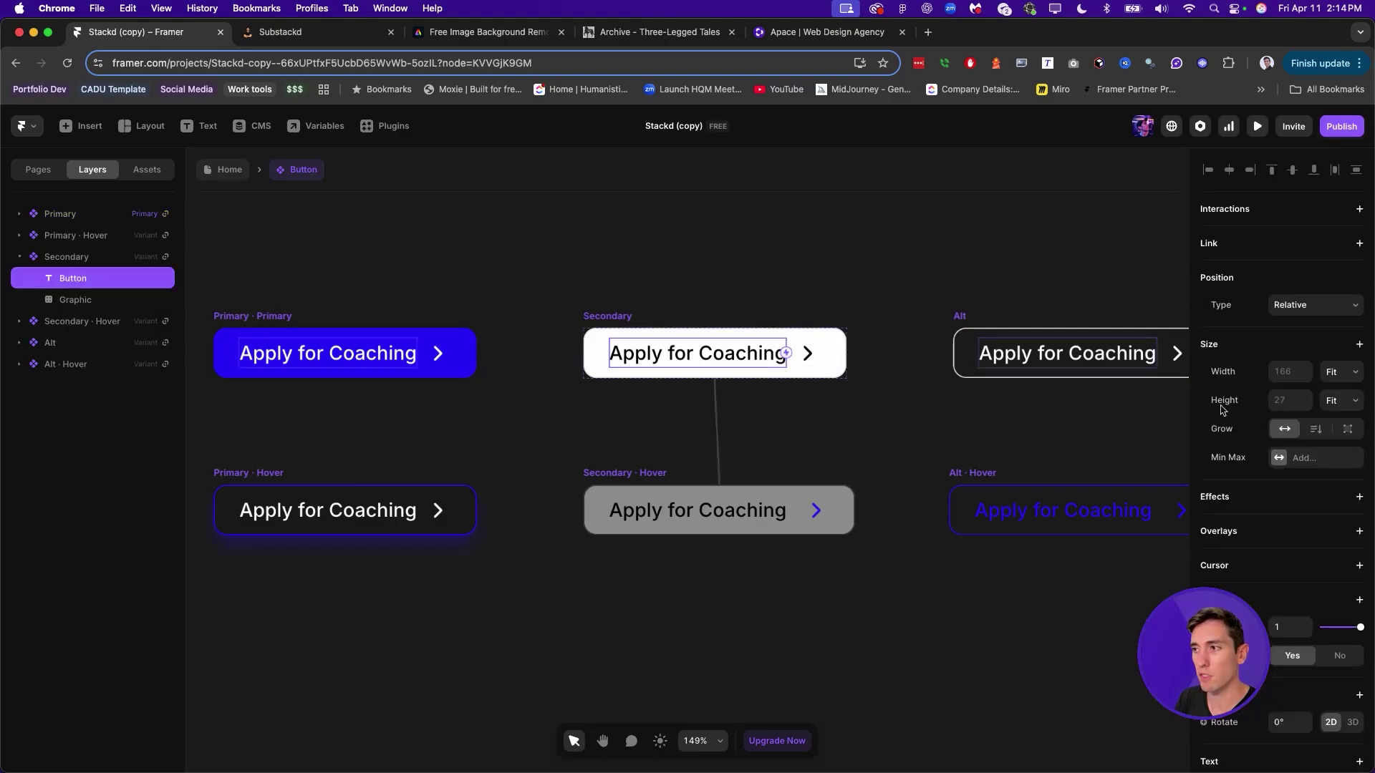
scroll(1324, 406, "down", 3)
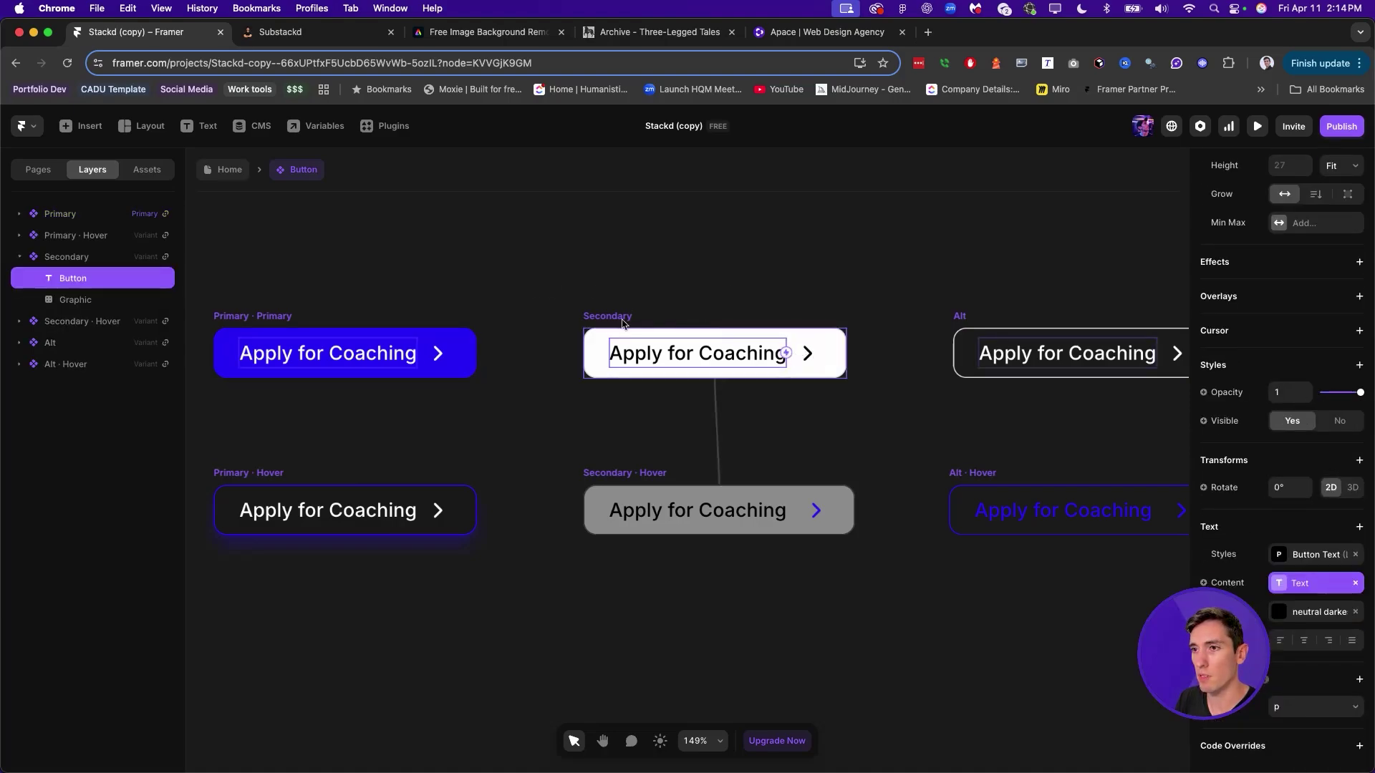
left_click(822, 353)
scroll(1307, 330, "down", 3)
scroll(1307, 331, "down", 5)
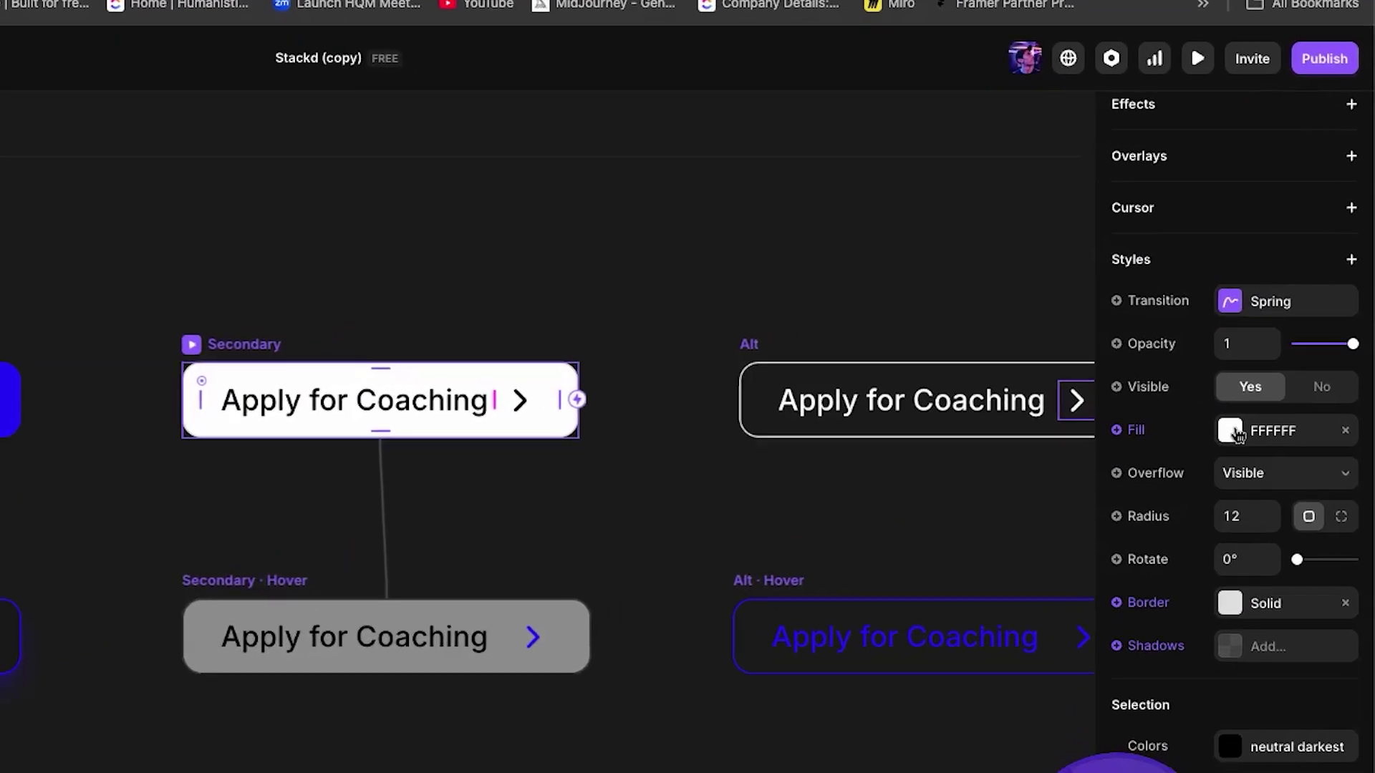
left_click(626, 363)
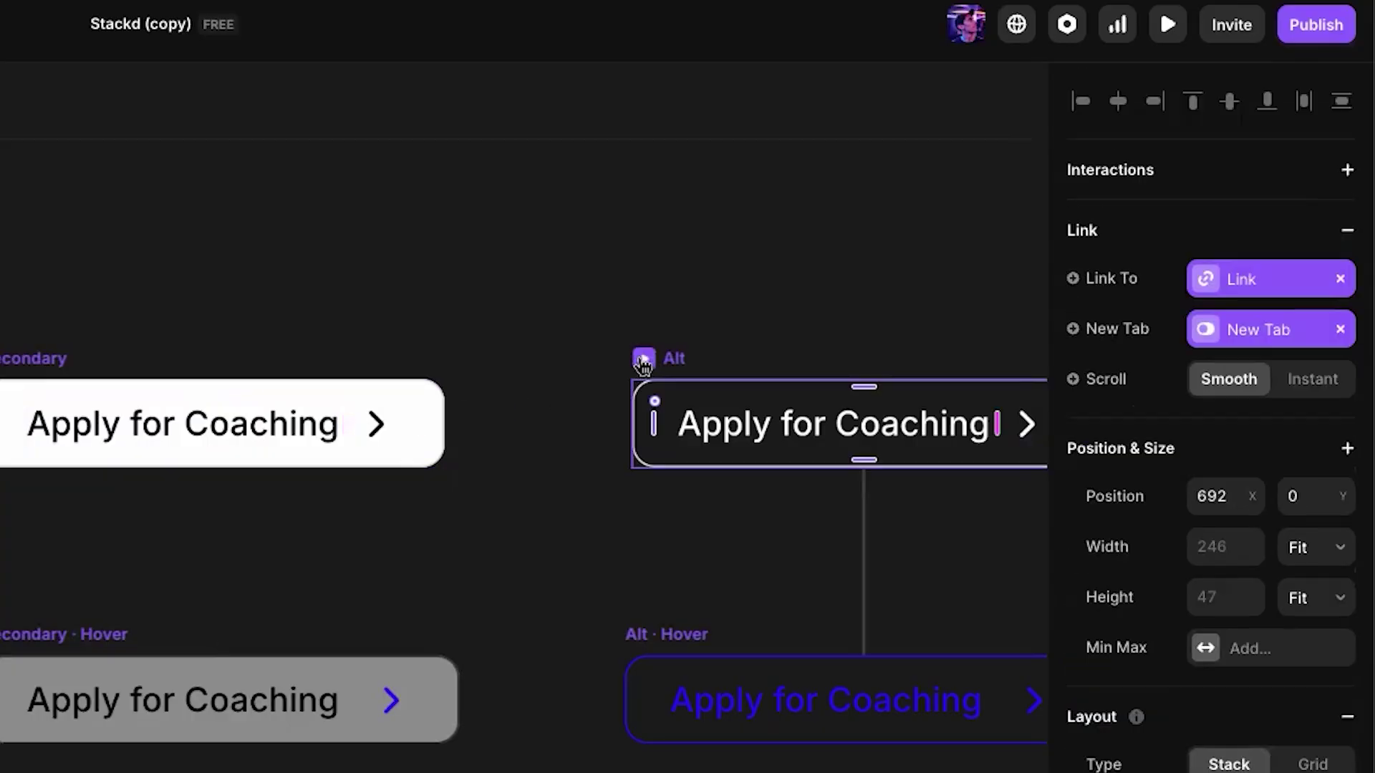
scroll(1211, 478, "down", 10)
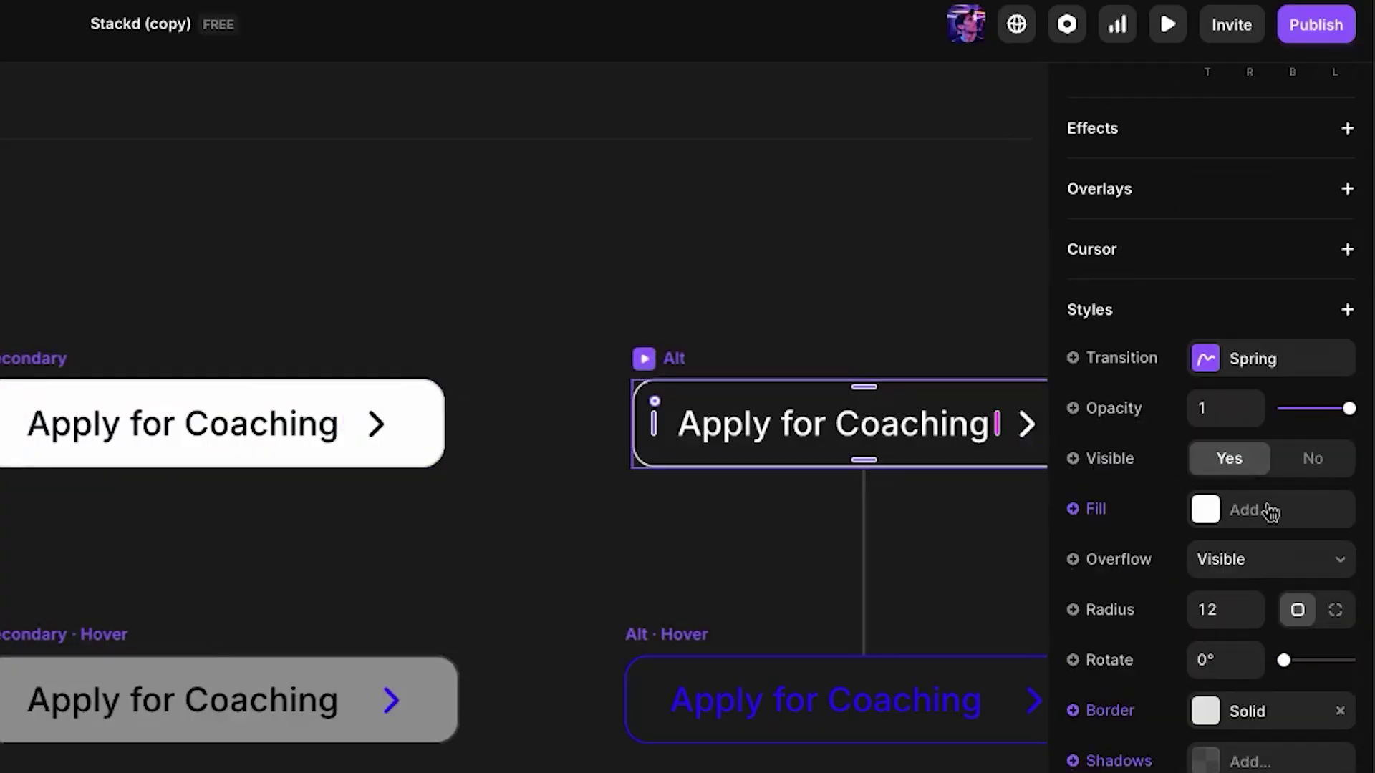
left_click(527, 346)
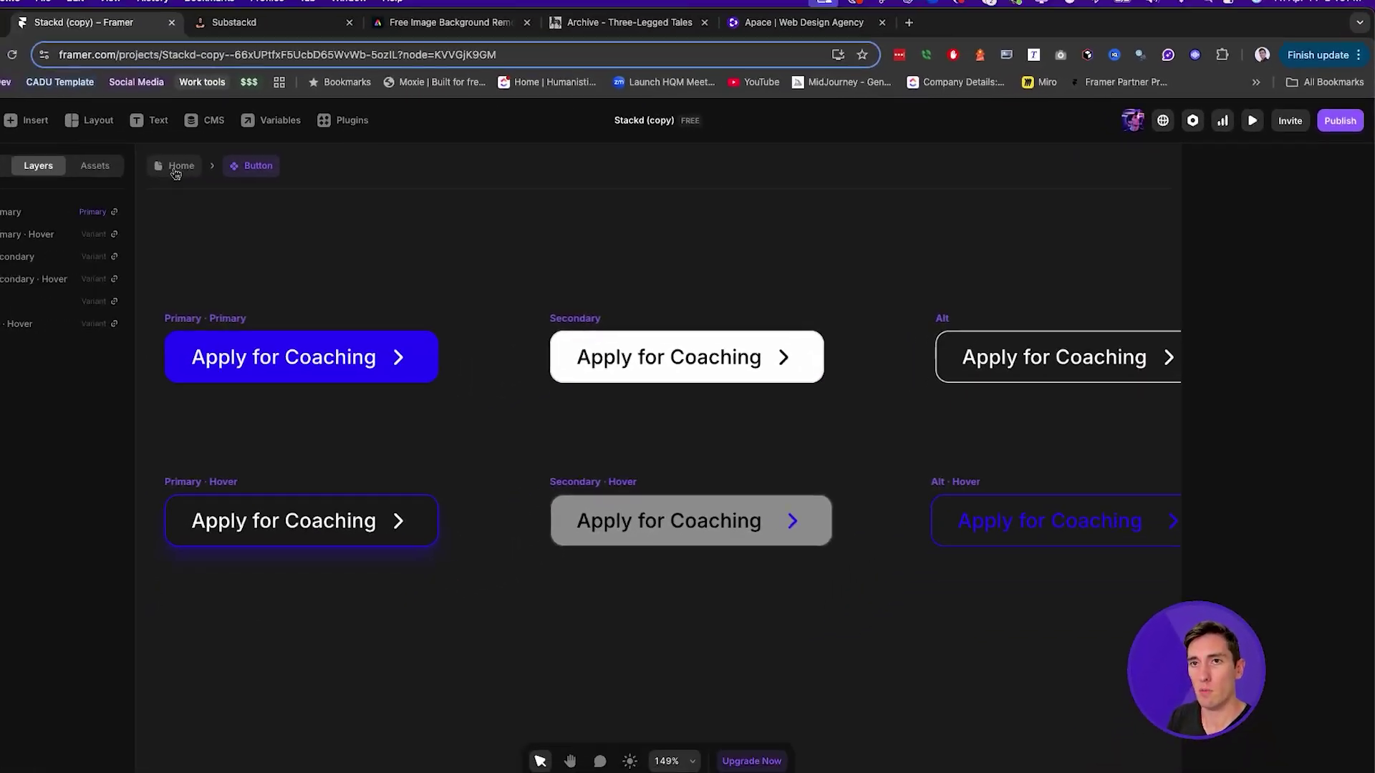
left_click(174, 174)
- Open the /articles page from Pages, expand it, and scroll to the coaching banner
left_click(212, 399)
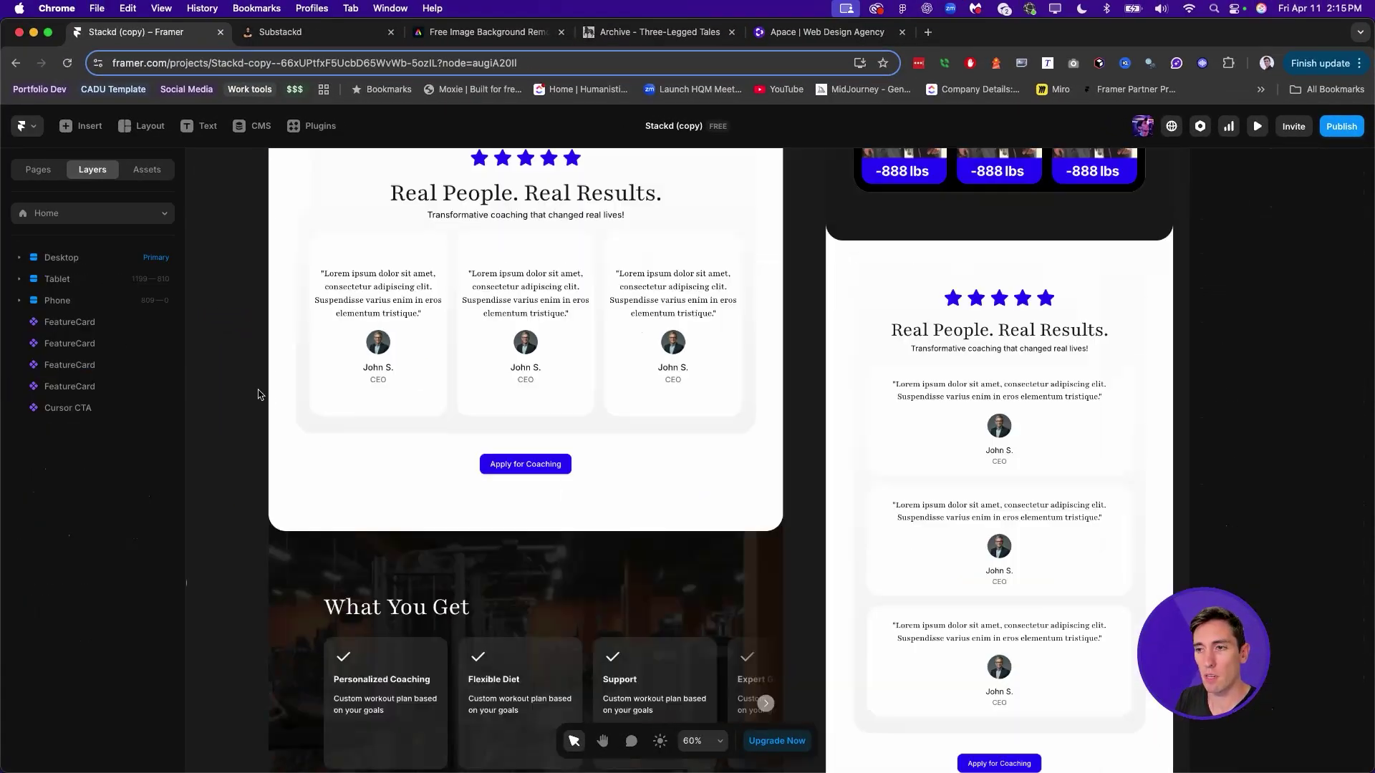
scroll(260, 394, "down", 3)
scroll(261, 389, "up", 15)
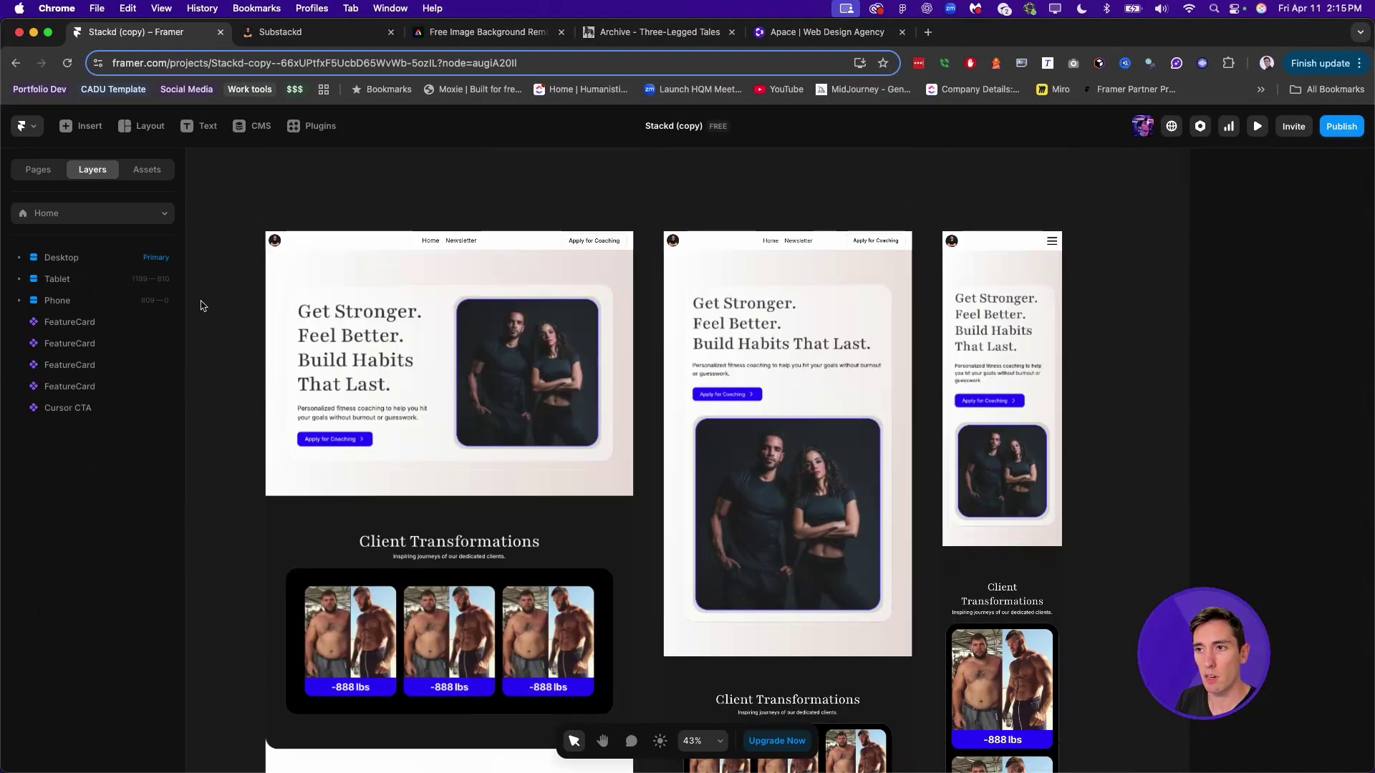
scroll(202, 304, "up", 3)
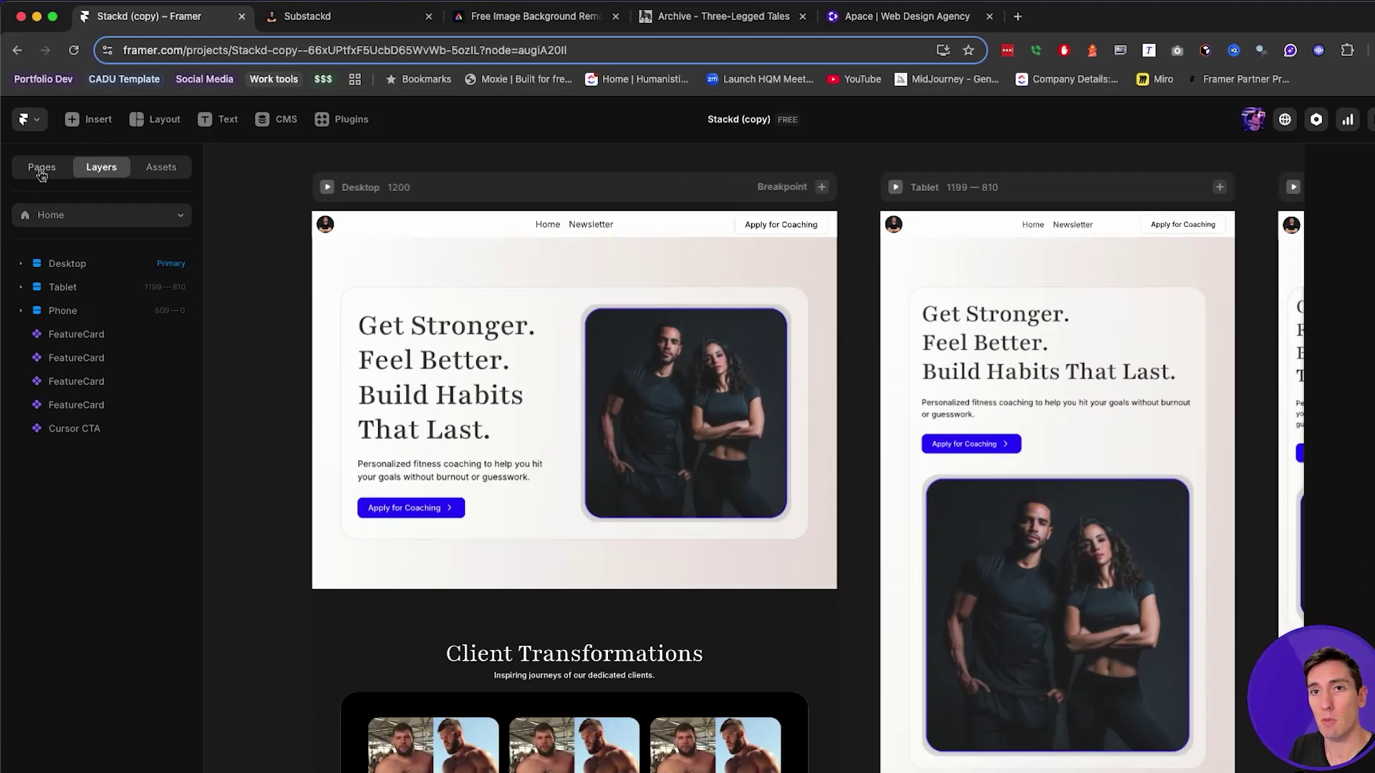
left_click(38, 170)
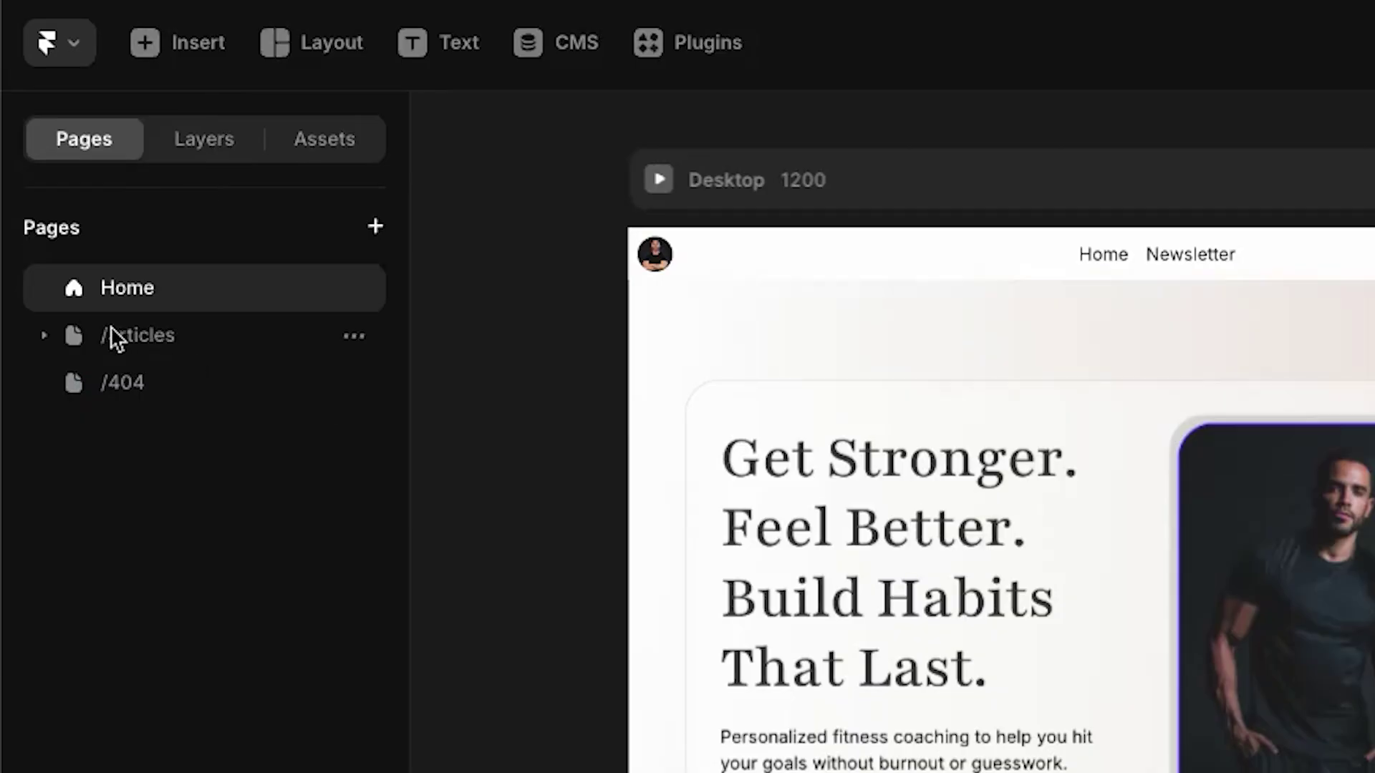
left_click(126, 344)
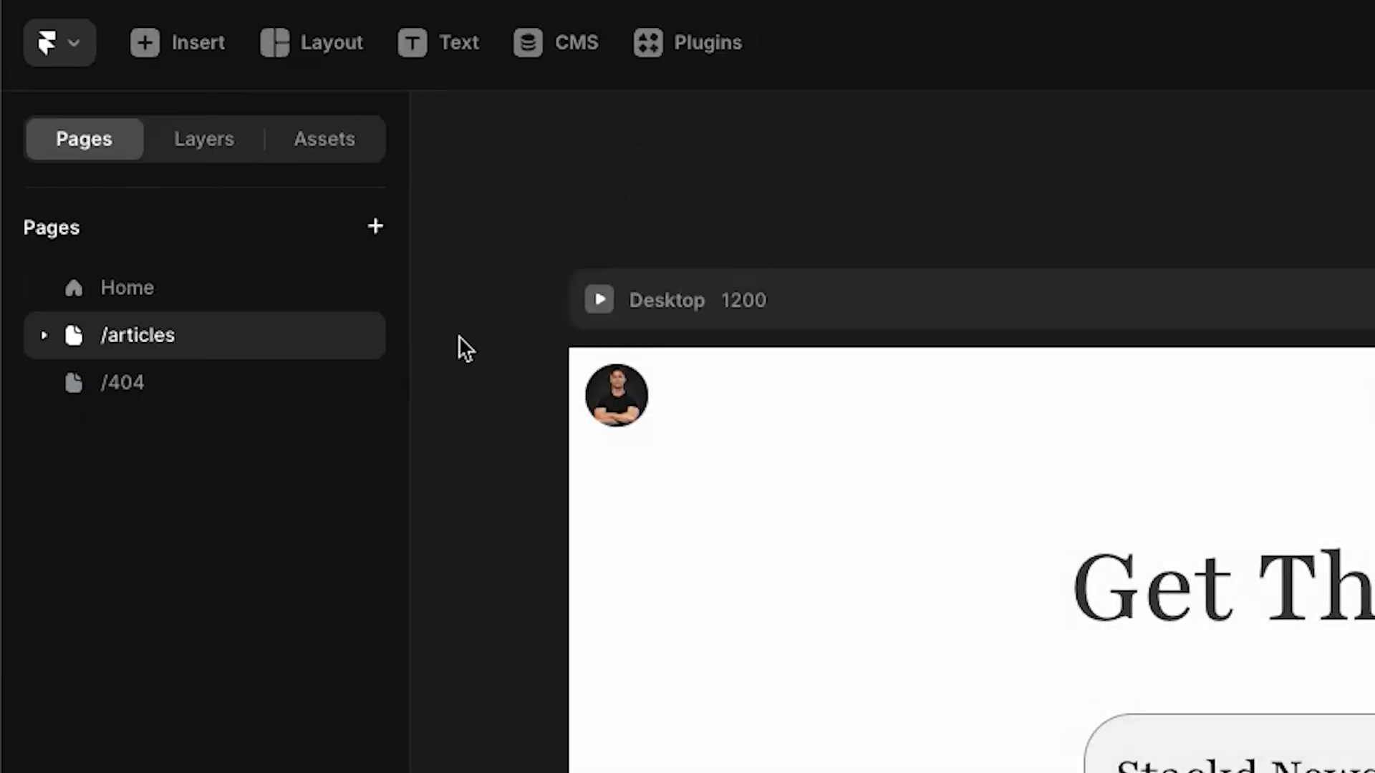
left_click(44, 337)
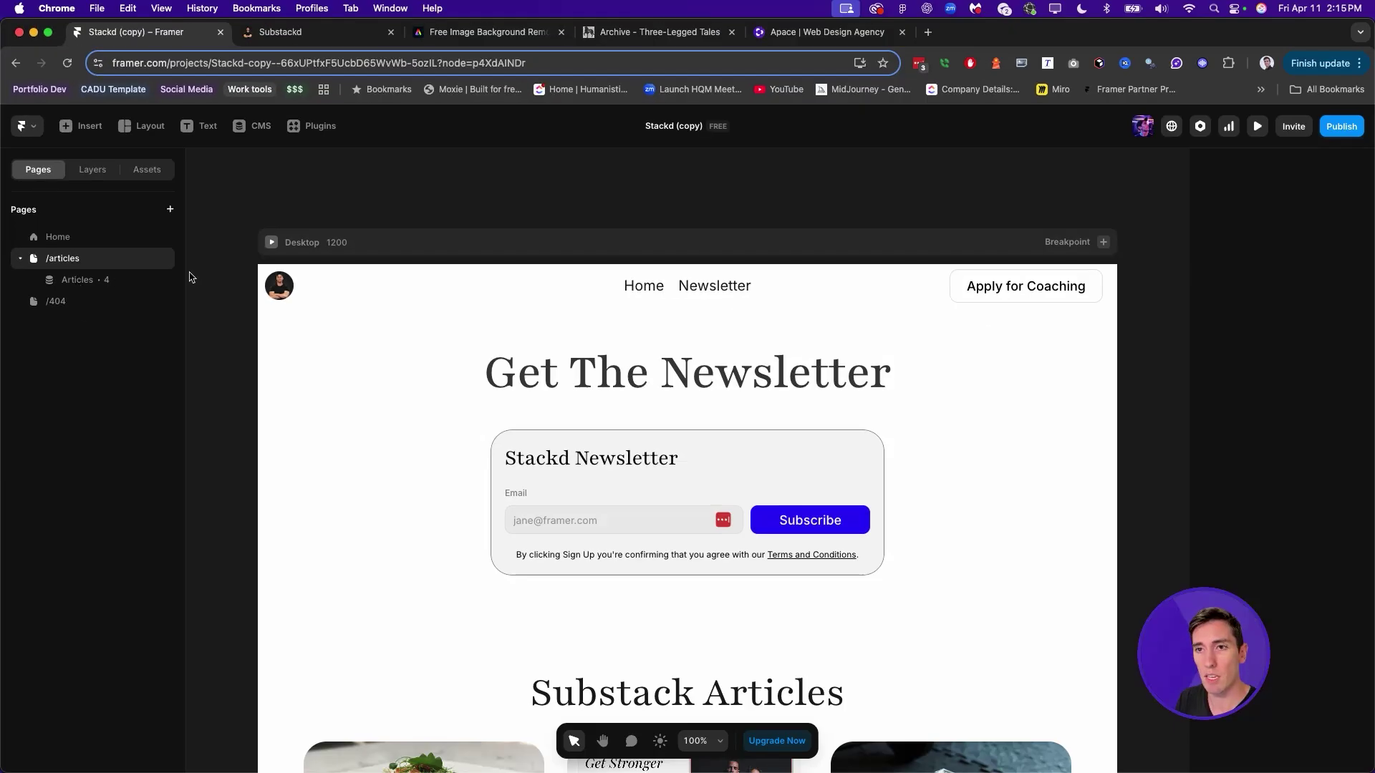
scroll(213, 289, "down", 10)
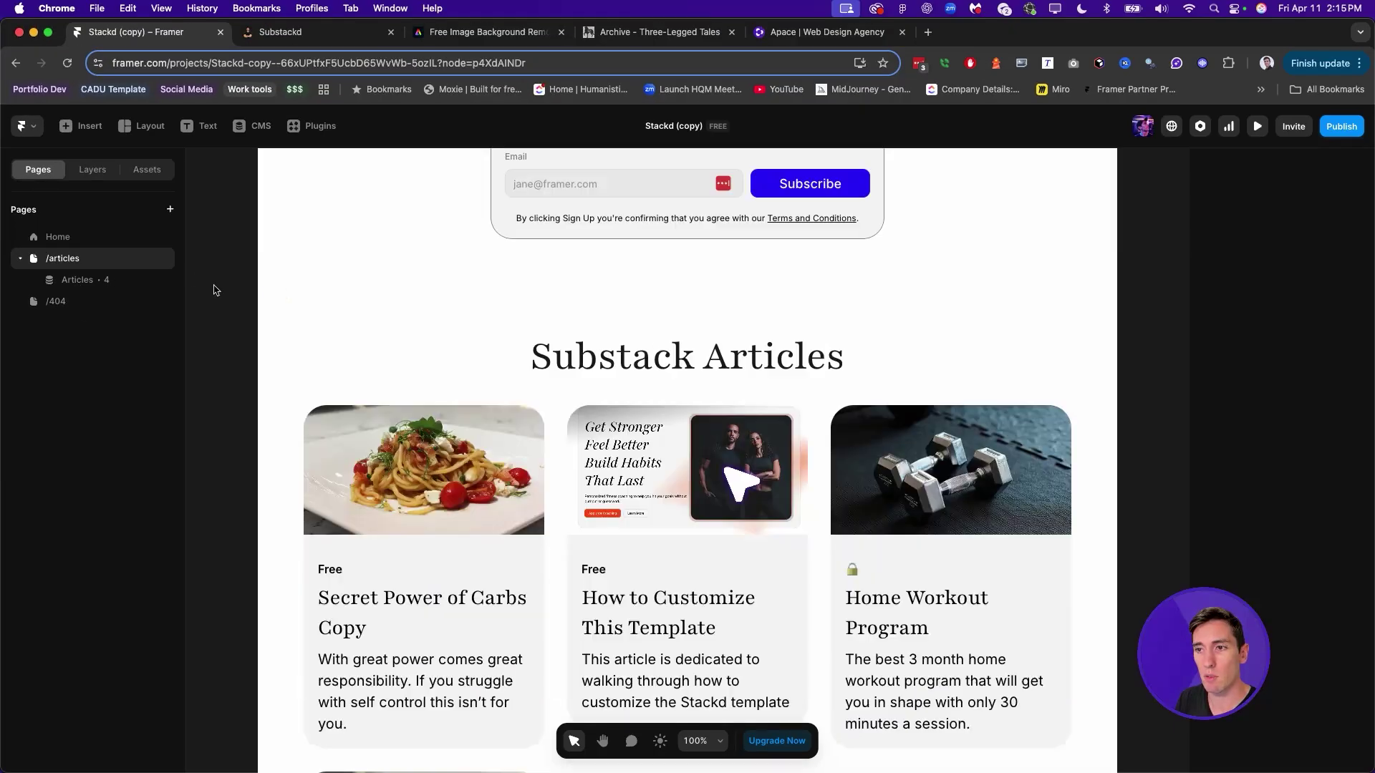
scroll(215, 288, "down", 10)
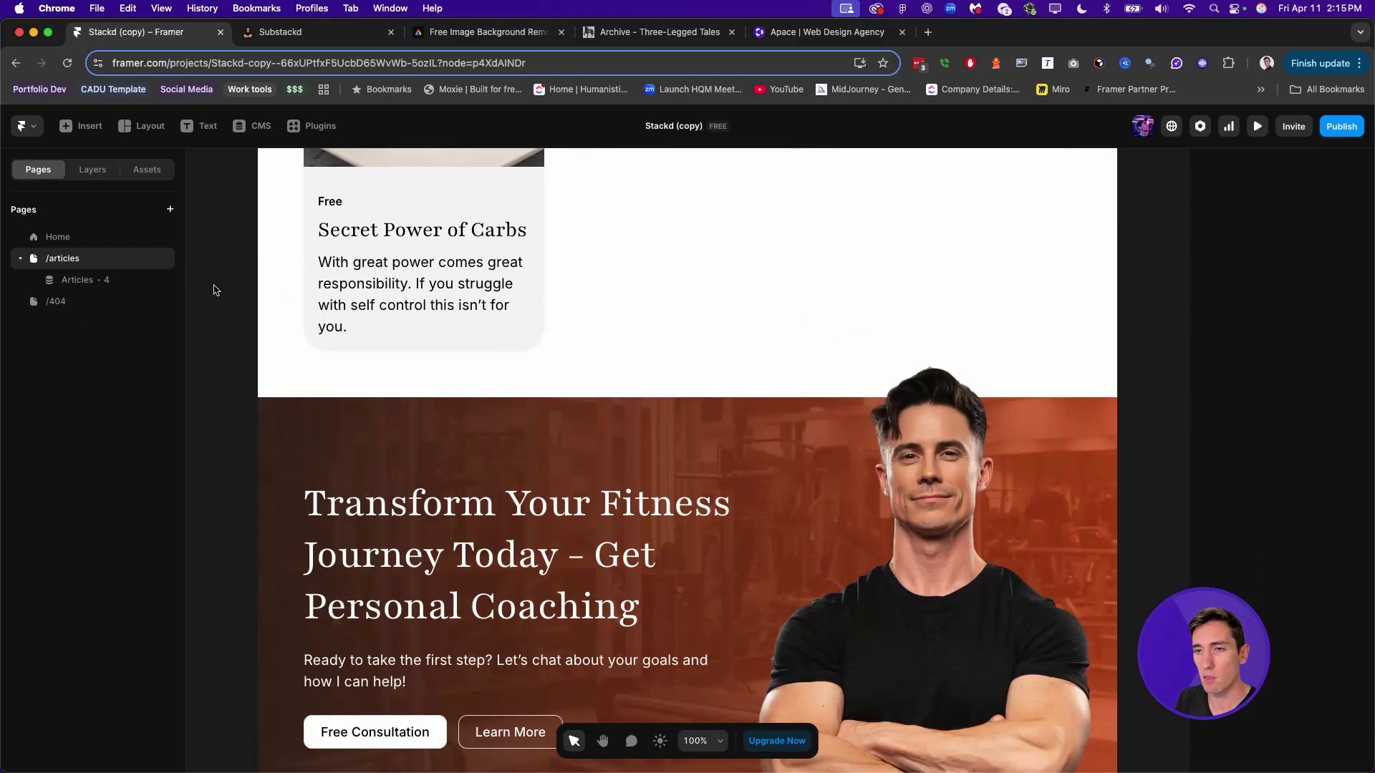
- Select the coaching hero section and check its image fill settings
scroll(218, 288, "up", 3)
scroll(219, 287, "down", 1)
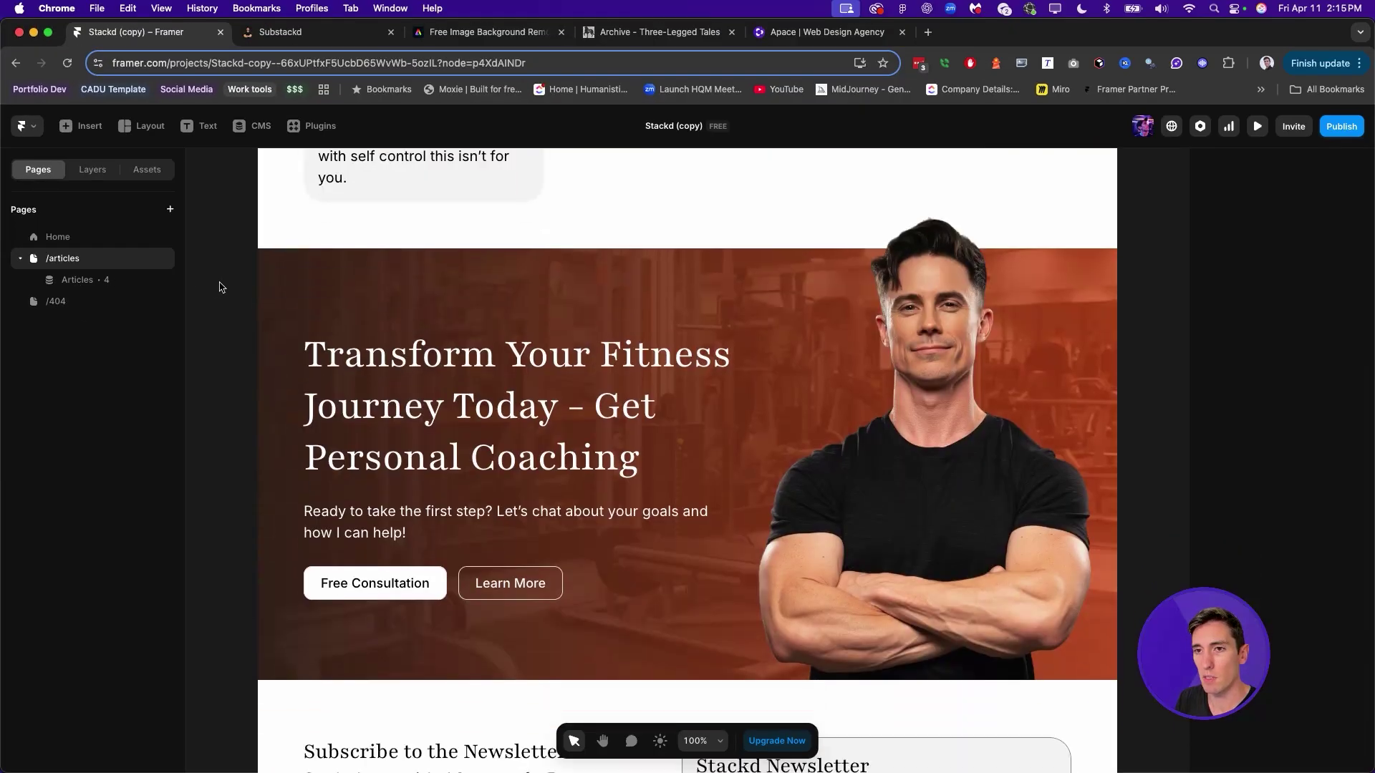
left_click(623, 276)
scroll(1185, 376, "down", 4)
scroll(1185, 376, "down", 2)
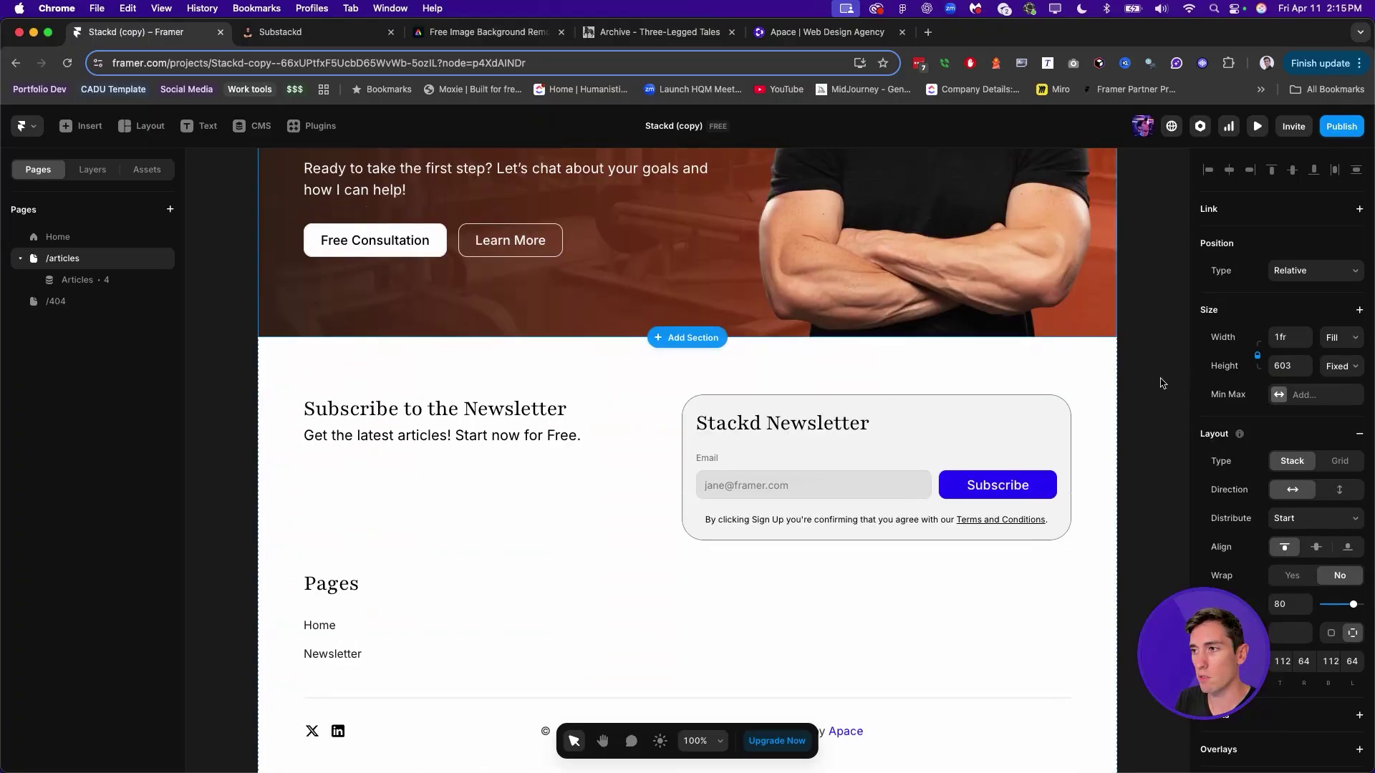
scroll(1160, 384, "up", 5)
scroll(1282, 388, "down", 6)
scroll(1281, 388, "down", 3)
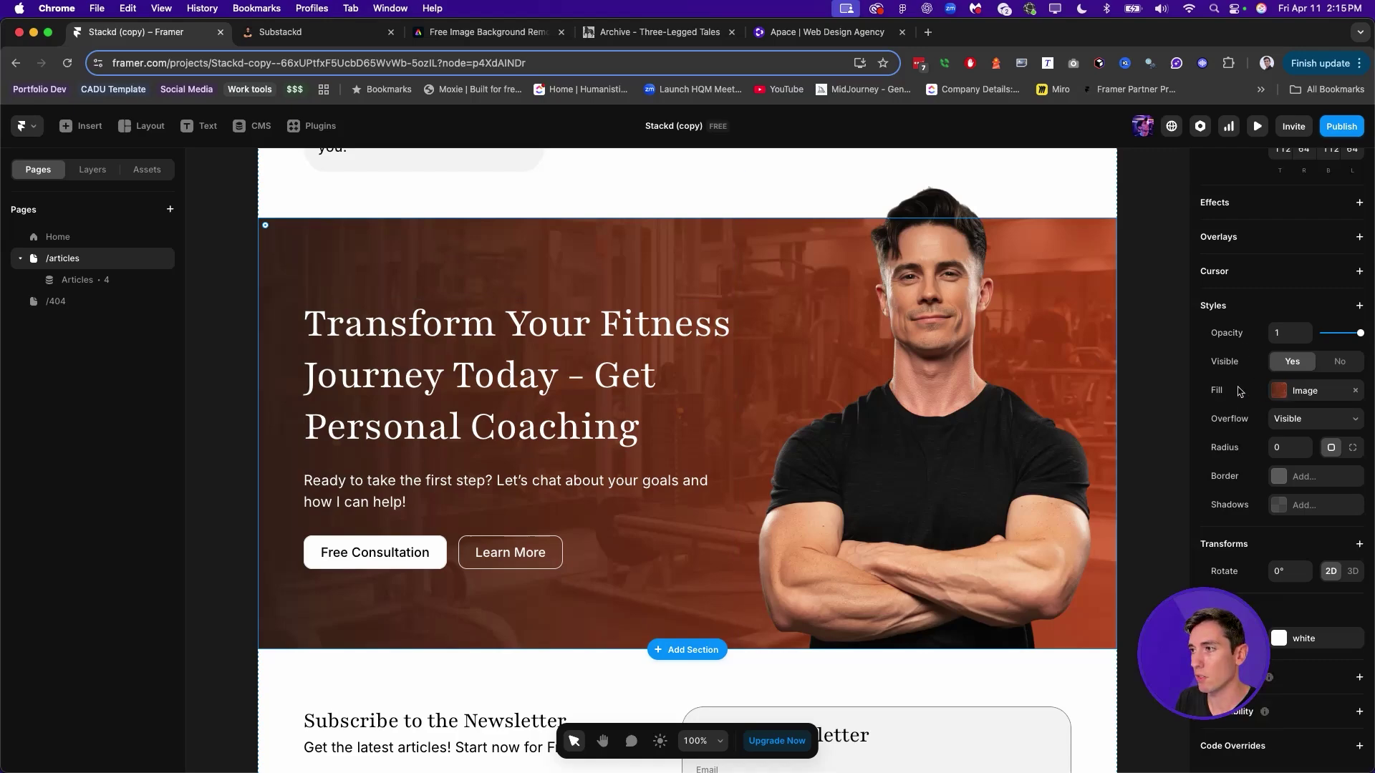
left_click(1287, 392)
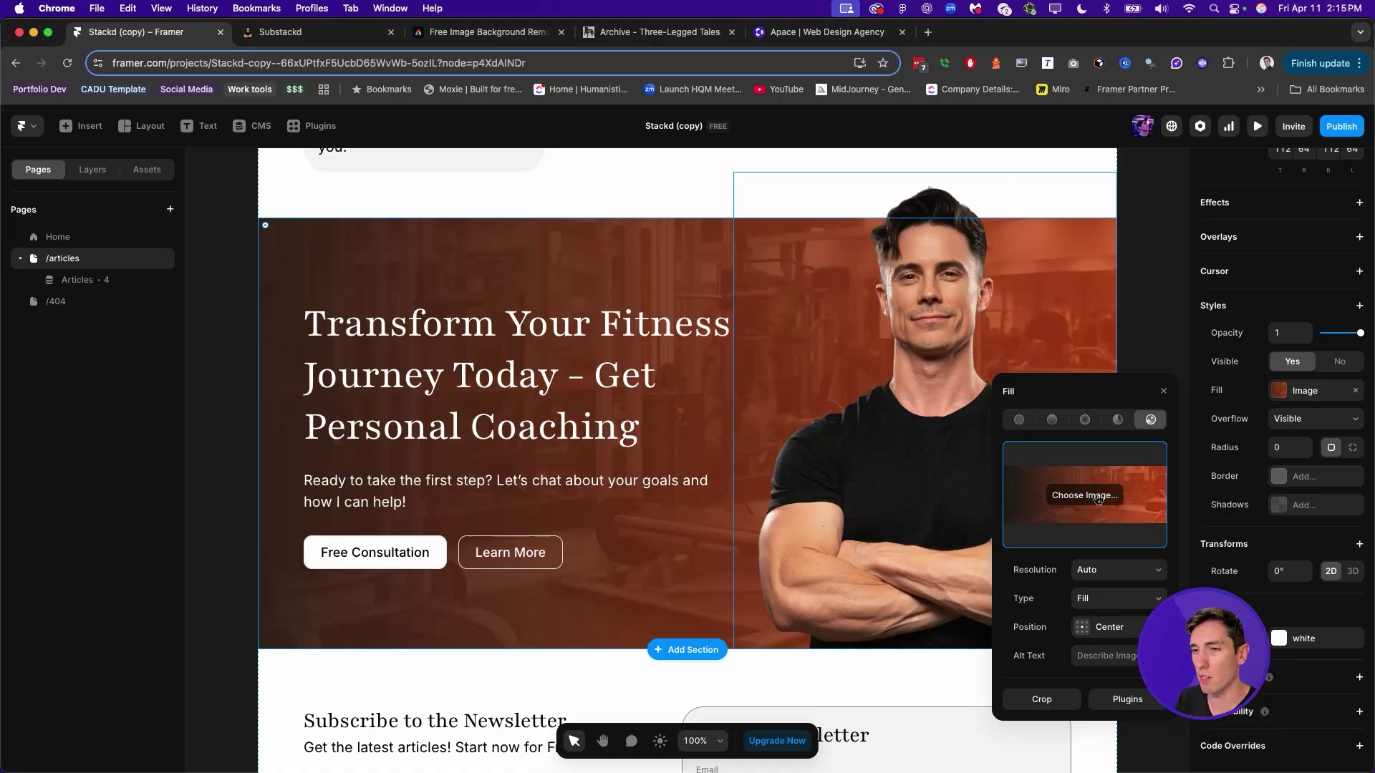
left_click(209, 315)
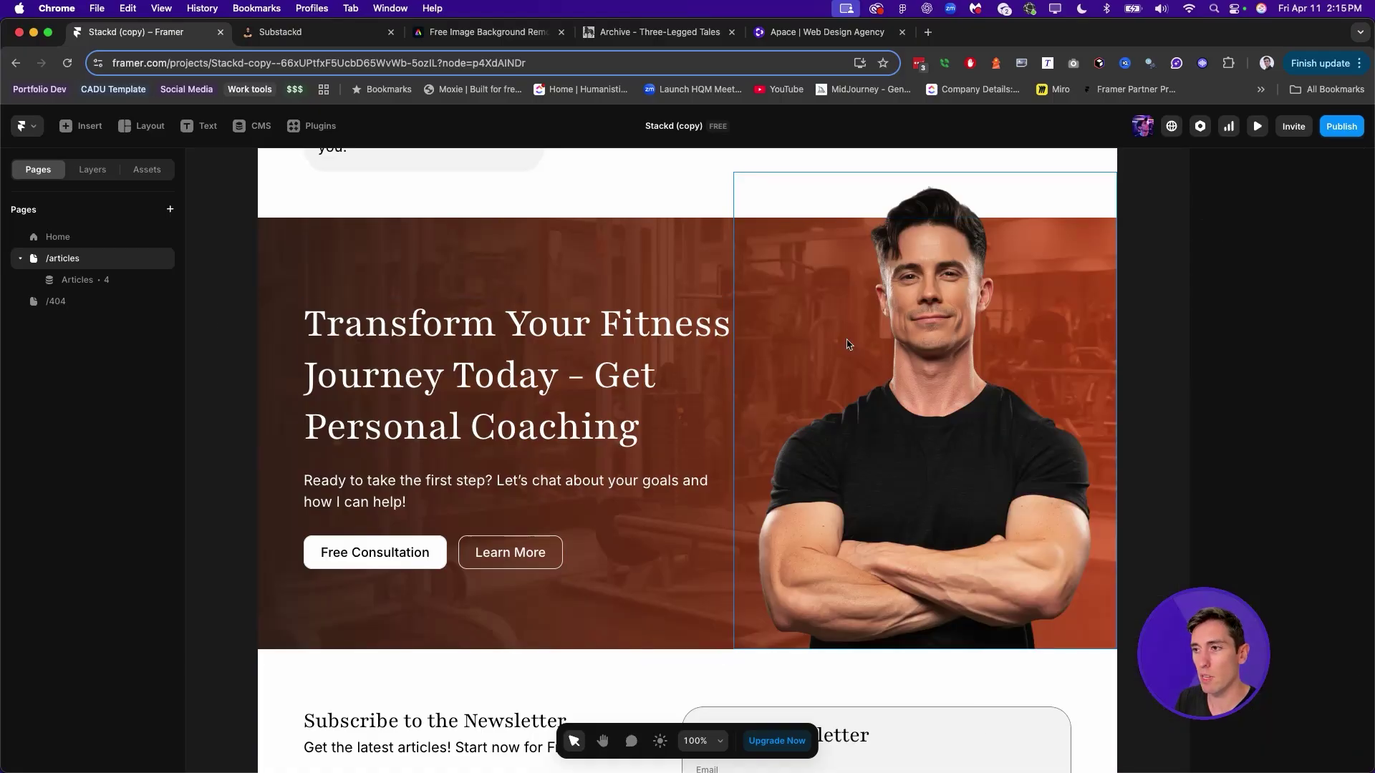
- Open the Articles collection detail page for the Secret Power of Carbs Copy article
left_click(526, 305)
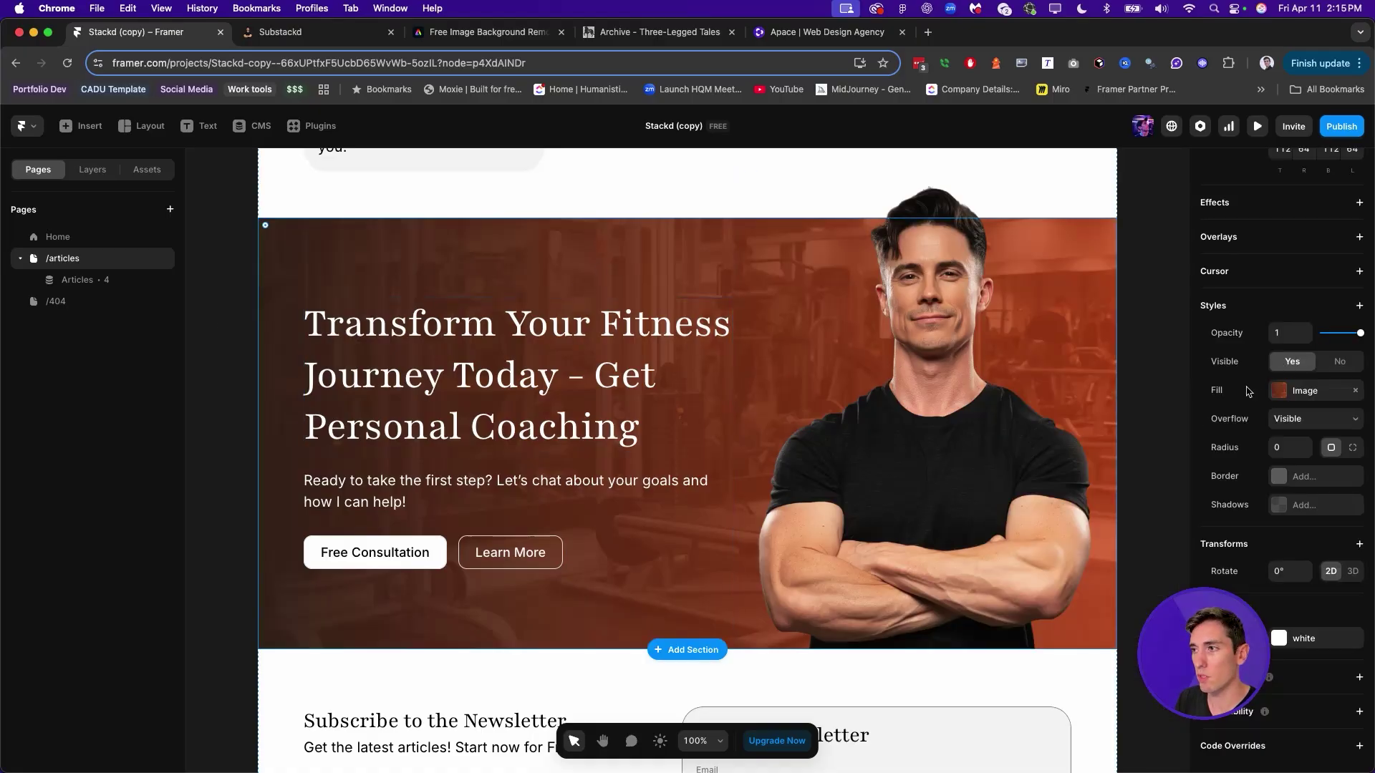
scroll(819, 319, "down", 5)
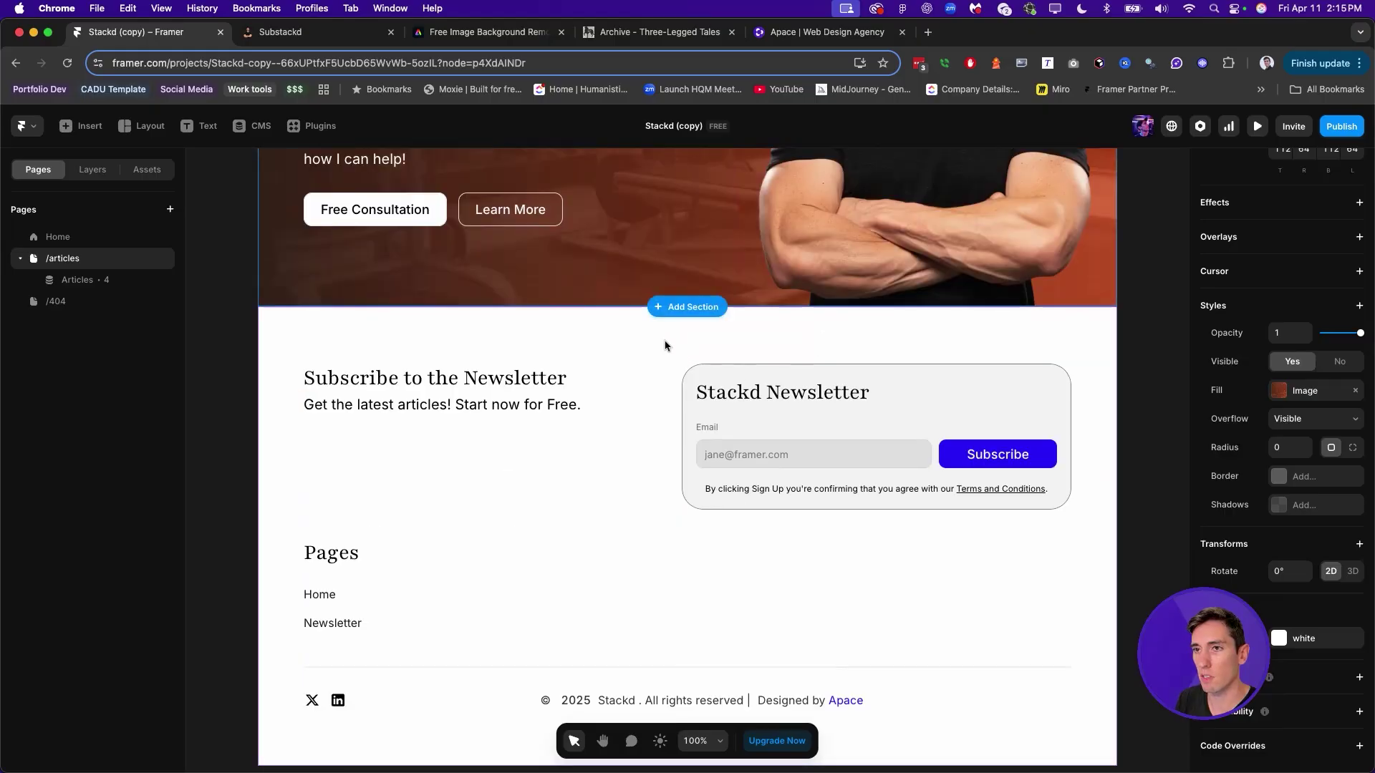
scroll(665, 346, "up", 15)
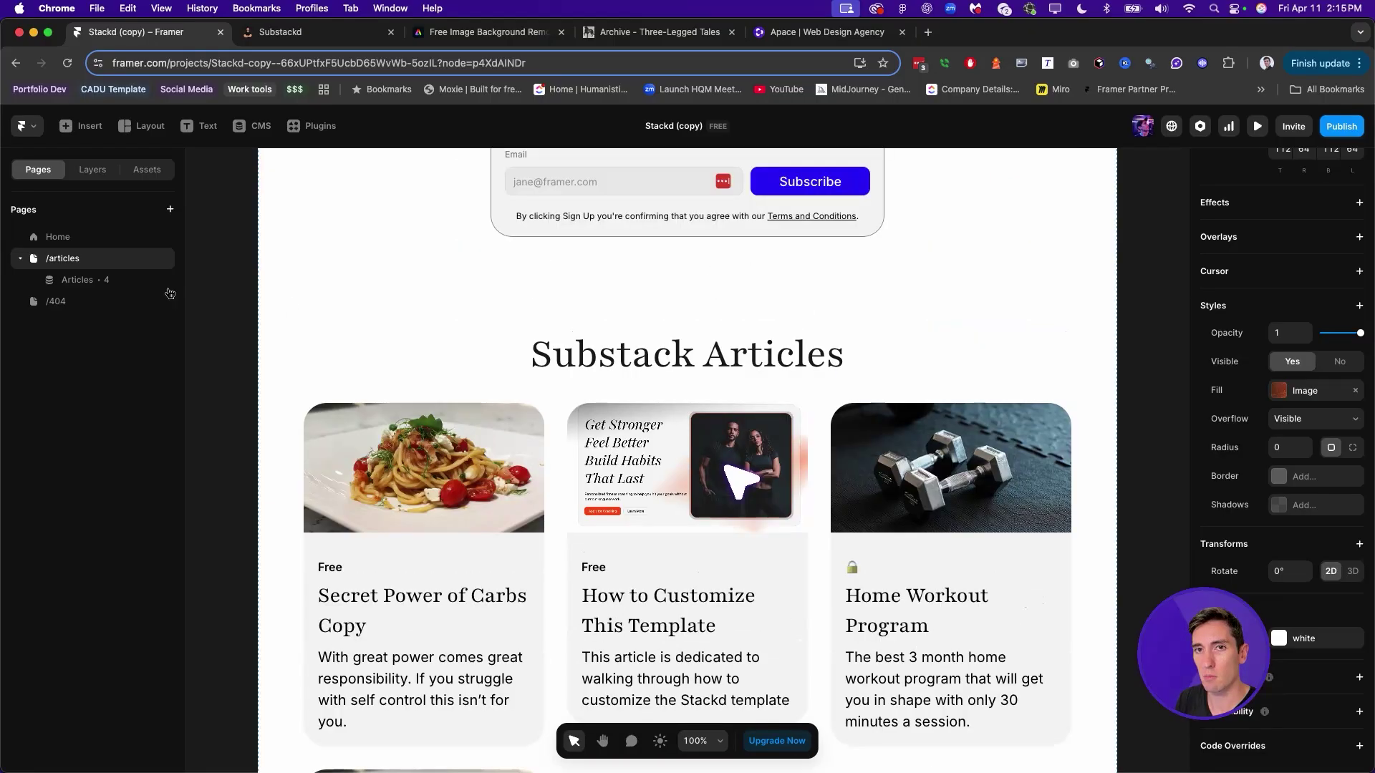
left_click(78, 280)
- Scroll through the article detail page, then show Assets with Text, Link, Color and Inline Code styles
scroll(436, 304, "down", 10)
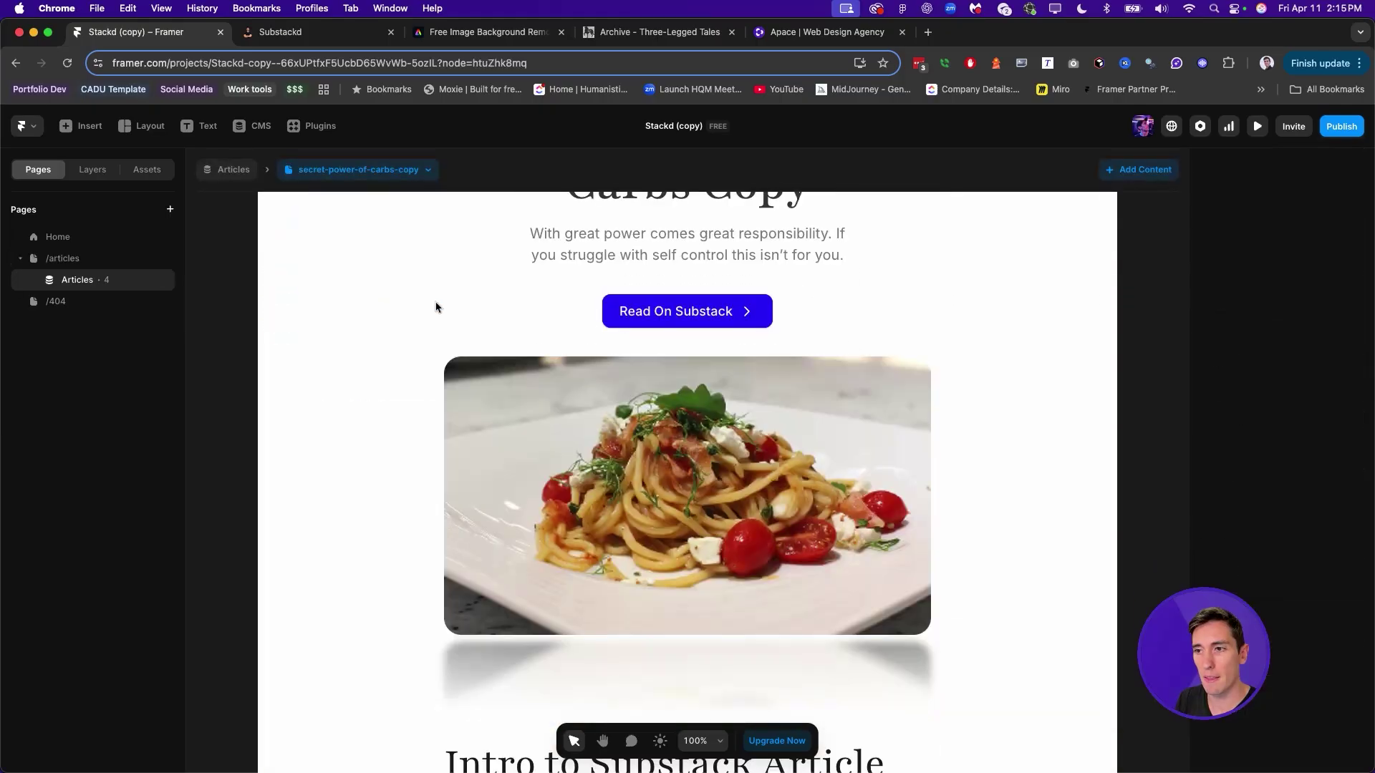
scroll(755, 312, "down", 15)
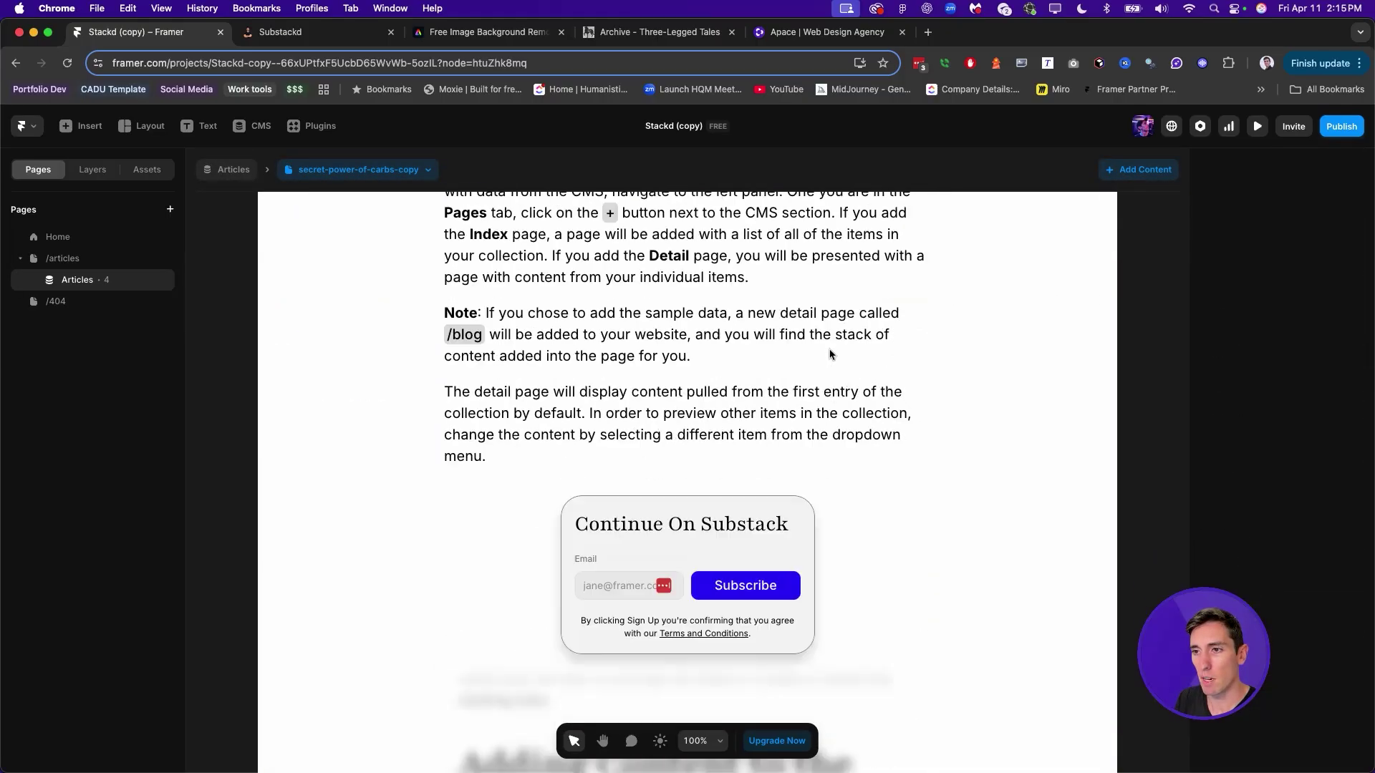
scroll(831, 356, "down", 15)
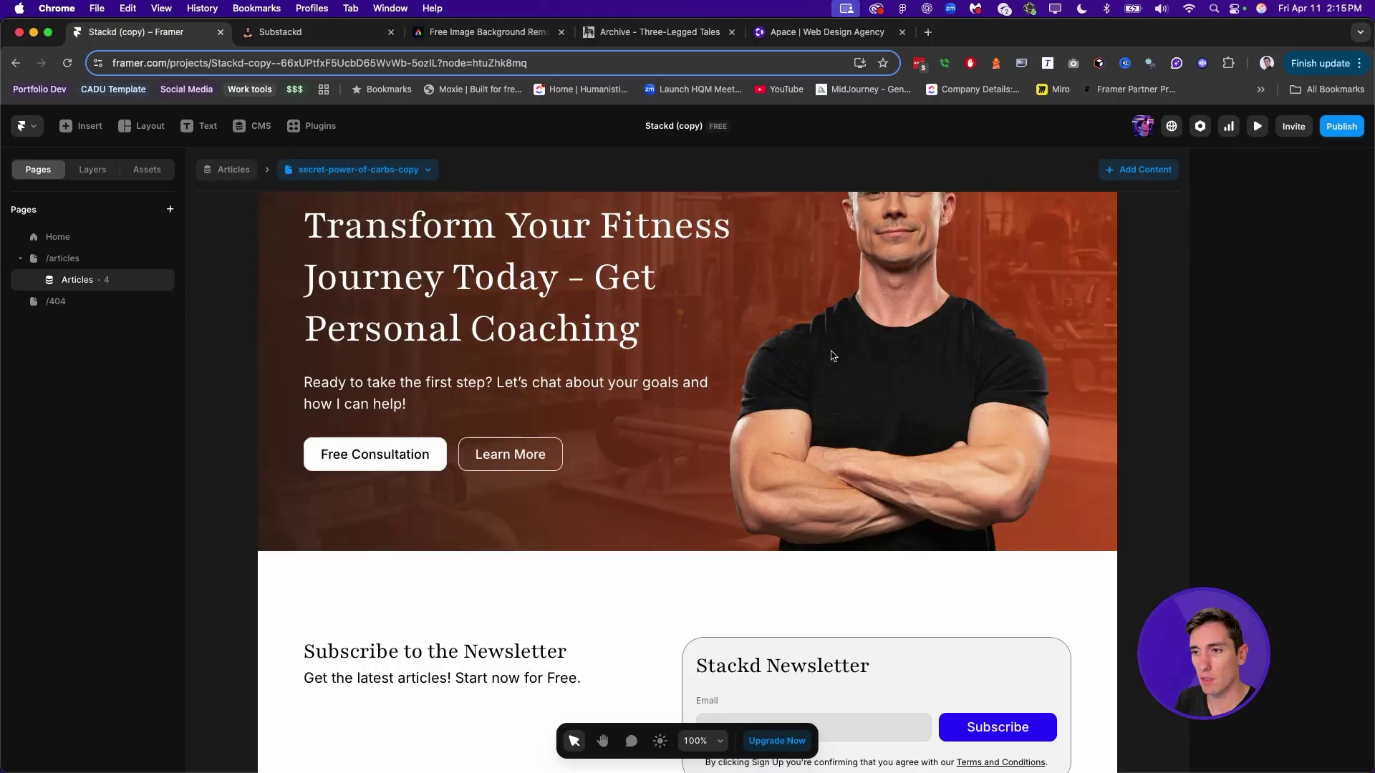
scroll(831, 356, "up", 12)
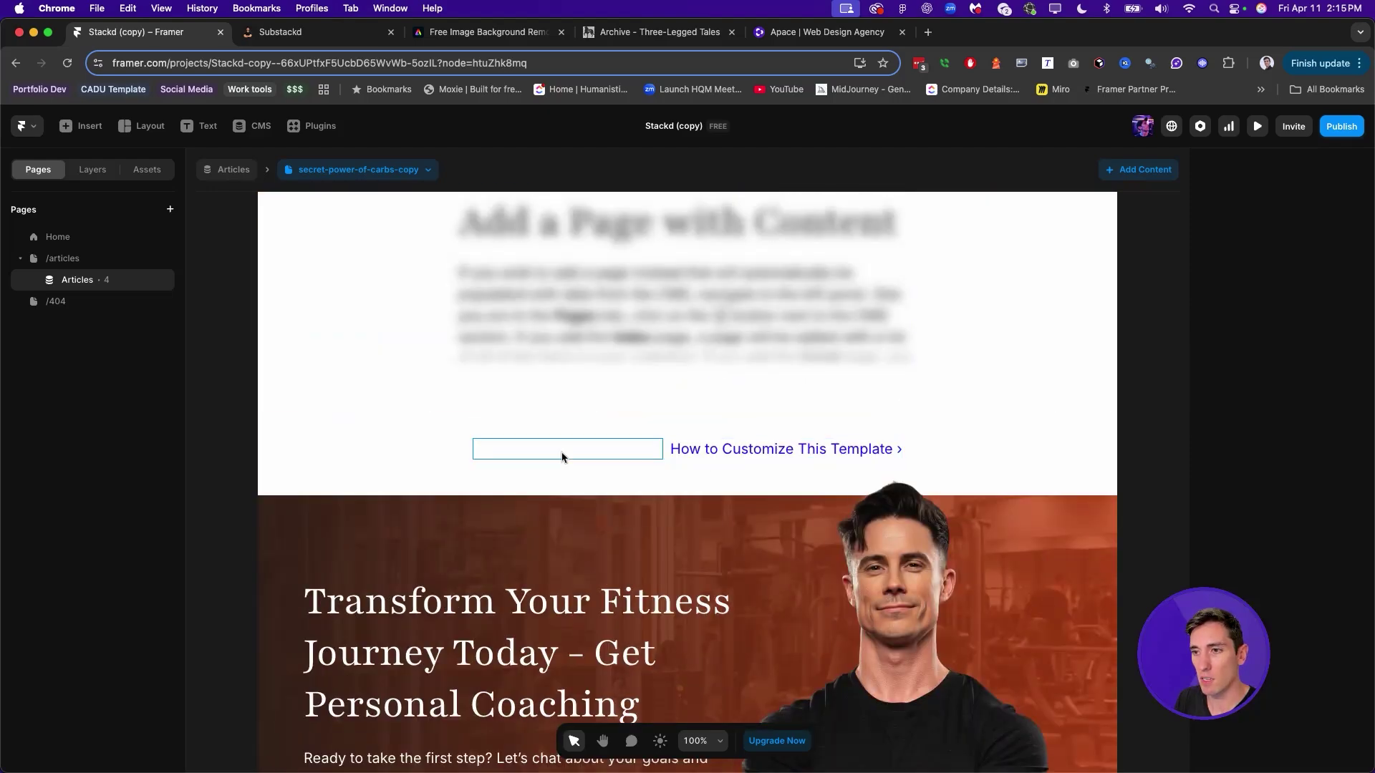
left_click(144, 169)
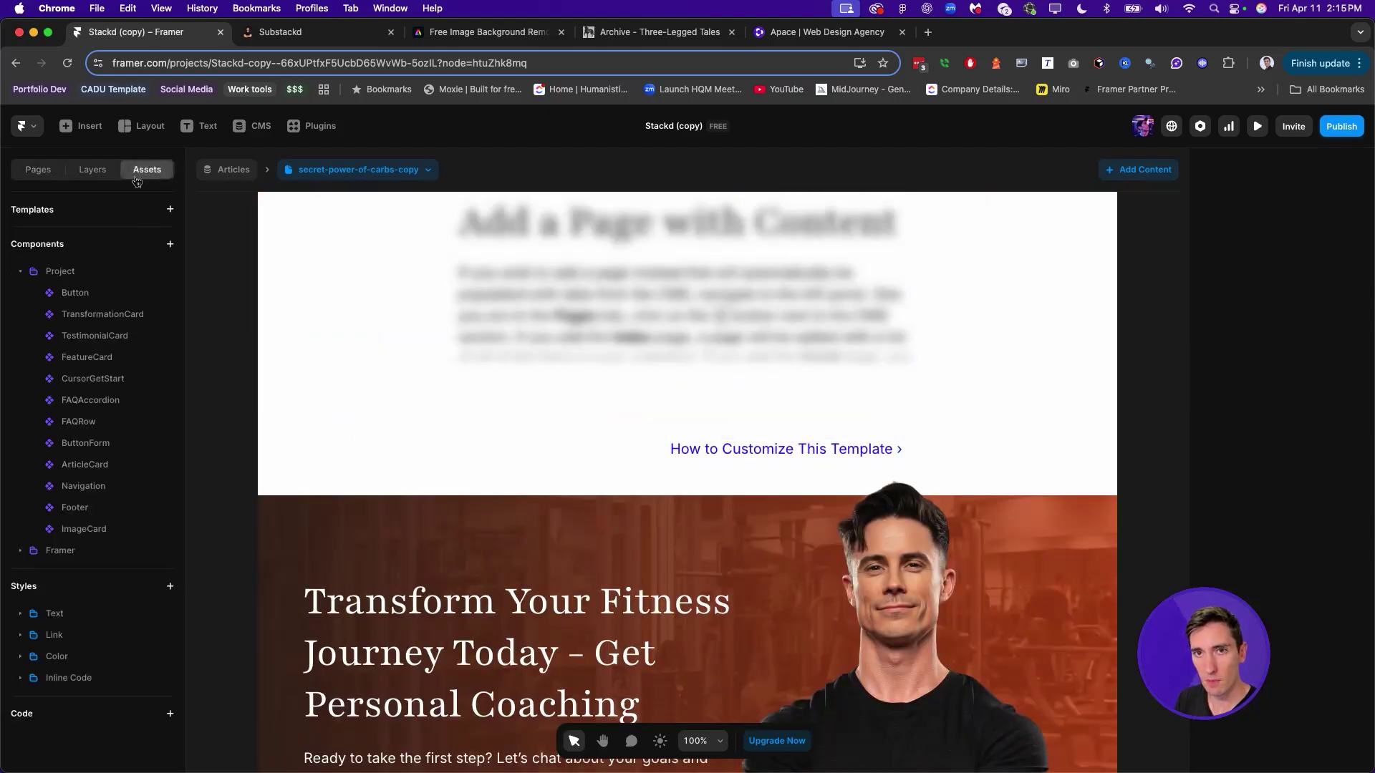
- Expand the Text and Link style groups and inspect the Nav Link and Link colour settings
left_click(20, 613)
scroll(100, 519, "down", 4)
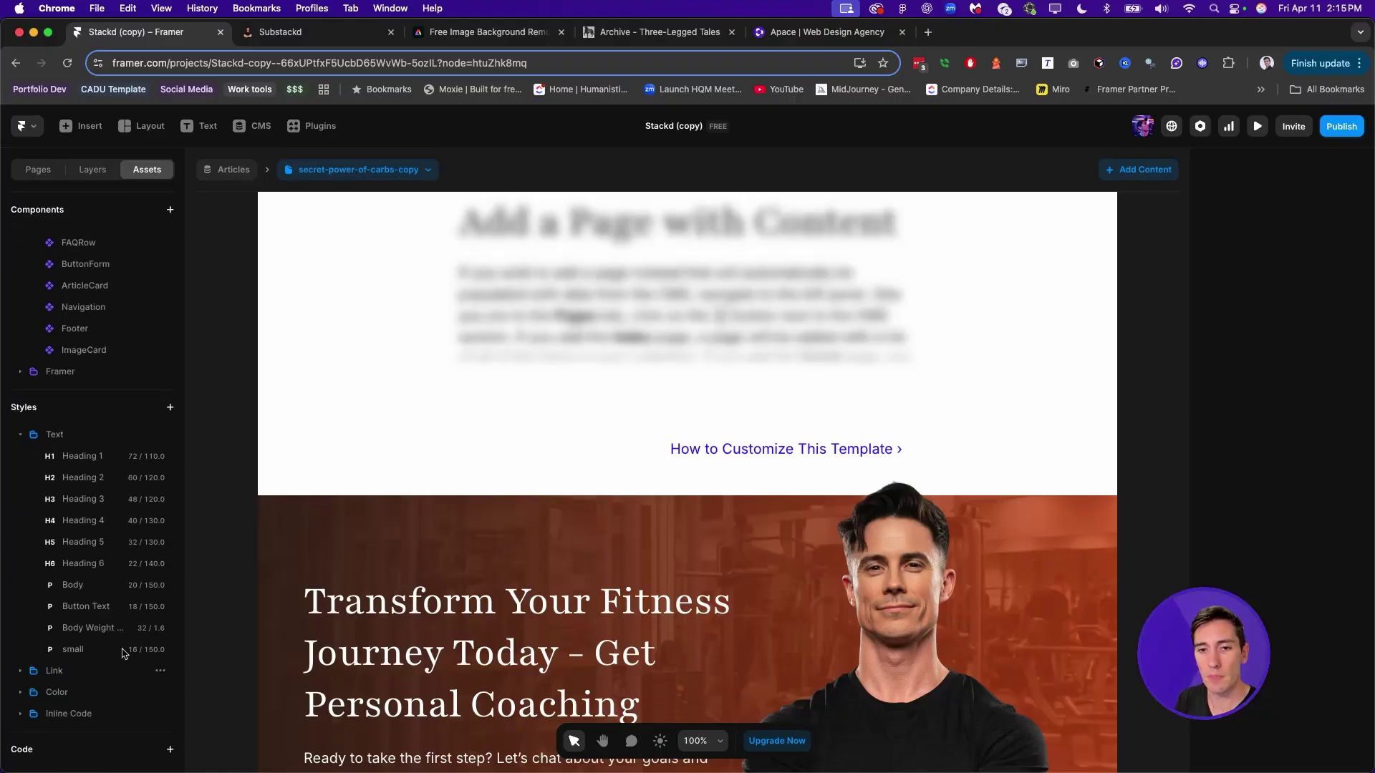
left_click(34, 675)
scroll(68, 671, "down", 1)
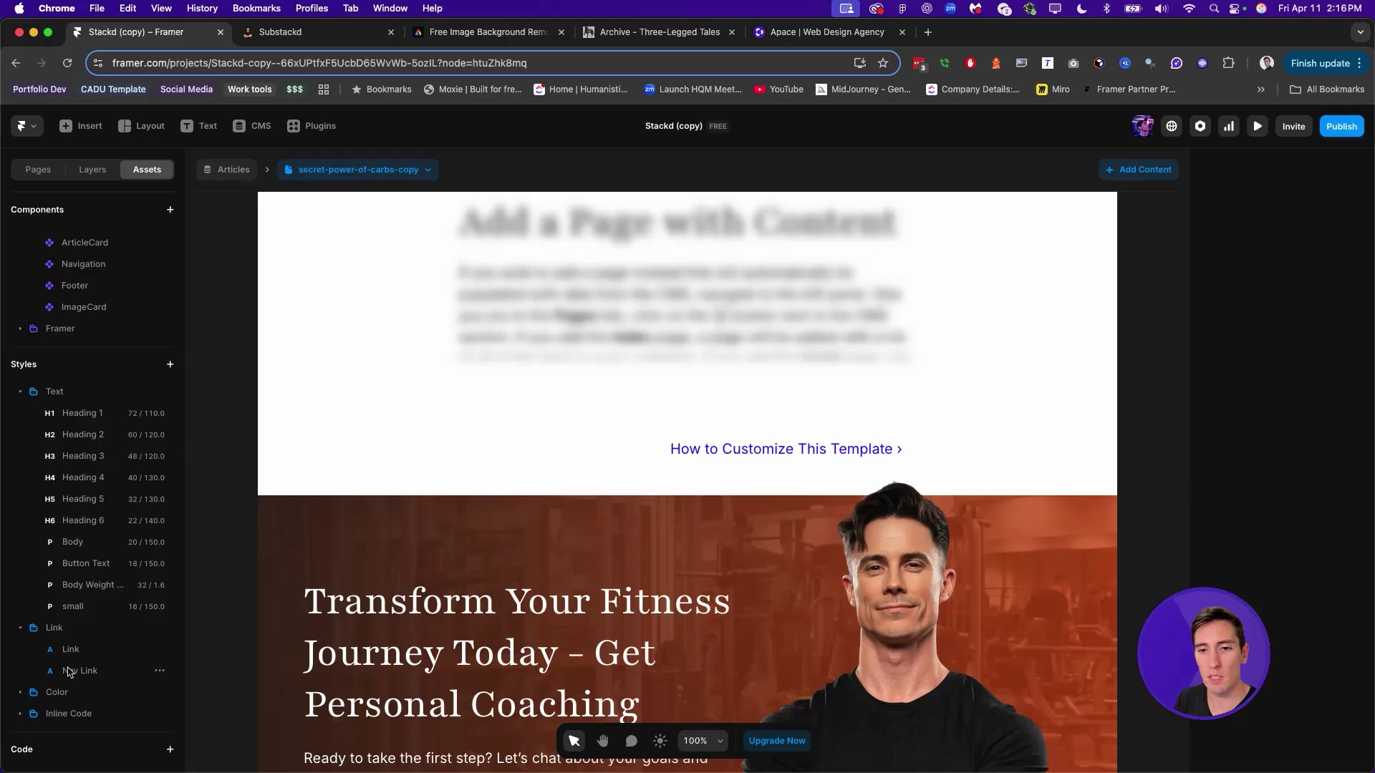
left_click(70, 671)
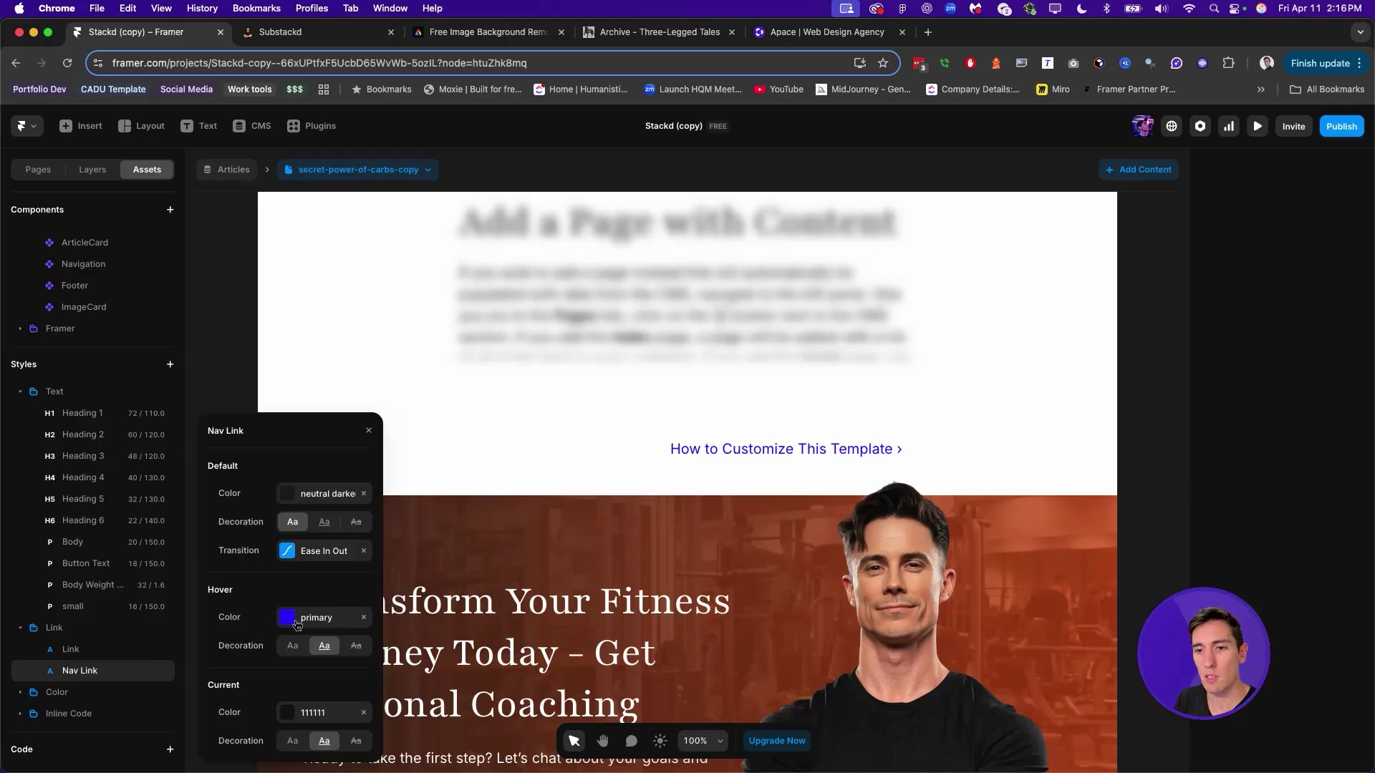
left_click(71, 649)
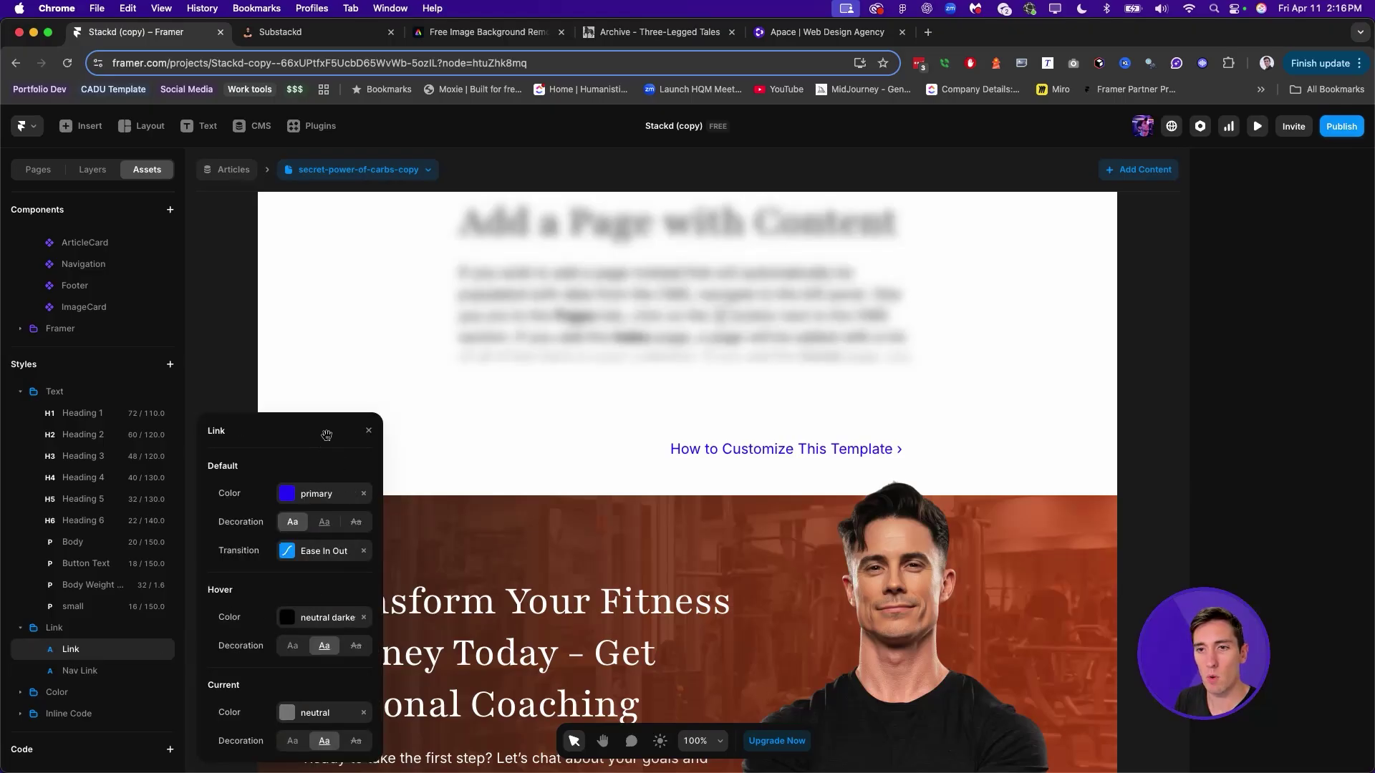
left_click(370, 435)
scroll(92, 485, "up", 5)
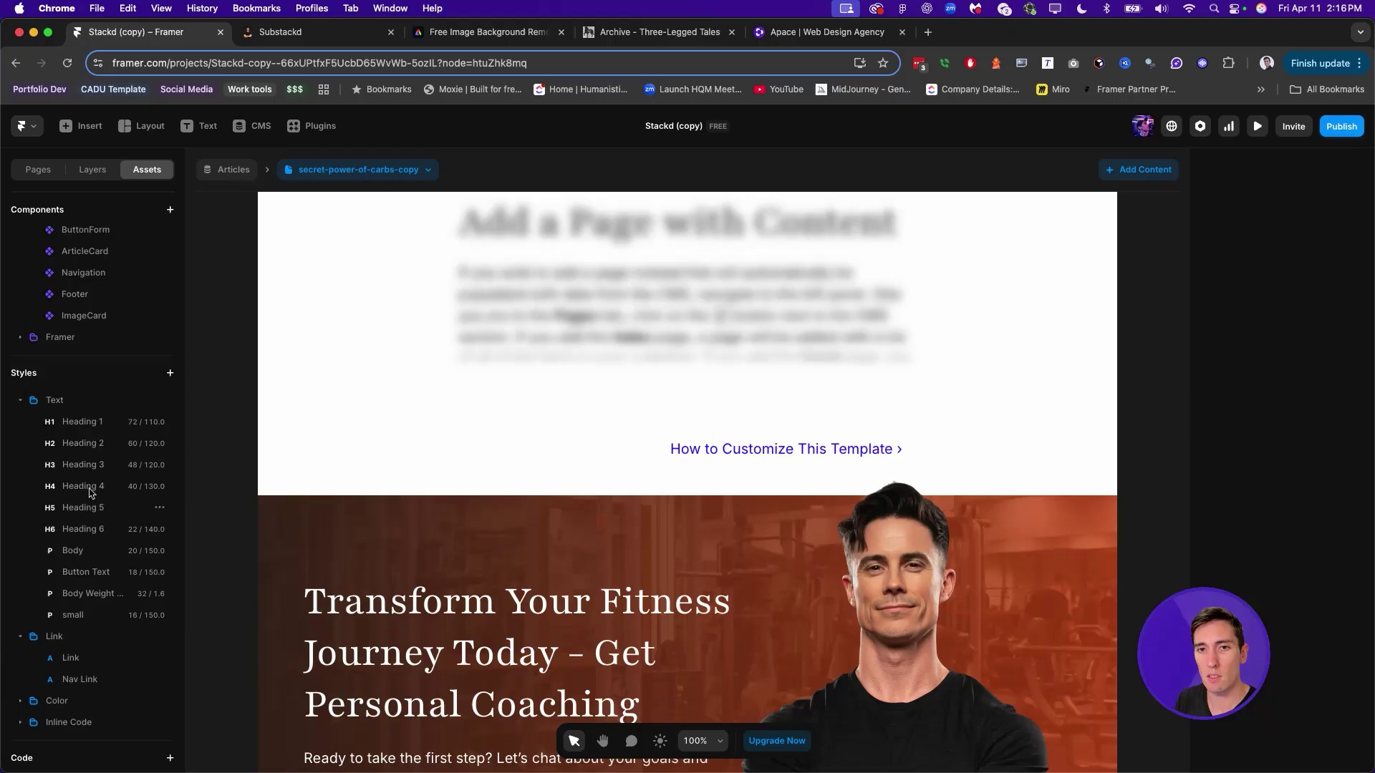
scroll(107, 422, "down", 6)
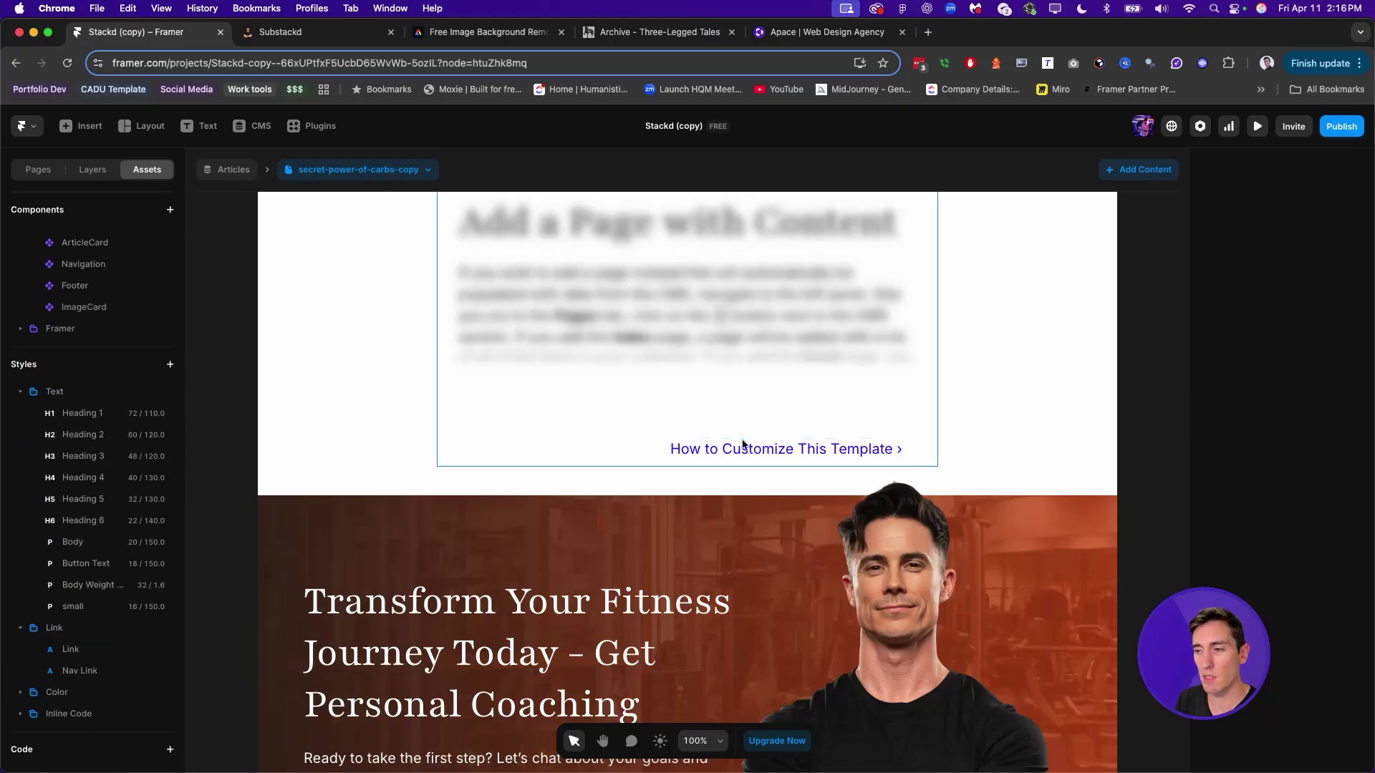
scroll(622, 459, "down", 7)
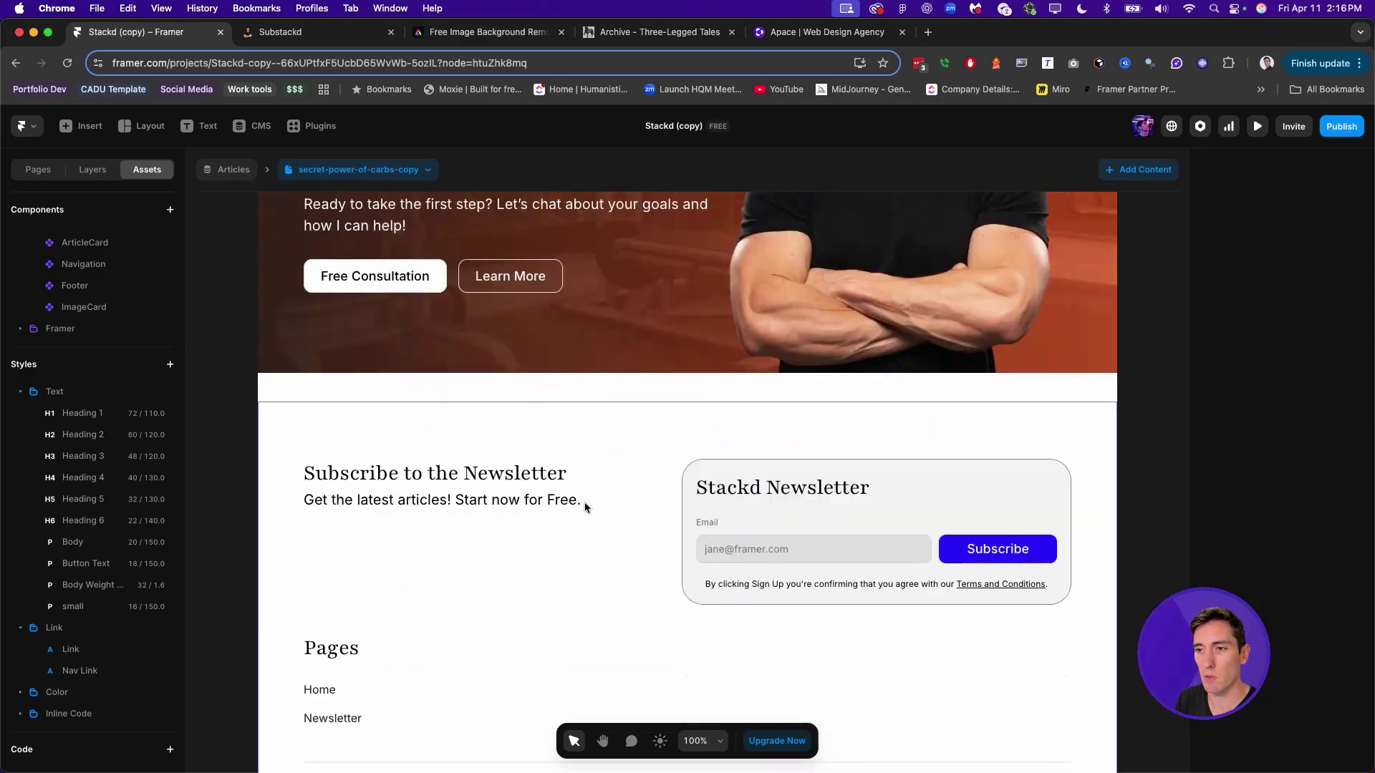
scroll(584, 507, "up", 5)
scroll(620, 504, "up", 15)
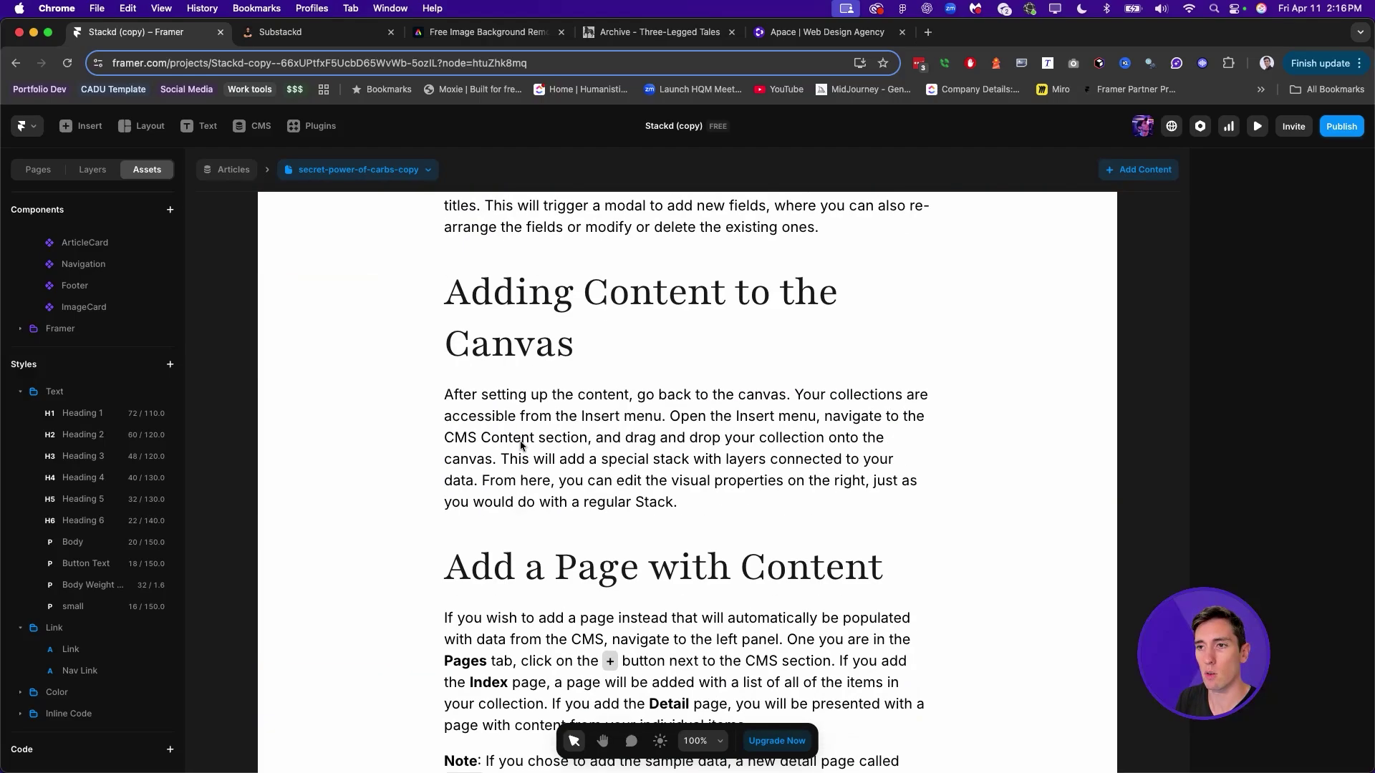
scroll(229, 401, "up", 8)
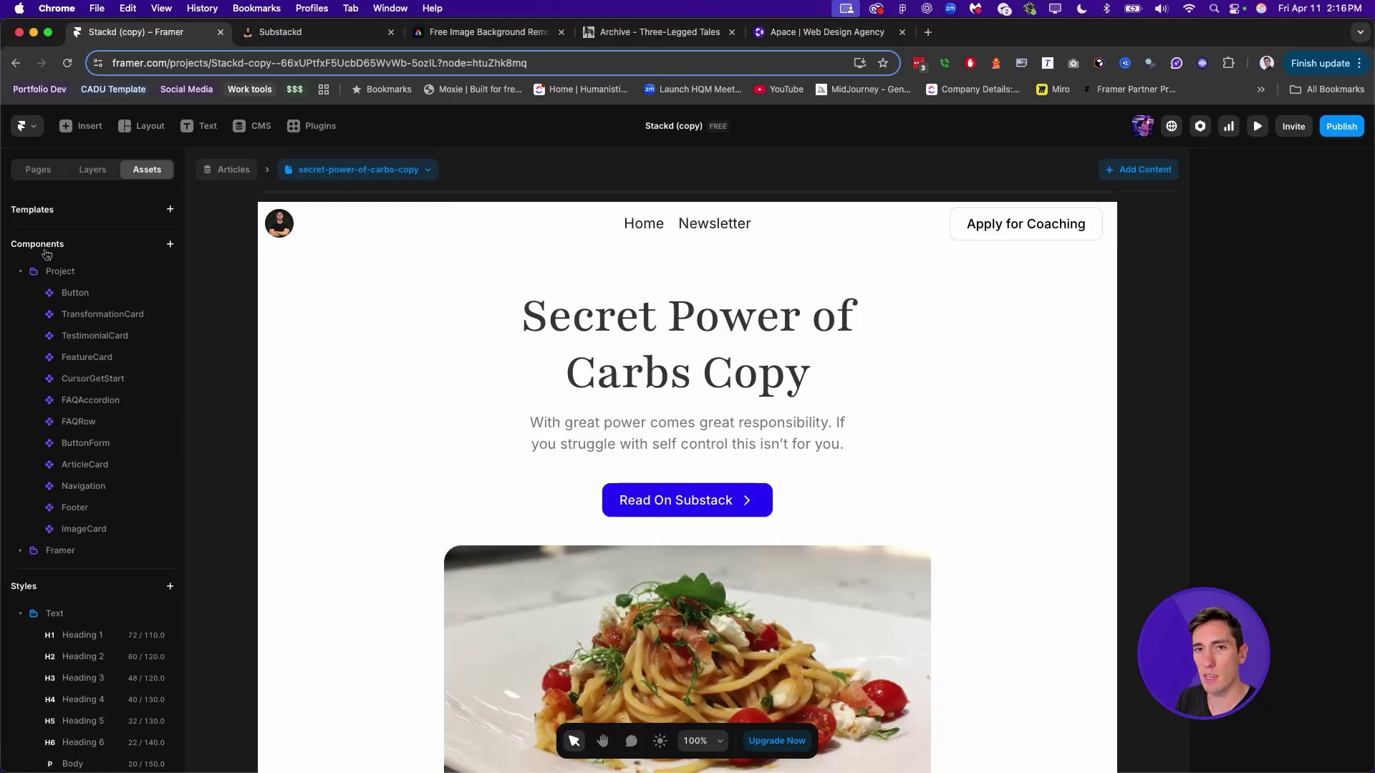
- Go back to the Home page and open the Navigation component for editing
key("Escape")
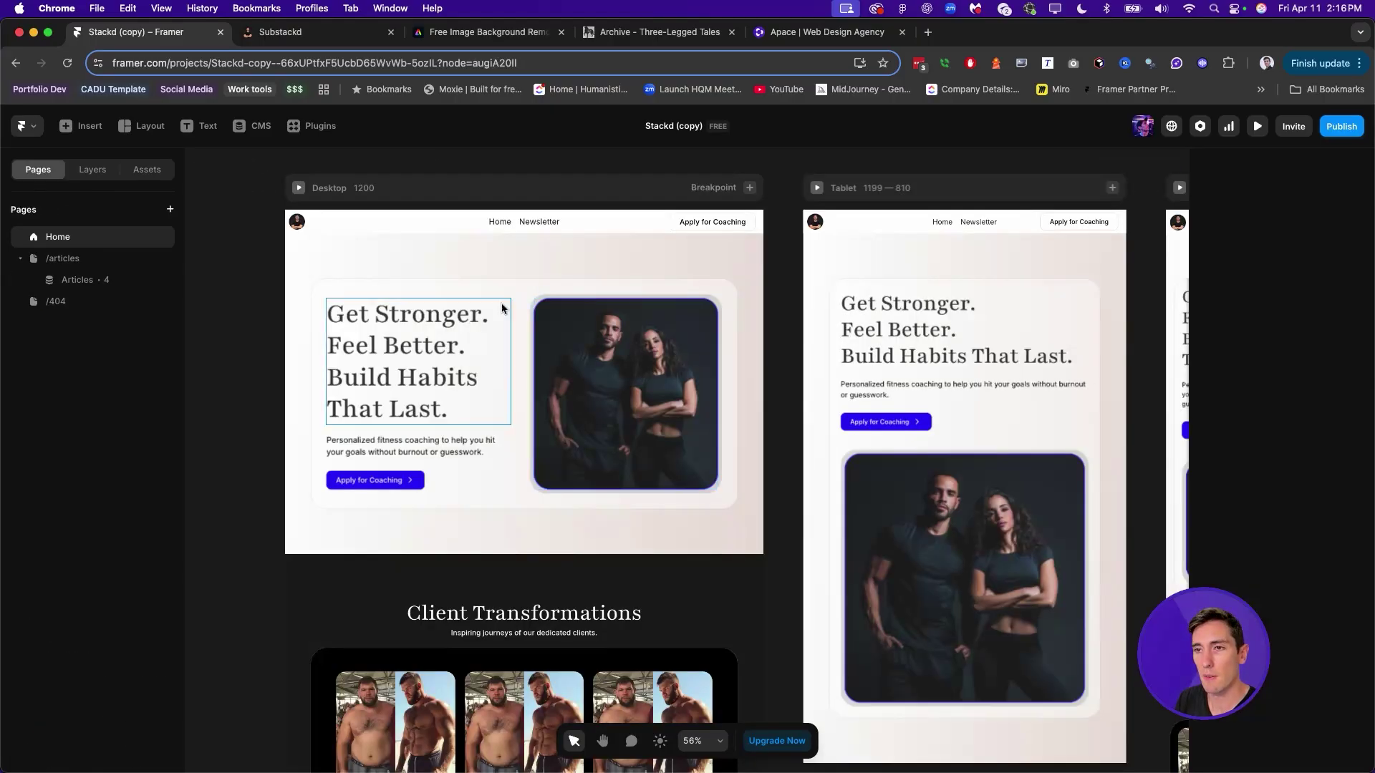
left_click(549, 205)
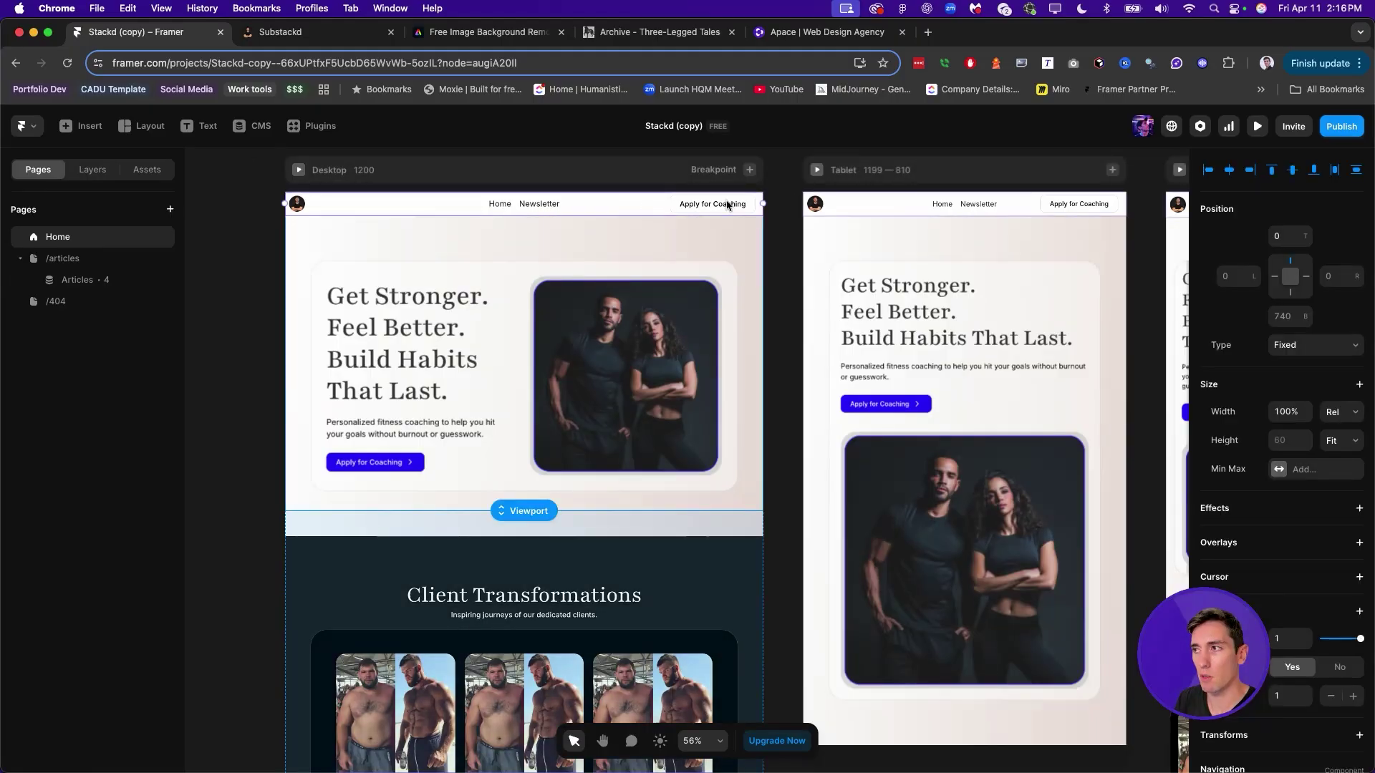
double_click(520, 204)
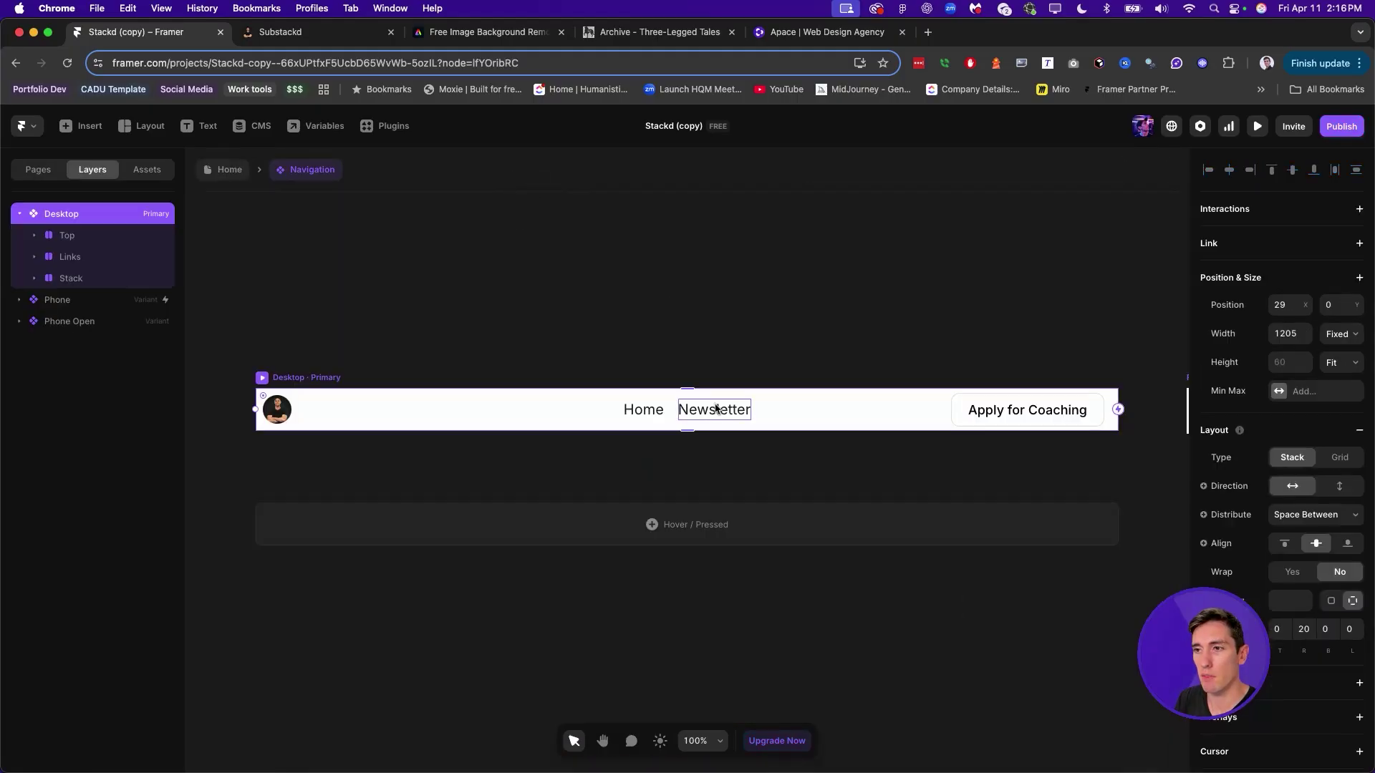
- Check that the Newsletter link uses the Nav Link style and review its hover colours
left_click(716, 410)
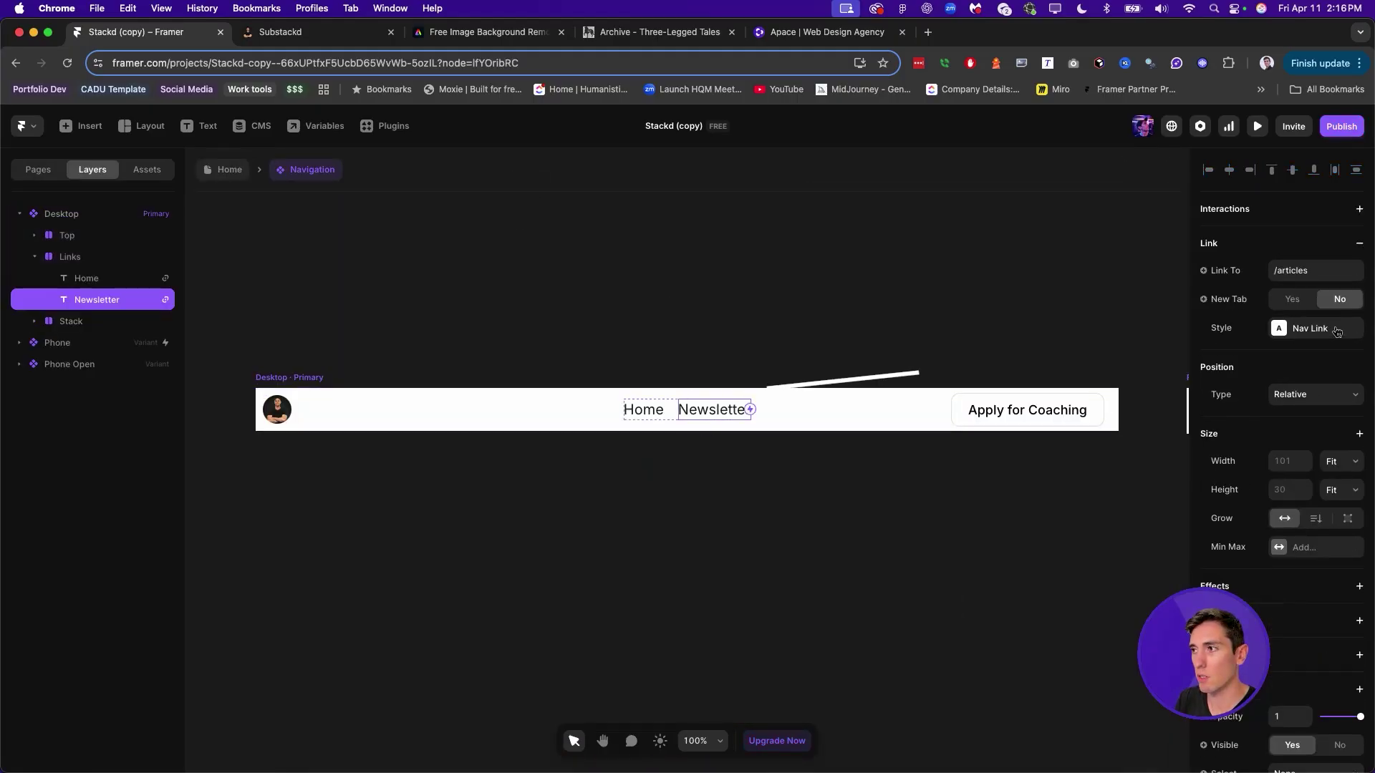
left_click(1310, 328)
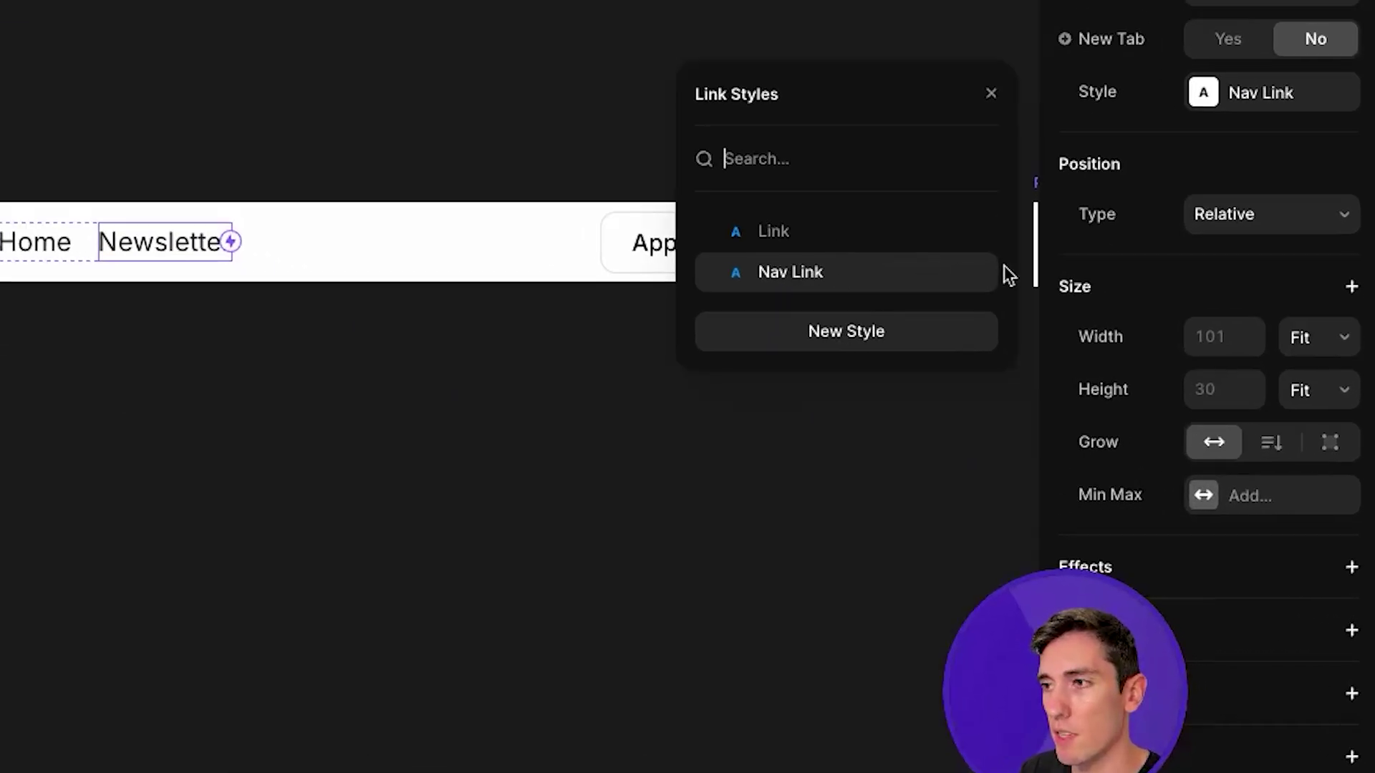
left_click(972, 272)
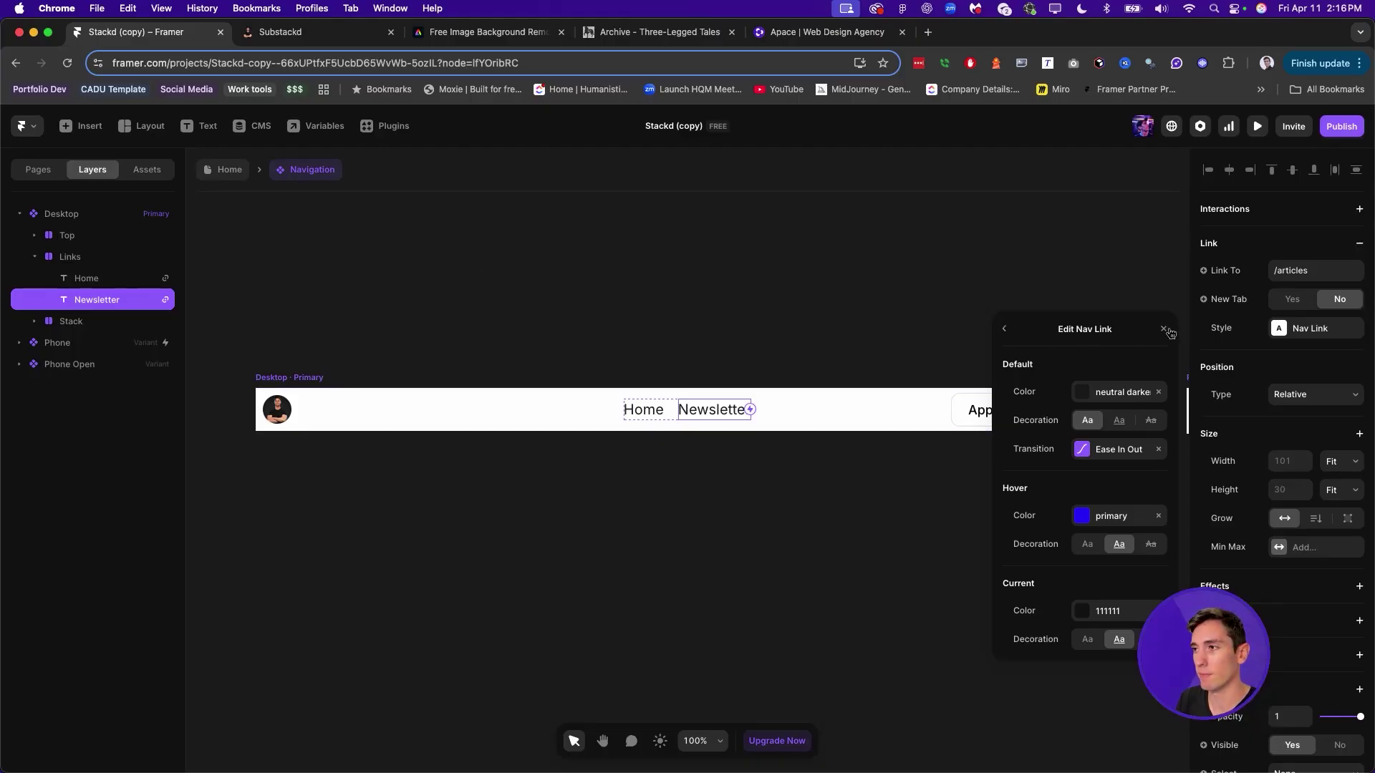
left_click(1164, 331)
left_click(1133, 305)
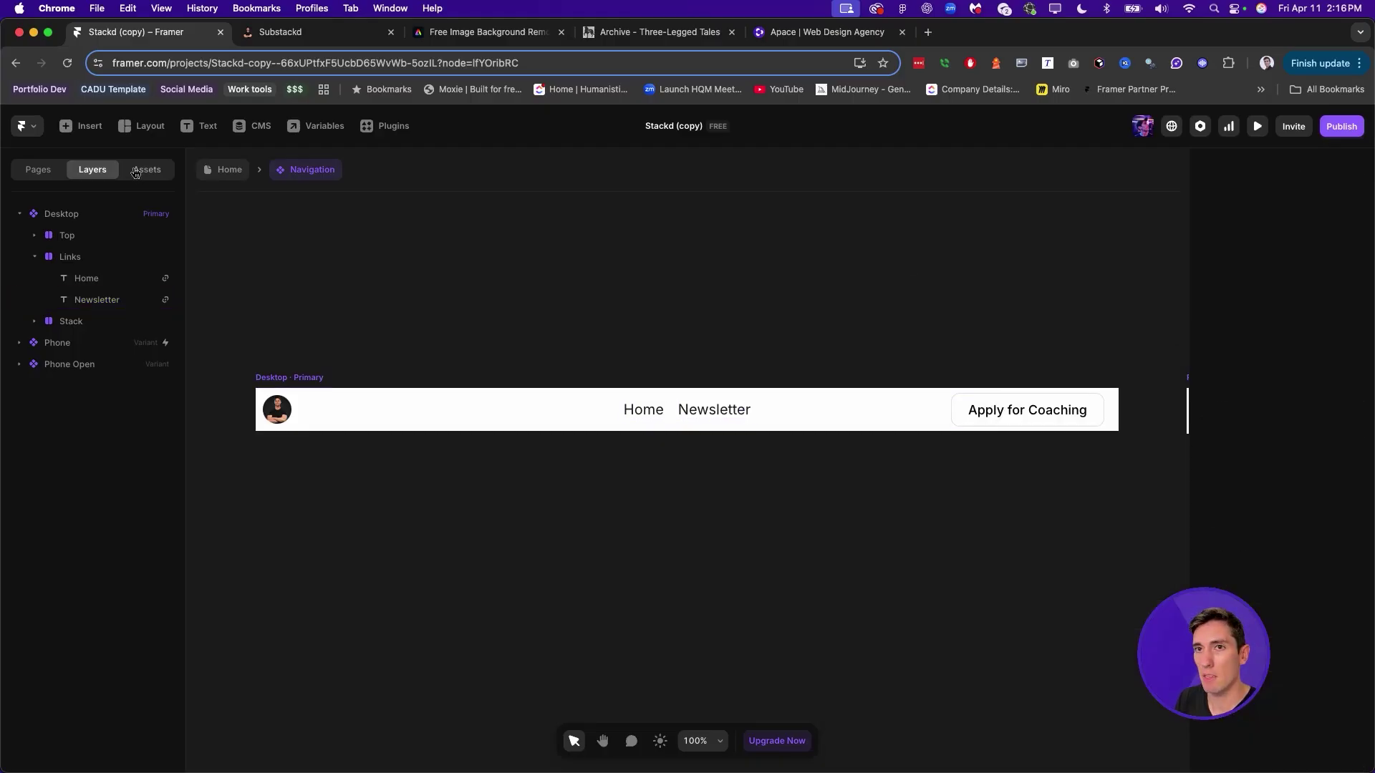
- Return to the Home canvas via the breadcrumb and collapse the Desktop layer's children
left_click(223, 170)
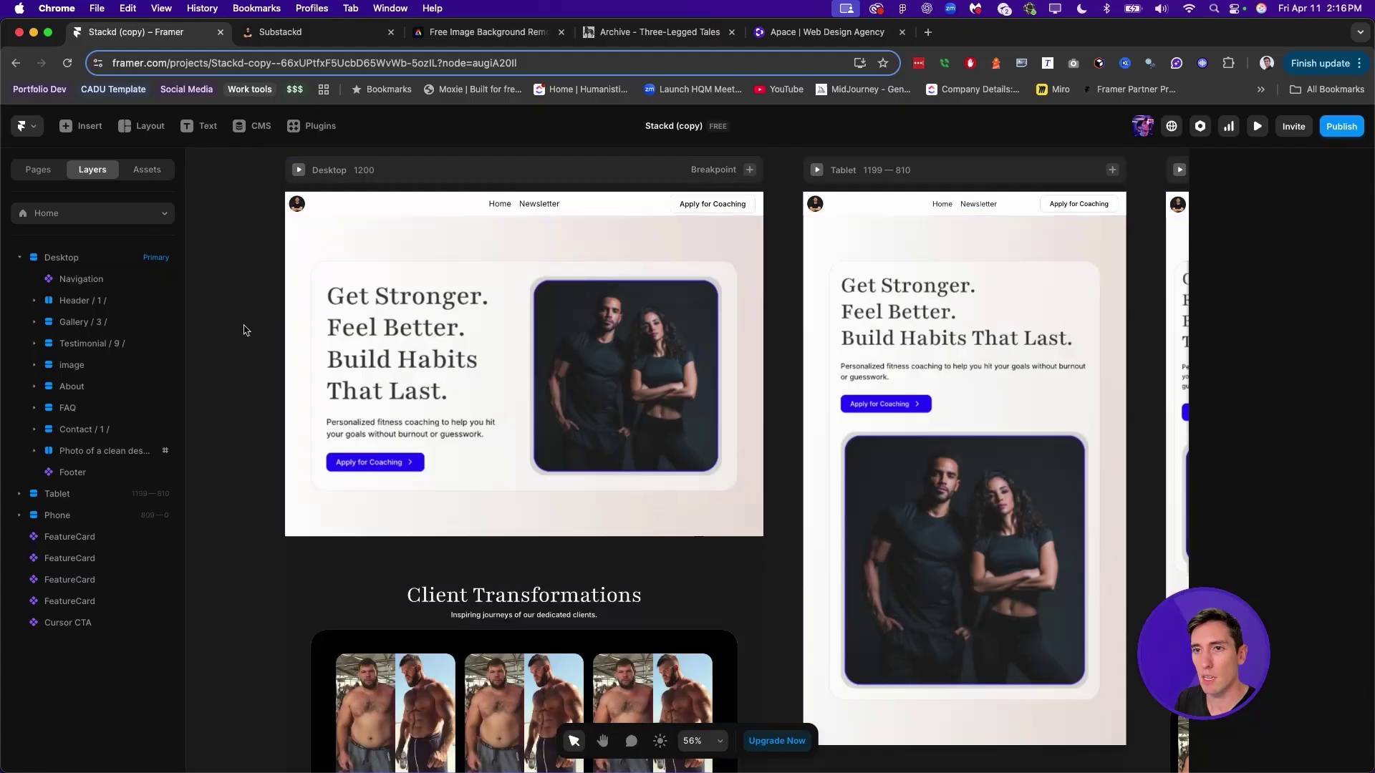
scroll(246, 329, "down", 5)
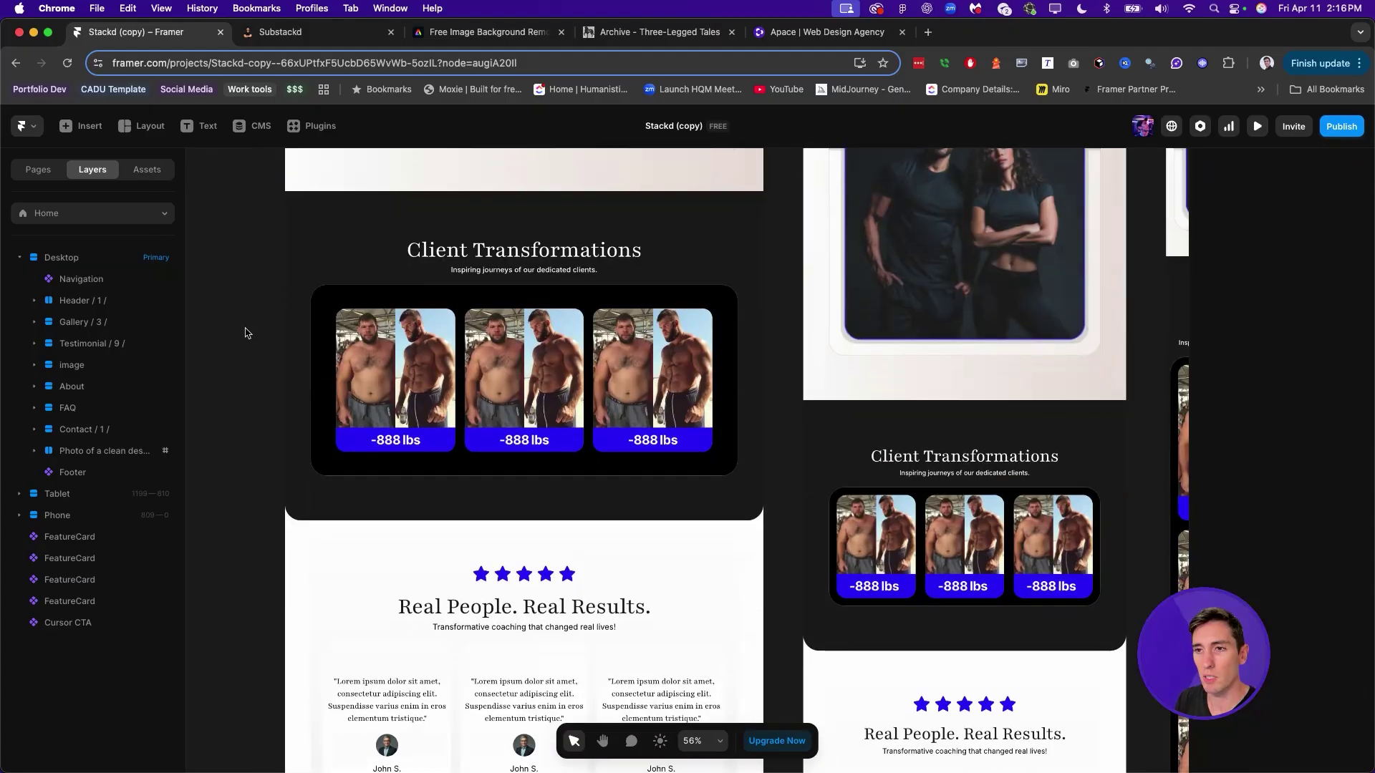
scroll(247, 336, "up", 4)
scroll(247, 336, "up", 2)
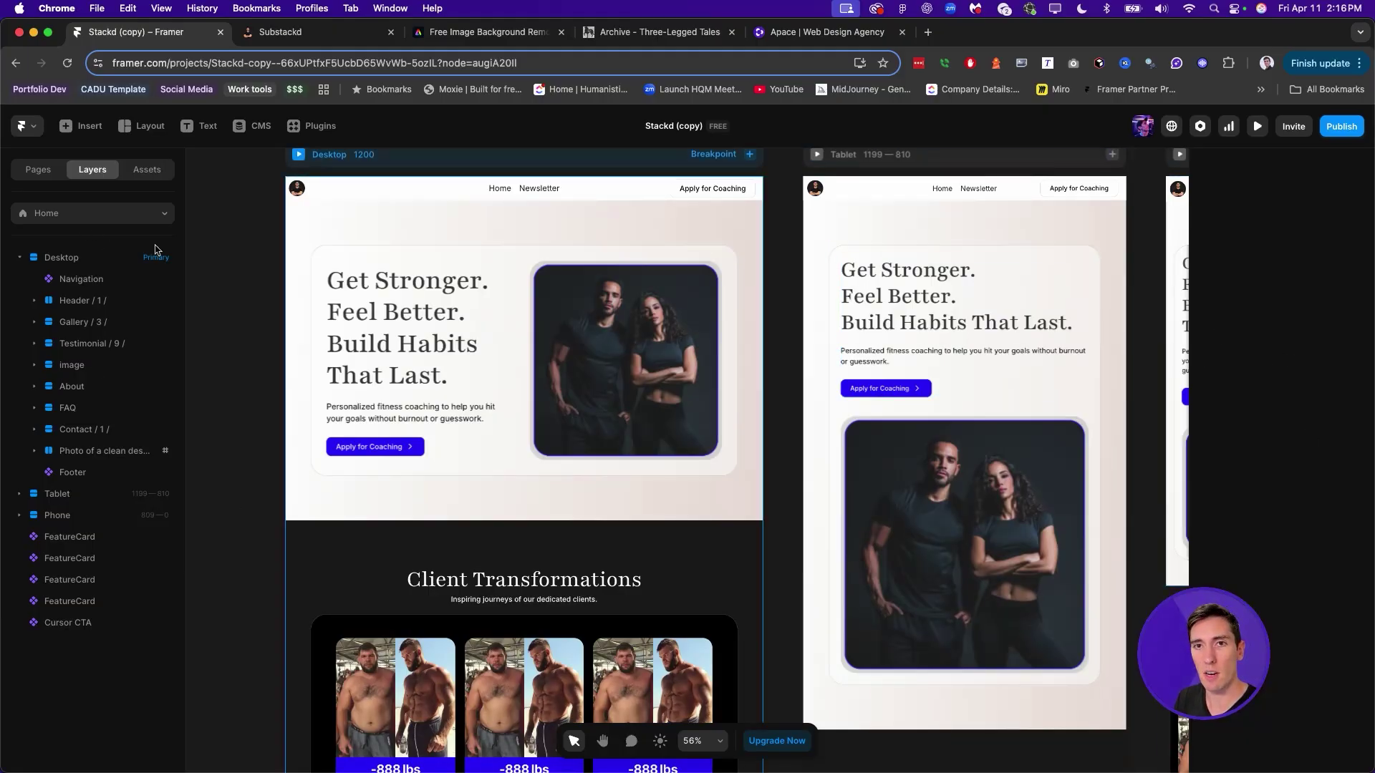
left_click(29, 259)
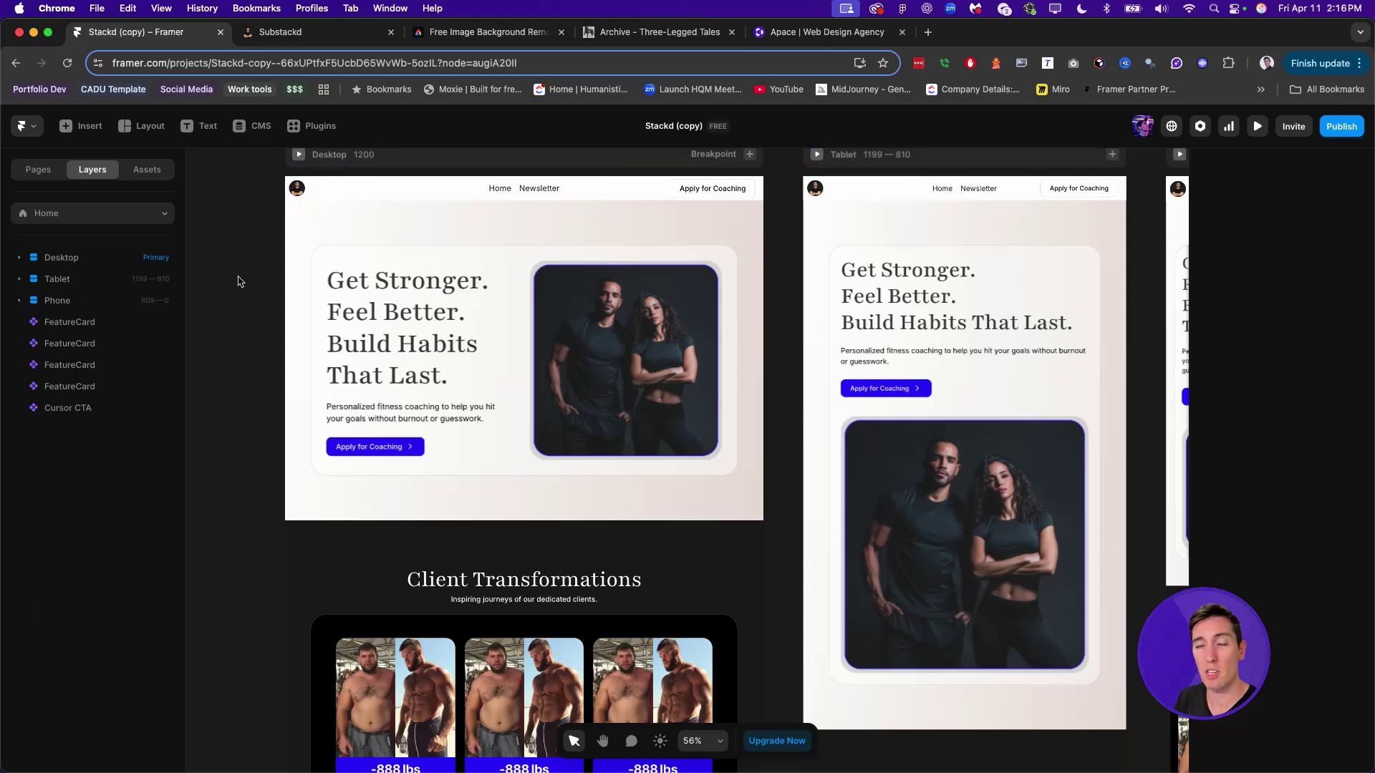